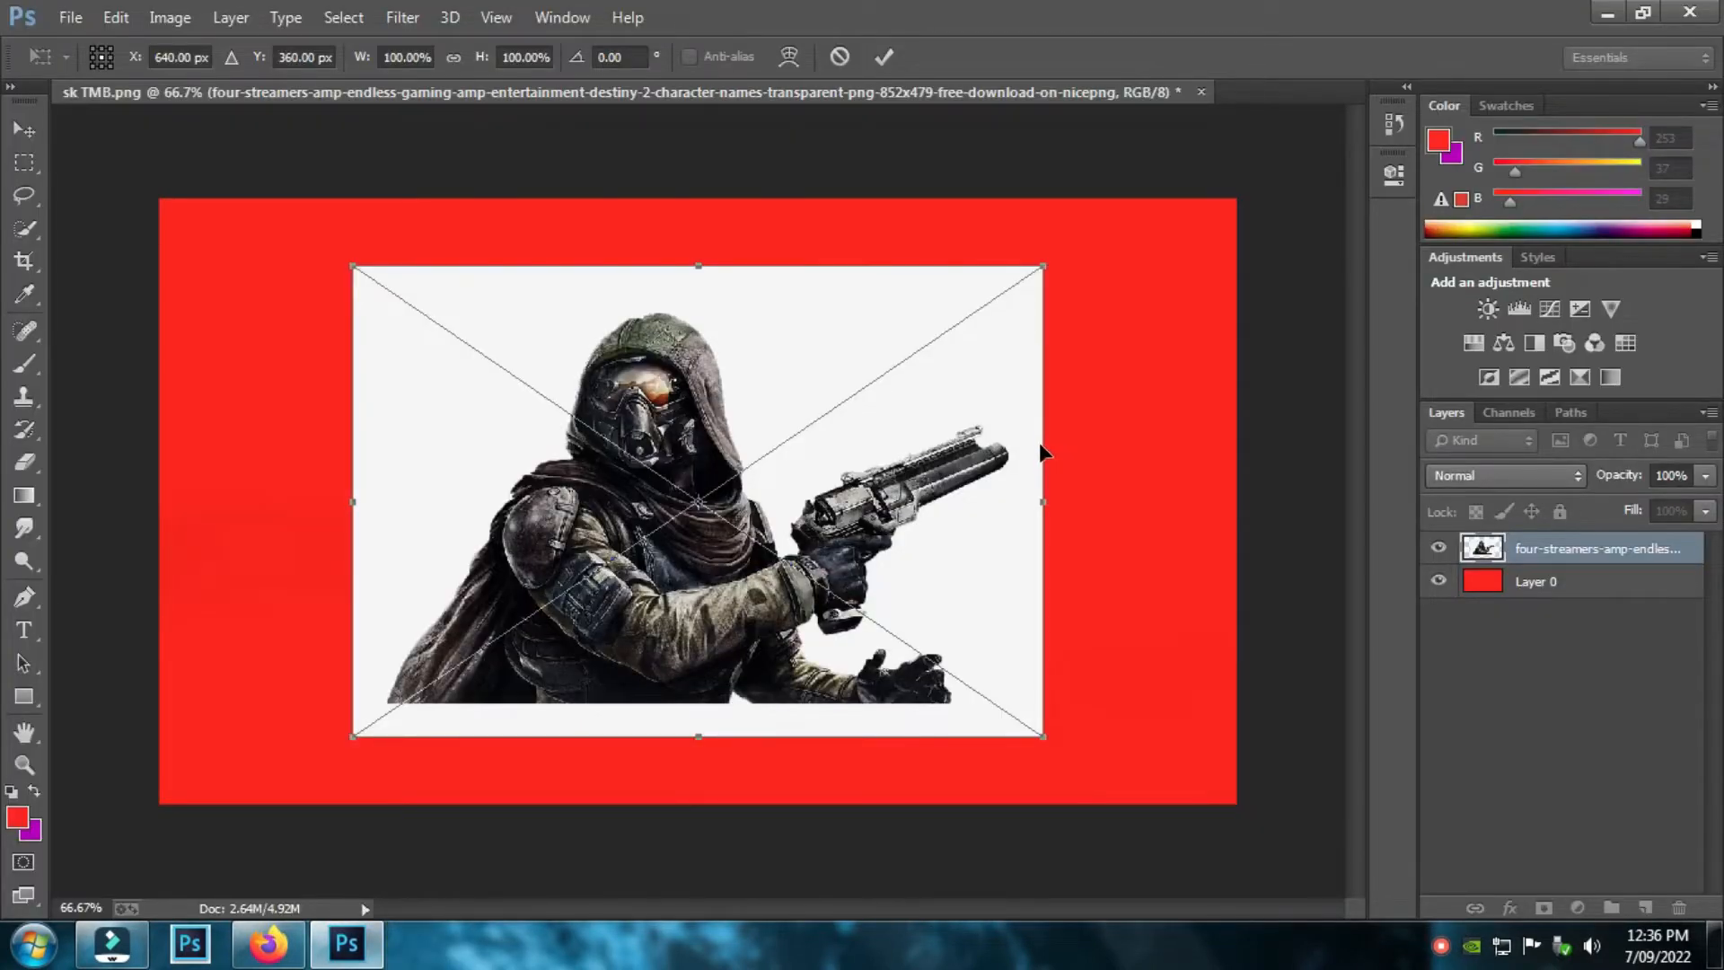
- Scale the placed character image up to about 158% so it covers the canvas, and commit the placement
{"action": "left_click_drag", "start_coordinate": [1038, 271], "coordinate": [1258, 206]}
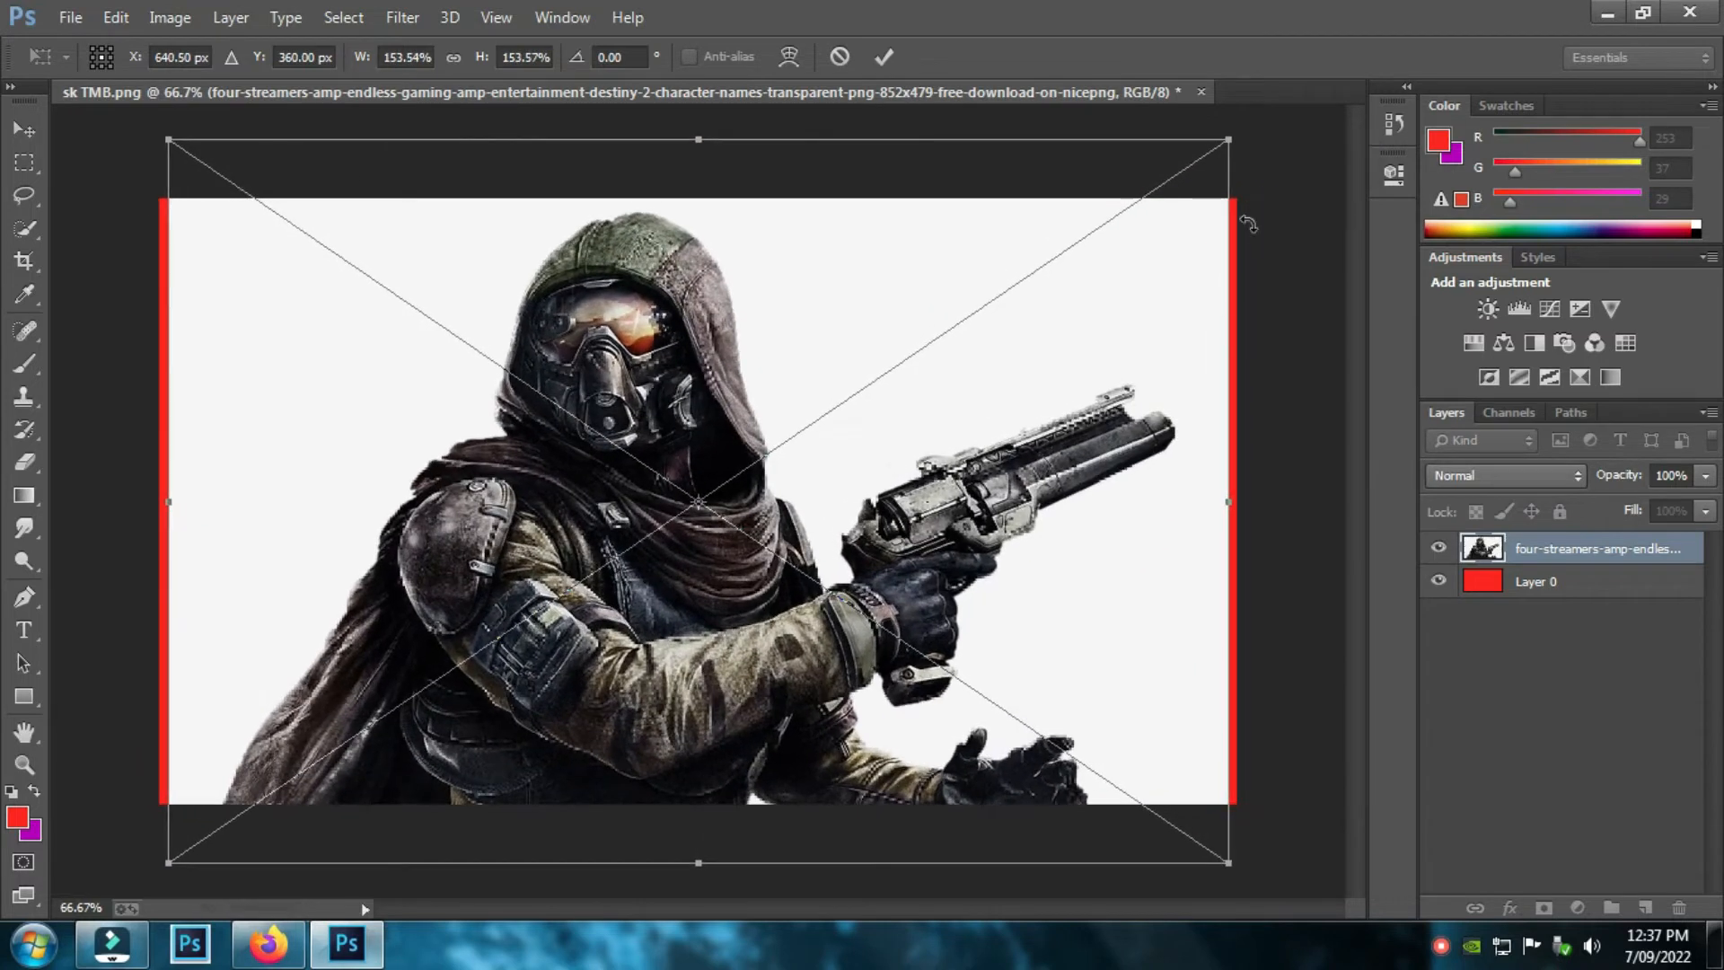
{"action": "left_click_drag", "start_coordinate": [1133, 535], "coordinate": [1139, 537]}
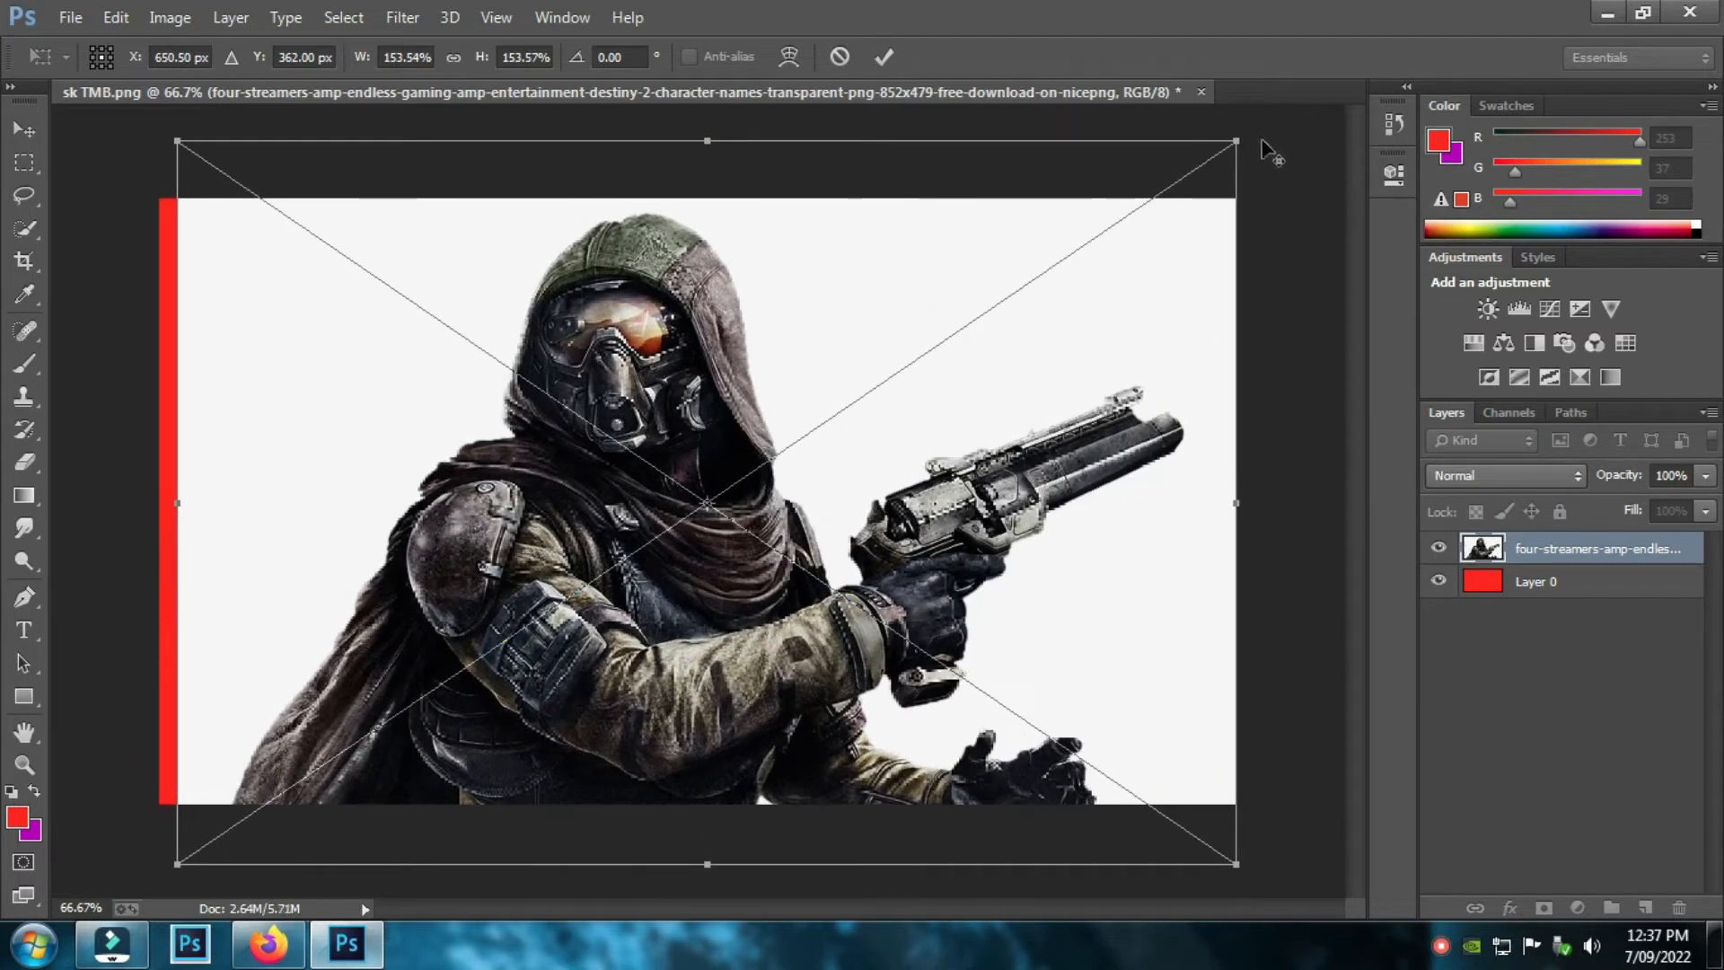
{"action": "left_click_drag", "start_coordinate": [1240, 139], "coordinate": [1255, 127]}
{"action": "left_click", "coordinate": [884, 56]}
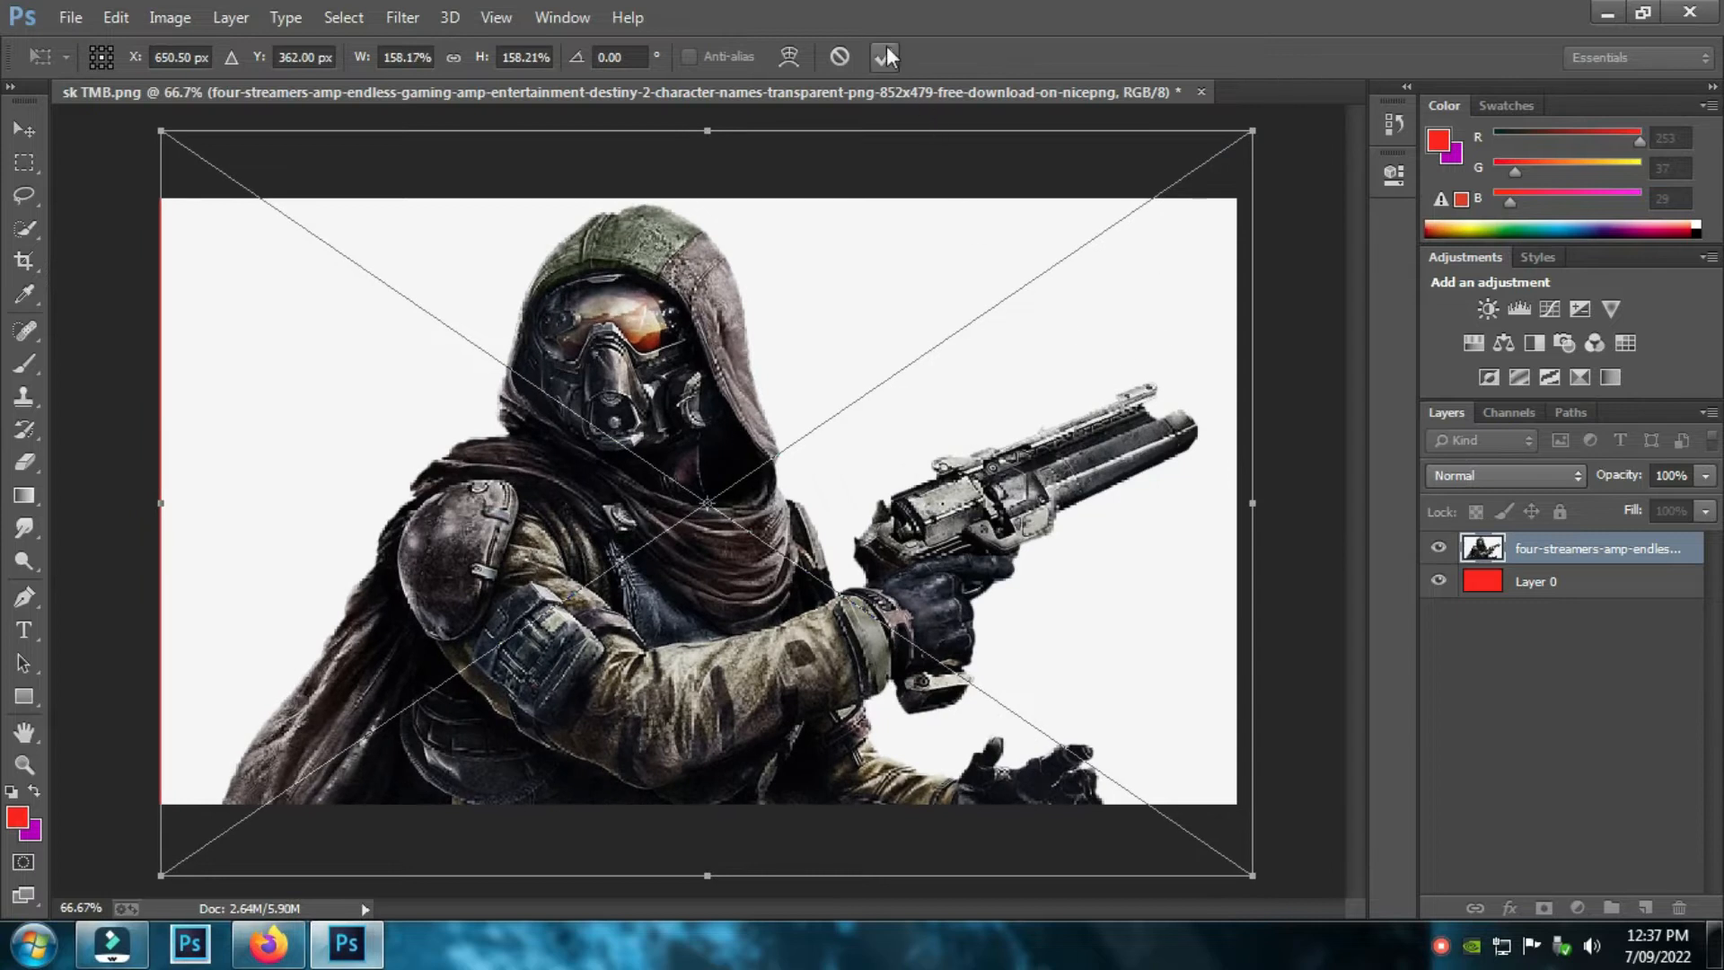
- Rasterize the character smart object layer
{"action": "key", "text": "b"}
{"action": "left_click", "coordinate": [651, 368]}
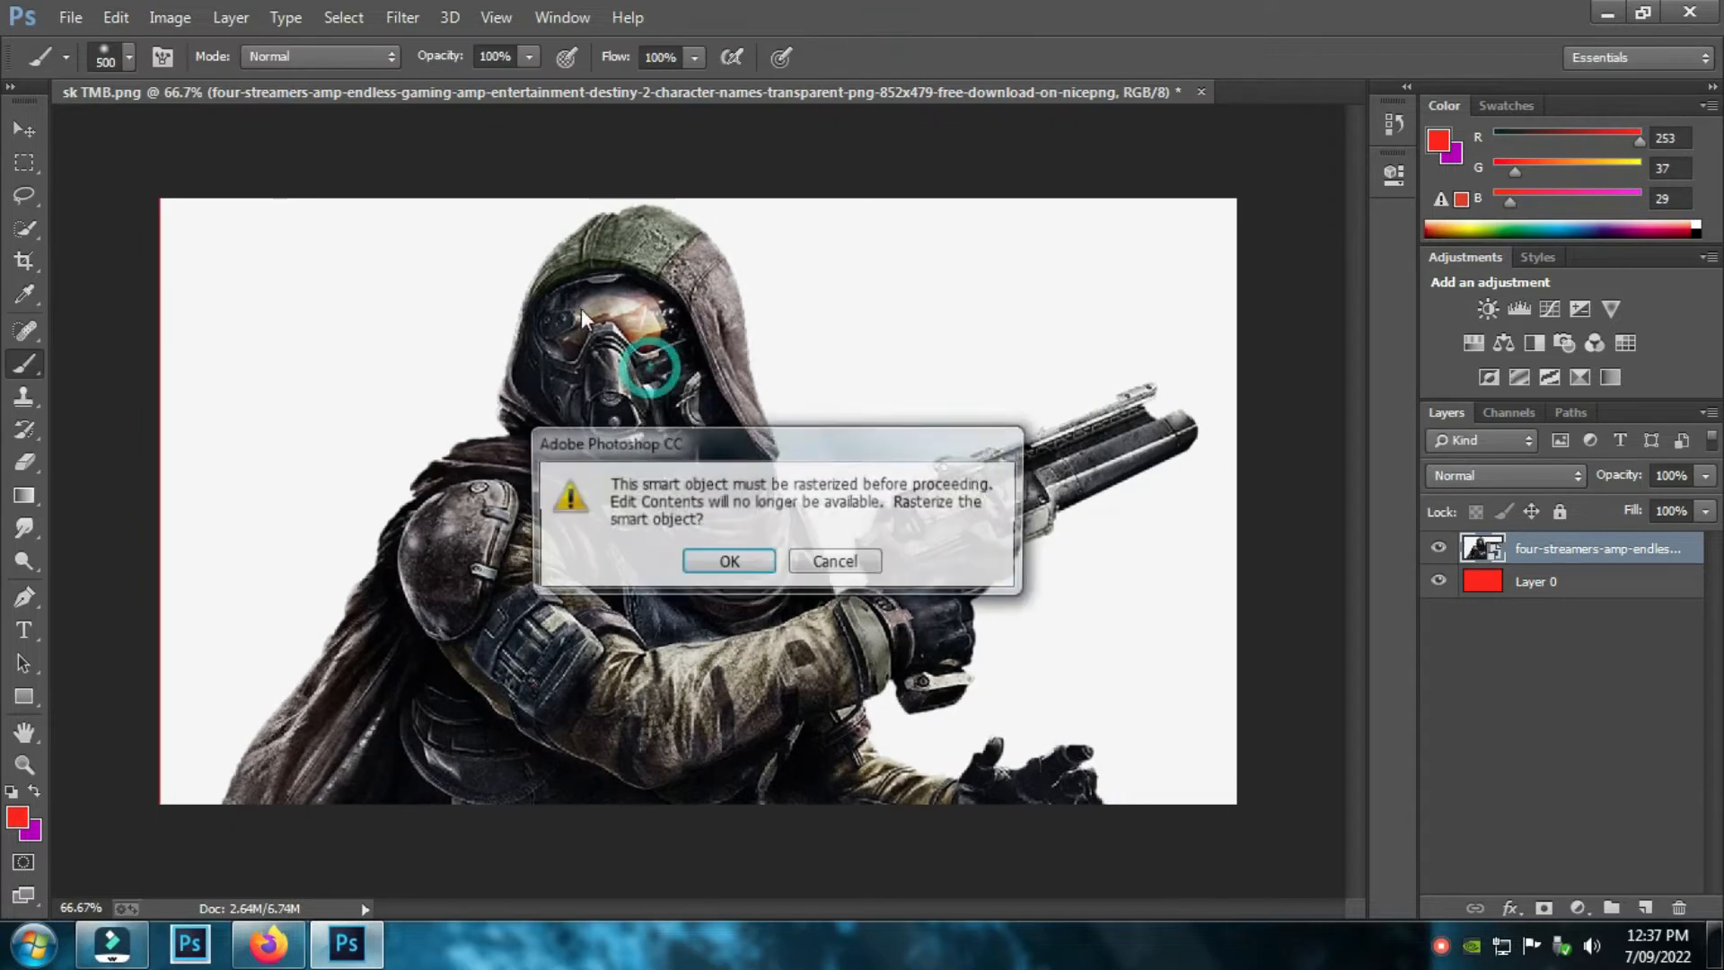
{"action": "left_click", "coordinate": [716, 559]}
- Select the hooded figure with its gun and hands using Quick Selection, and add a layer mask to hide the white background
{"action": "left_click", "coordinate": [25, 227]}
{"action": "left_click", "coordinate": [608, 346]}
{"action": "mouse_move", "coordinate": [521, 560]}
{"action": "left_mouse_down"}
{"action": "mouse_move", "coordinate": [361, 662]}
{"action": "mouse_move", "coordinate": [267, 780]}
{"action": "left_mouse_up"}
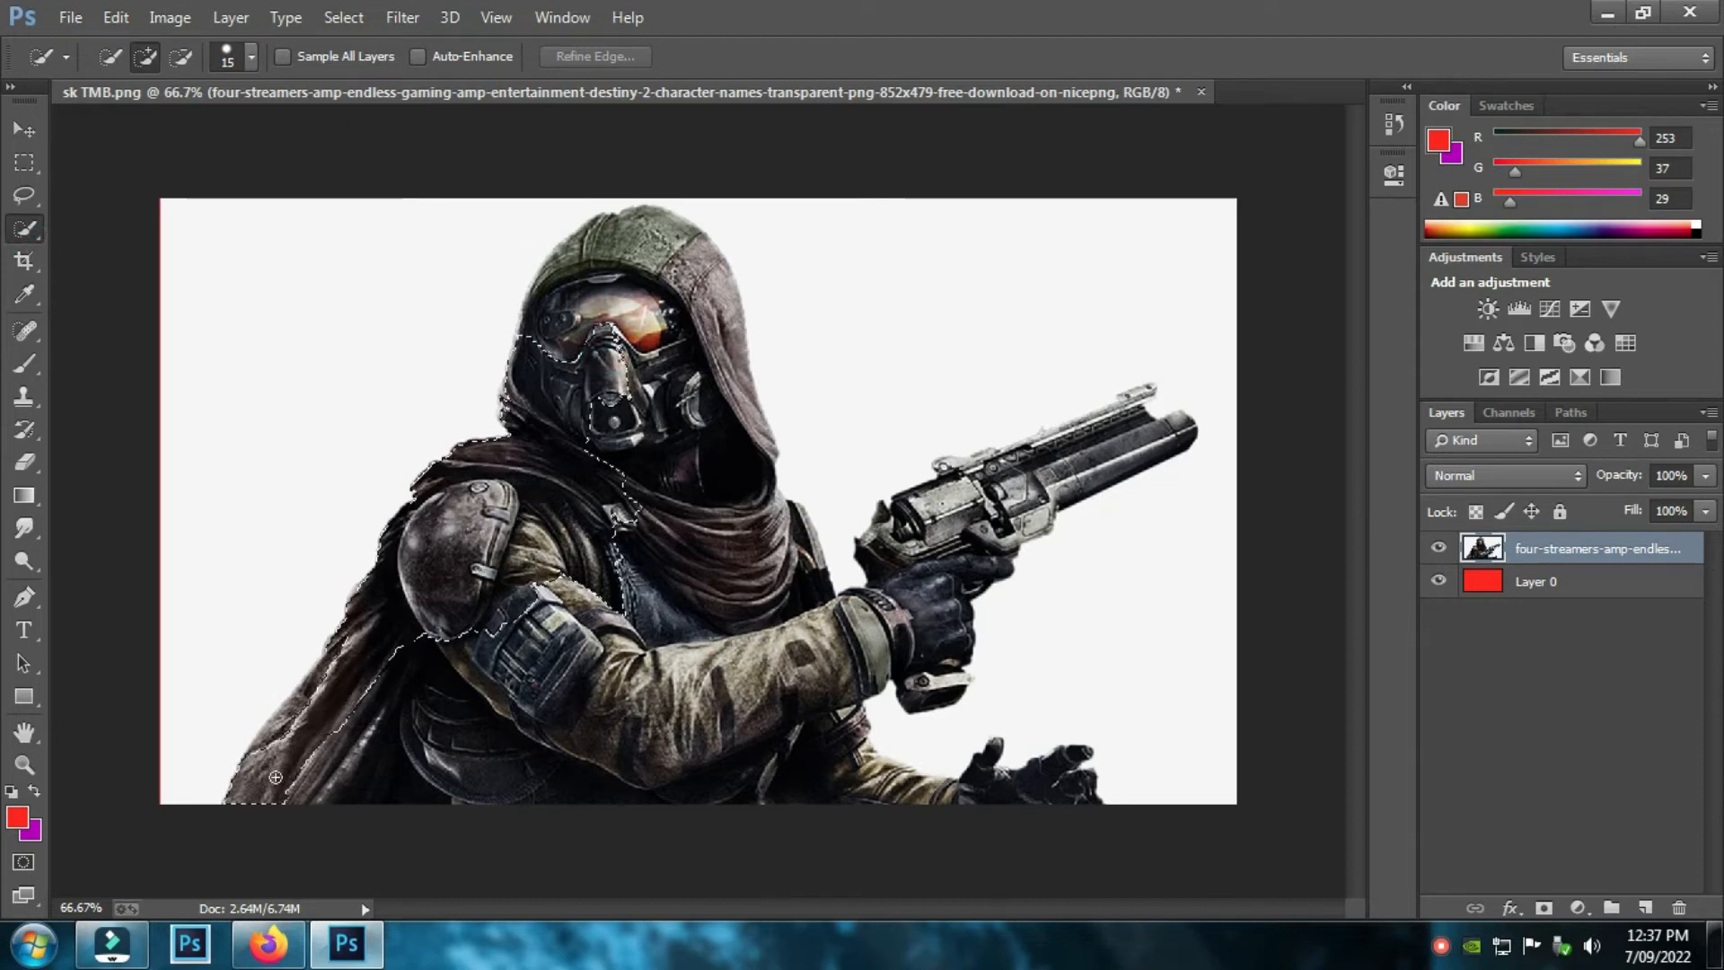
{"action": "mouse_move", "coordinate": [303, 716]}
{"action": "left_mouse_down"}
{"action": "mouse_move", "coordinate": [272, 742]}
{"action": "mouse_move", "coordinate": [154, 701]}
{"action": "left_mouse_up"}
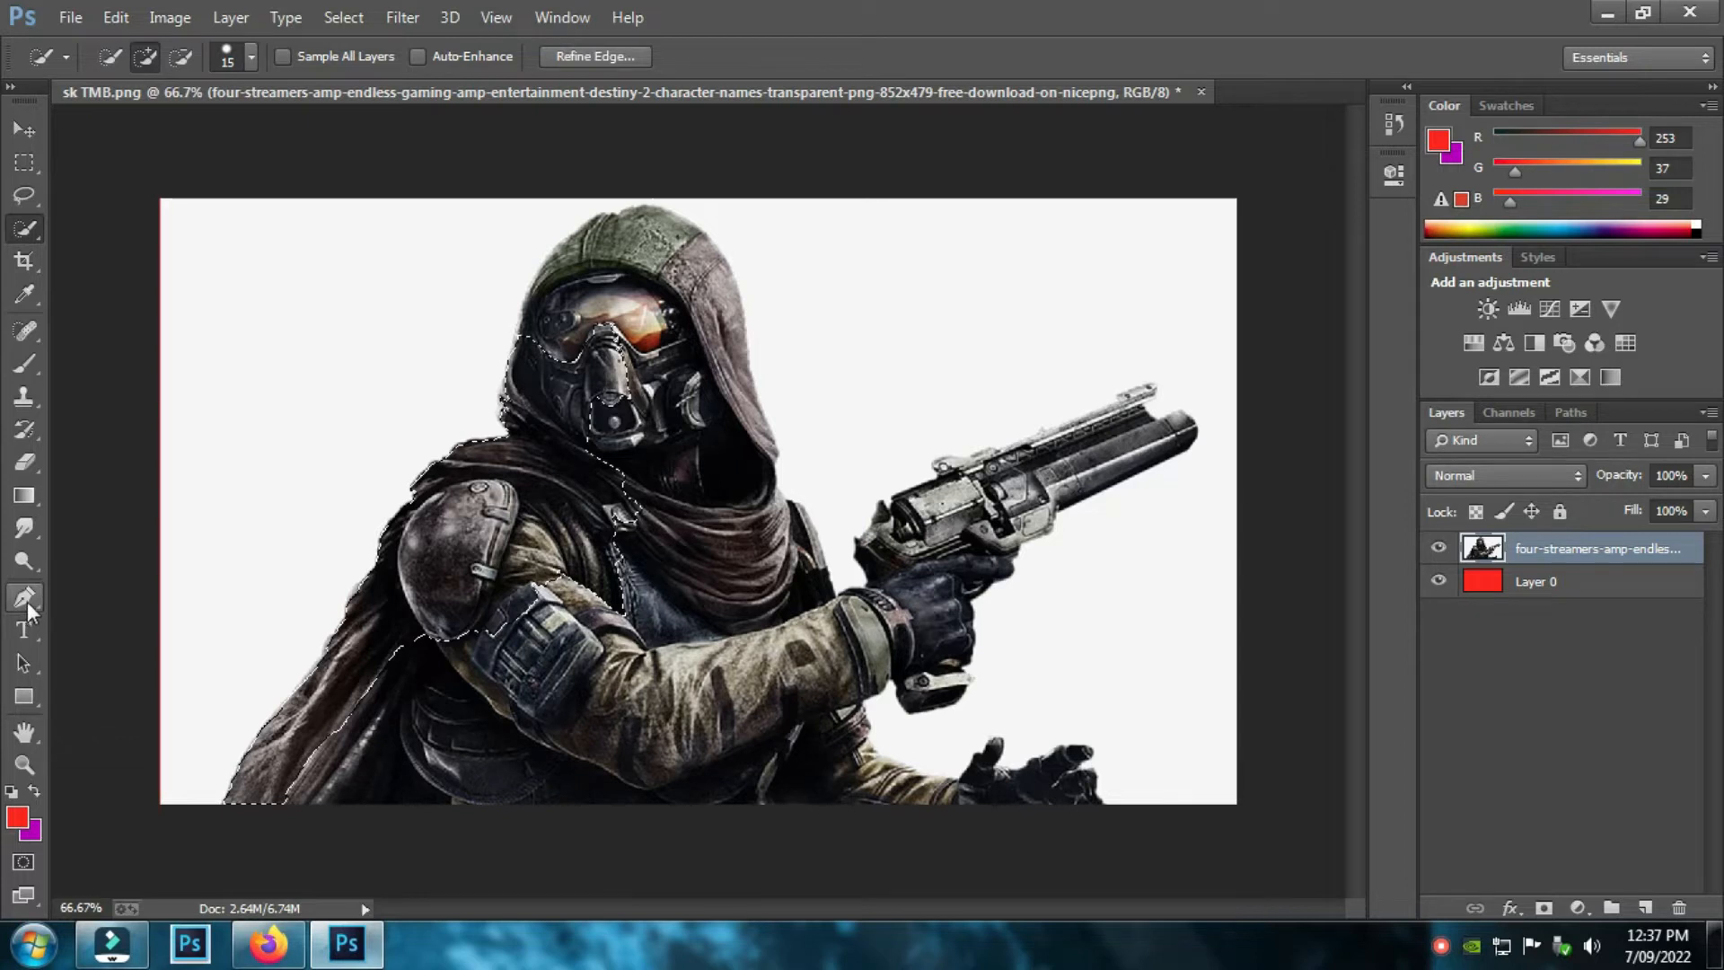
{"action": "left_click", "coordinate": [512, 592]}
{"action": "mouse_move", "coordinate": [448, 745]}
{"action": "left_mouse_down"}
{"action": "mouse_move", "coordinate": [774, 734]}
{"action": "mouse_move", "coordinate": [853, 769]}
{"action": "left_mouse_up"}
{"action": "left_click", "coordinate": [972, 788]}
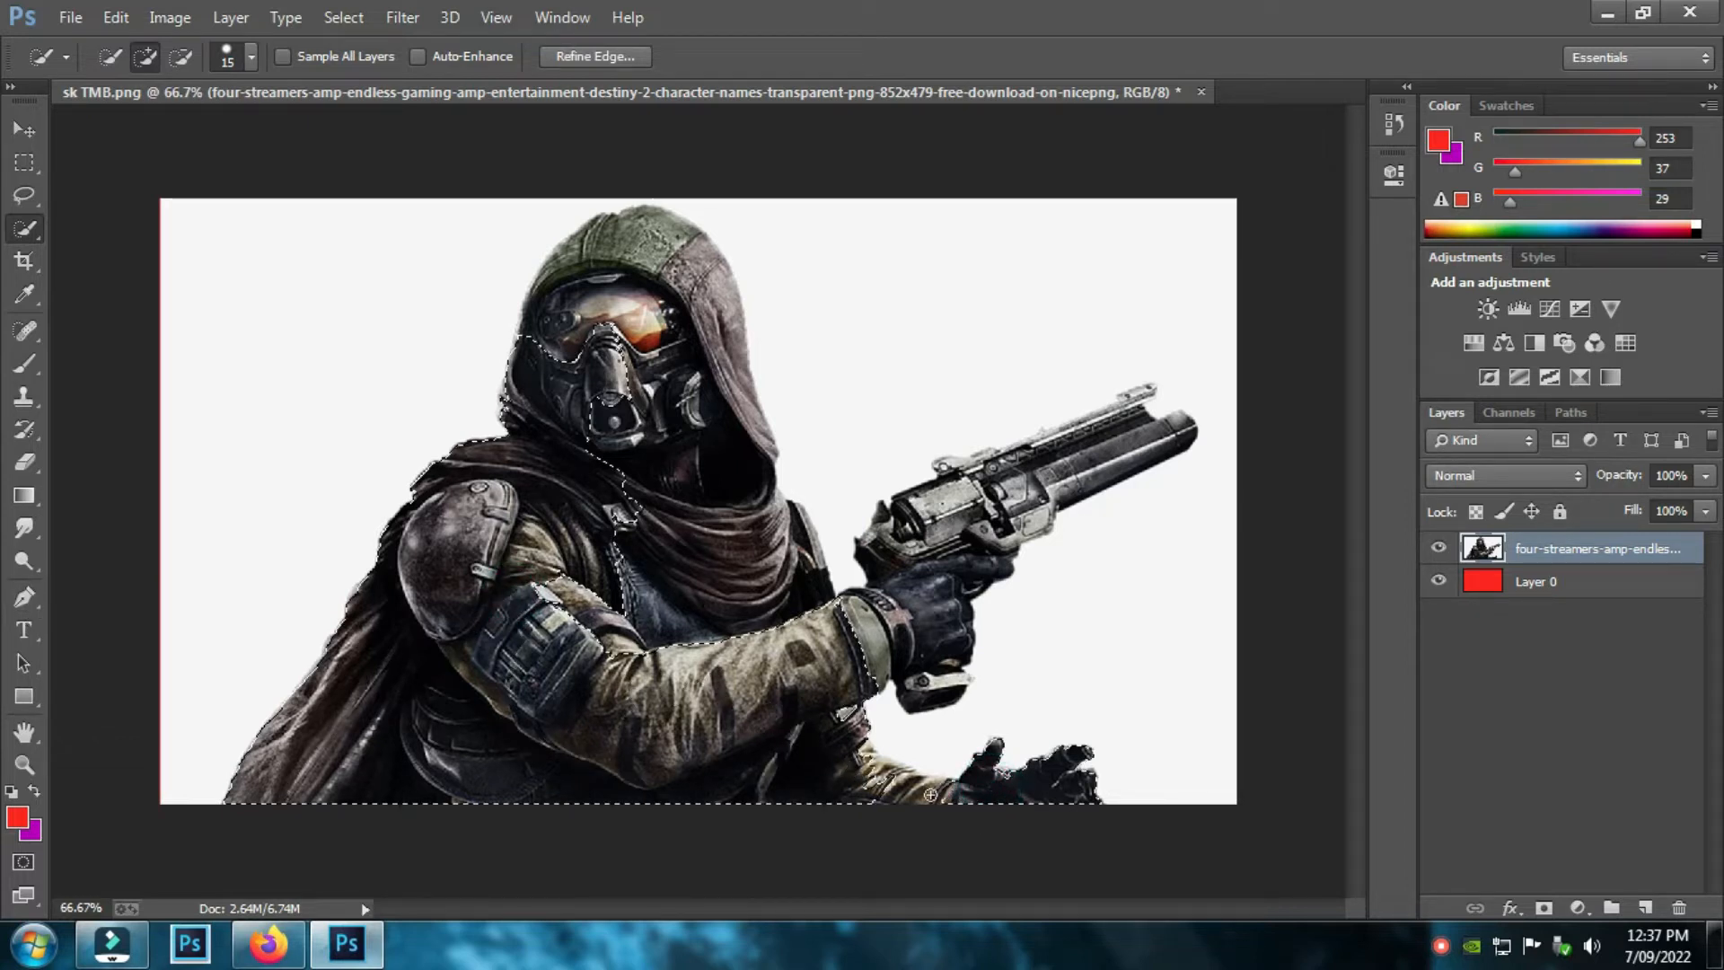
{"action": "left_click", "coordinate": [871, 755]}
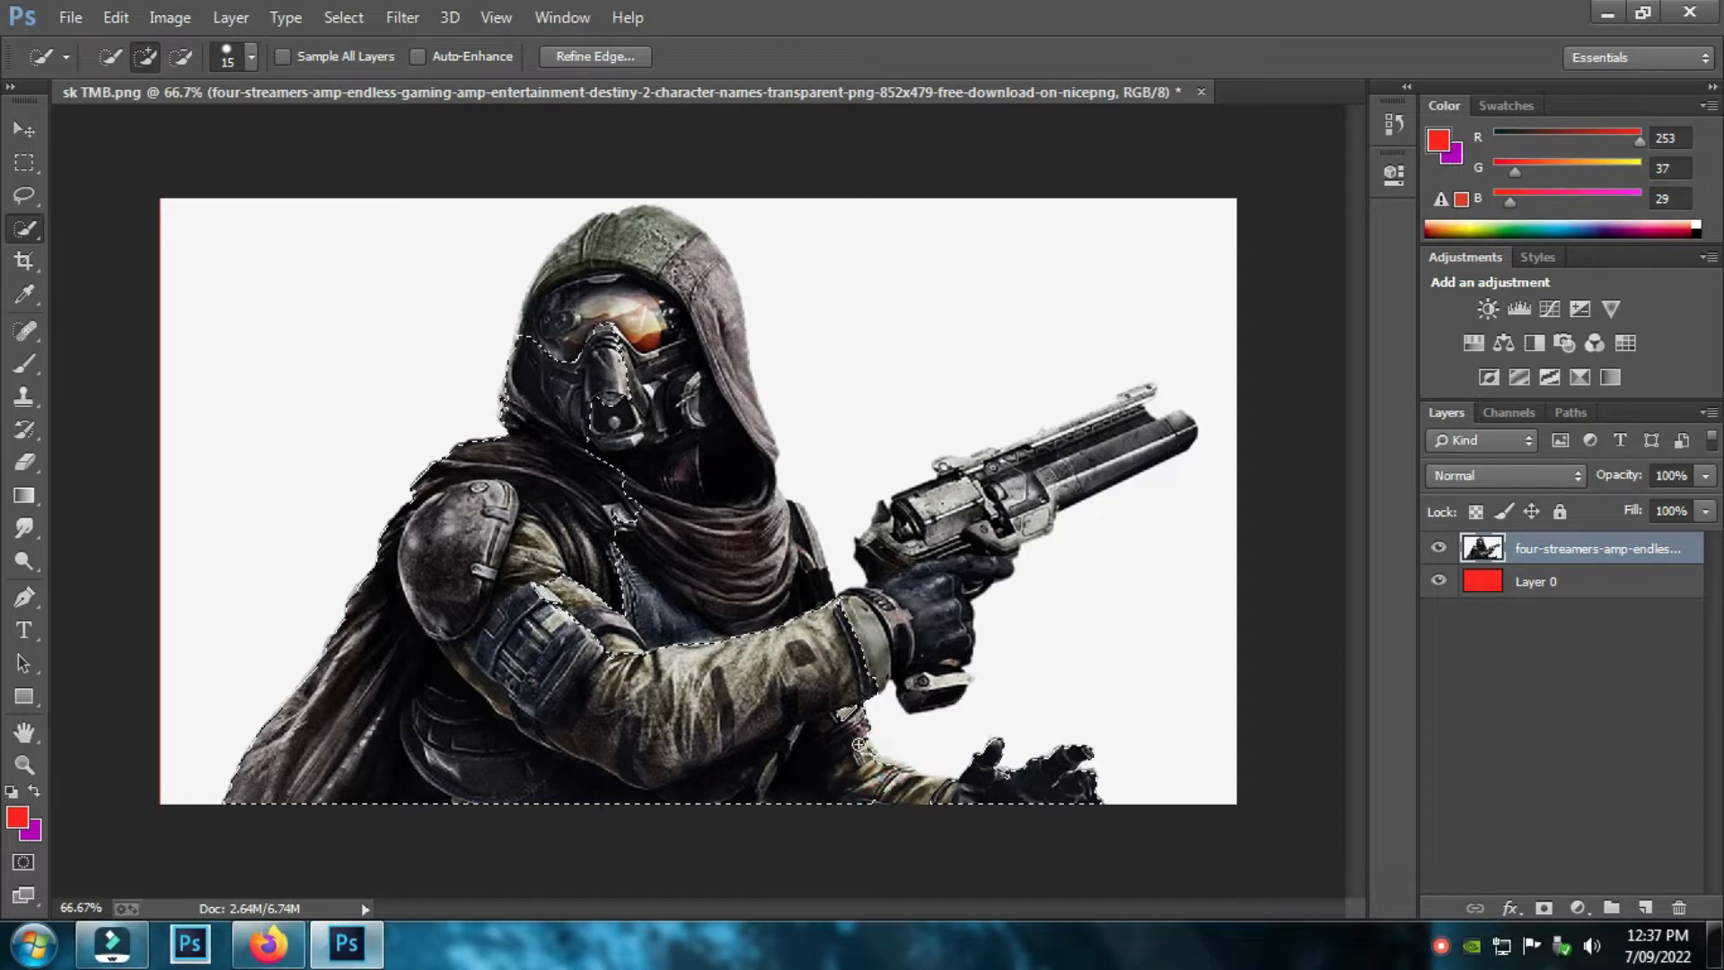
{"action": "mouse_move", "coordinate": [834, 718]}
{"action": "left_mouse_down"}
{"action": "mouse_move", "coordinate": [838, 675]}
{"action": "mouse_move", "coordinate": [894, 631]}
{"action": "mouse_move", "coordinate": [938, 549]}
{"action": "mouse_move", "coordinate": [1093, 461]}
{"action": "mouse_move", "coordinate": [1148, 391]}
{"action": "mouse_move", "coordinate": [1114, 422]}
{"action": "left_mouse_up"}
{"action": "scroll", "coordinate": [1211, 649], "scroll_direction": "down", "scroll_amount": 2}
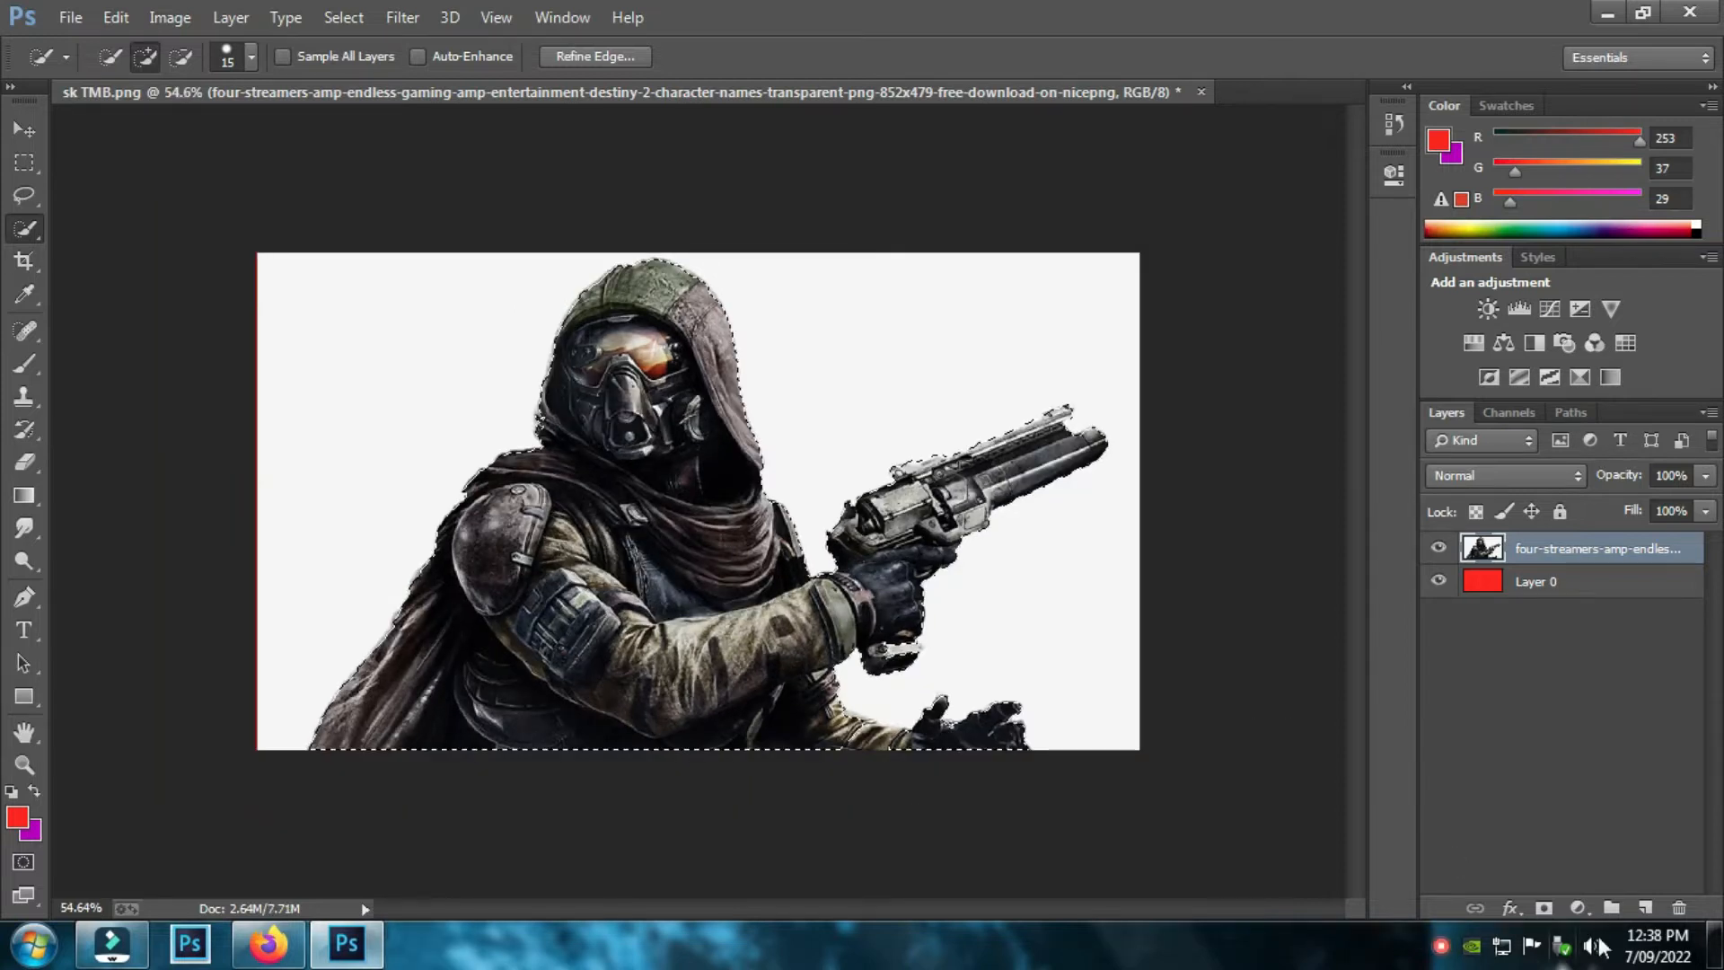
{"action": "left_click", "coordinate": [1543, 909]}
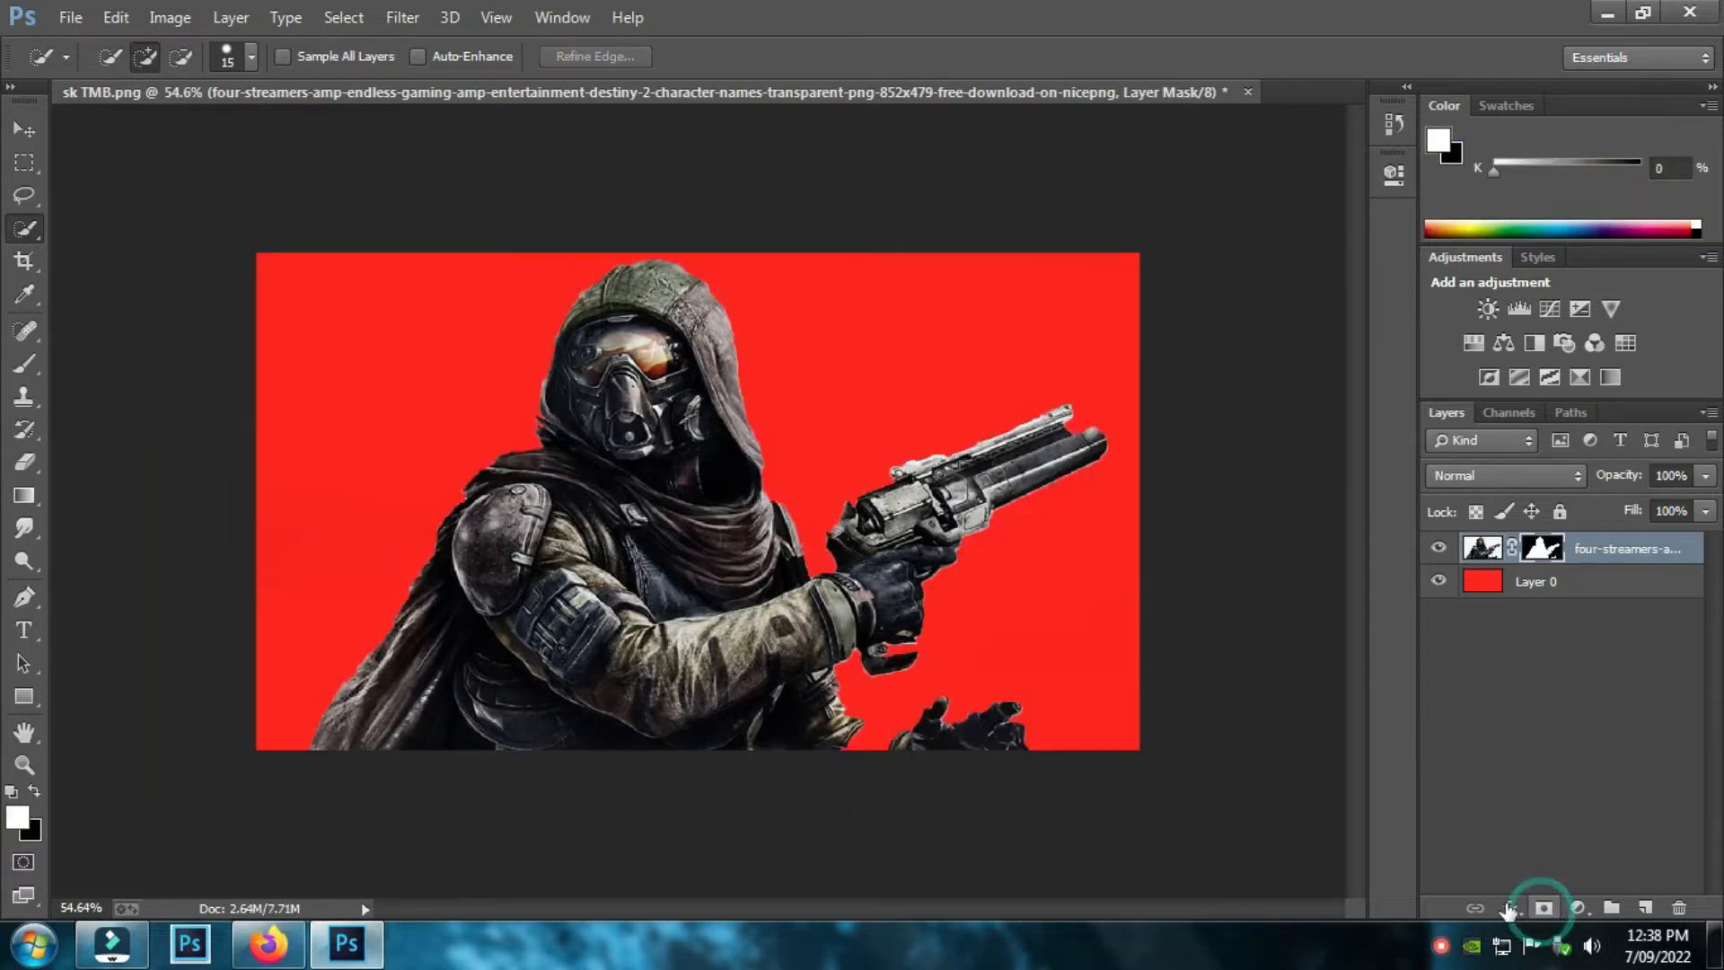
{"action": "scroll", "coordinate": [765, 506], "scroll_direction": "up", "scroll_amount": 2}
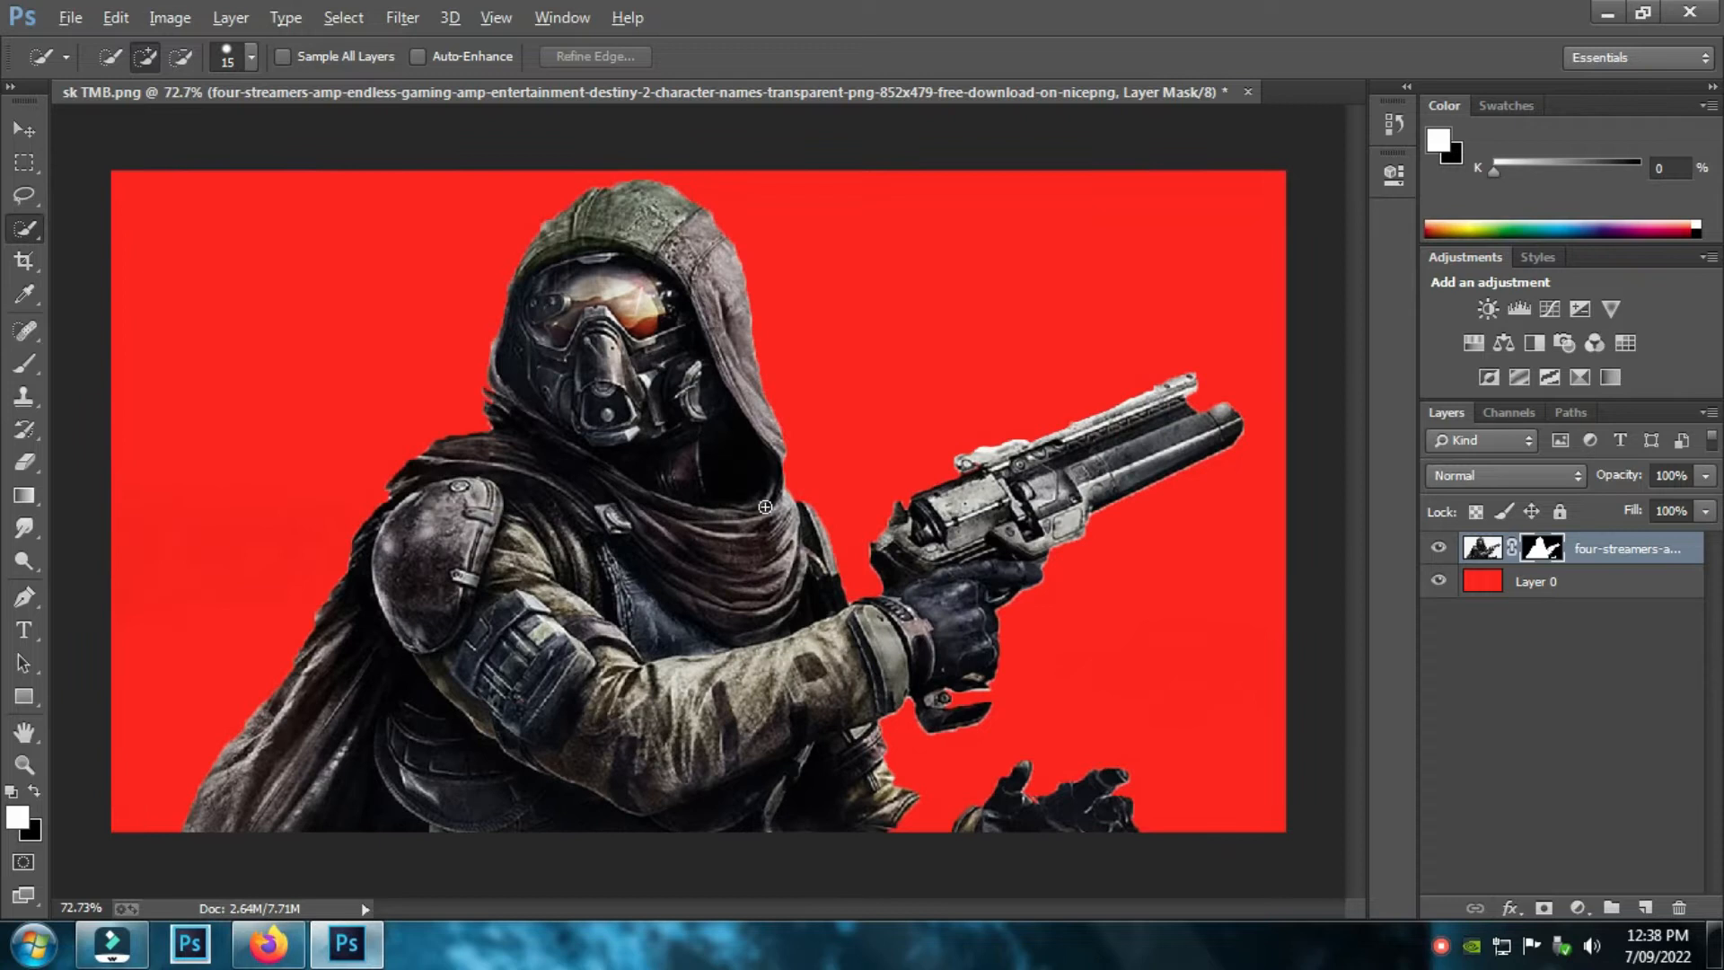
- Scale the masked character down to about 70% and move it to the lower right of the canvas
{"action": "key", "text": "ctrl+t"}
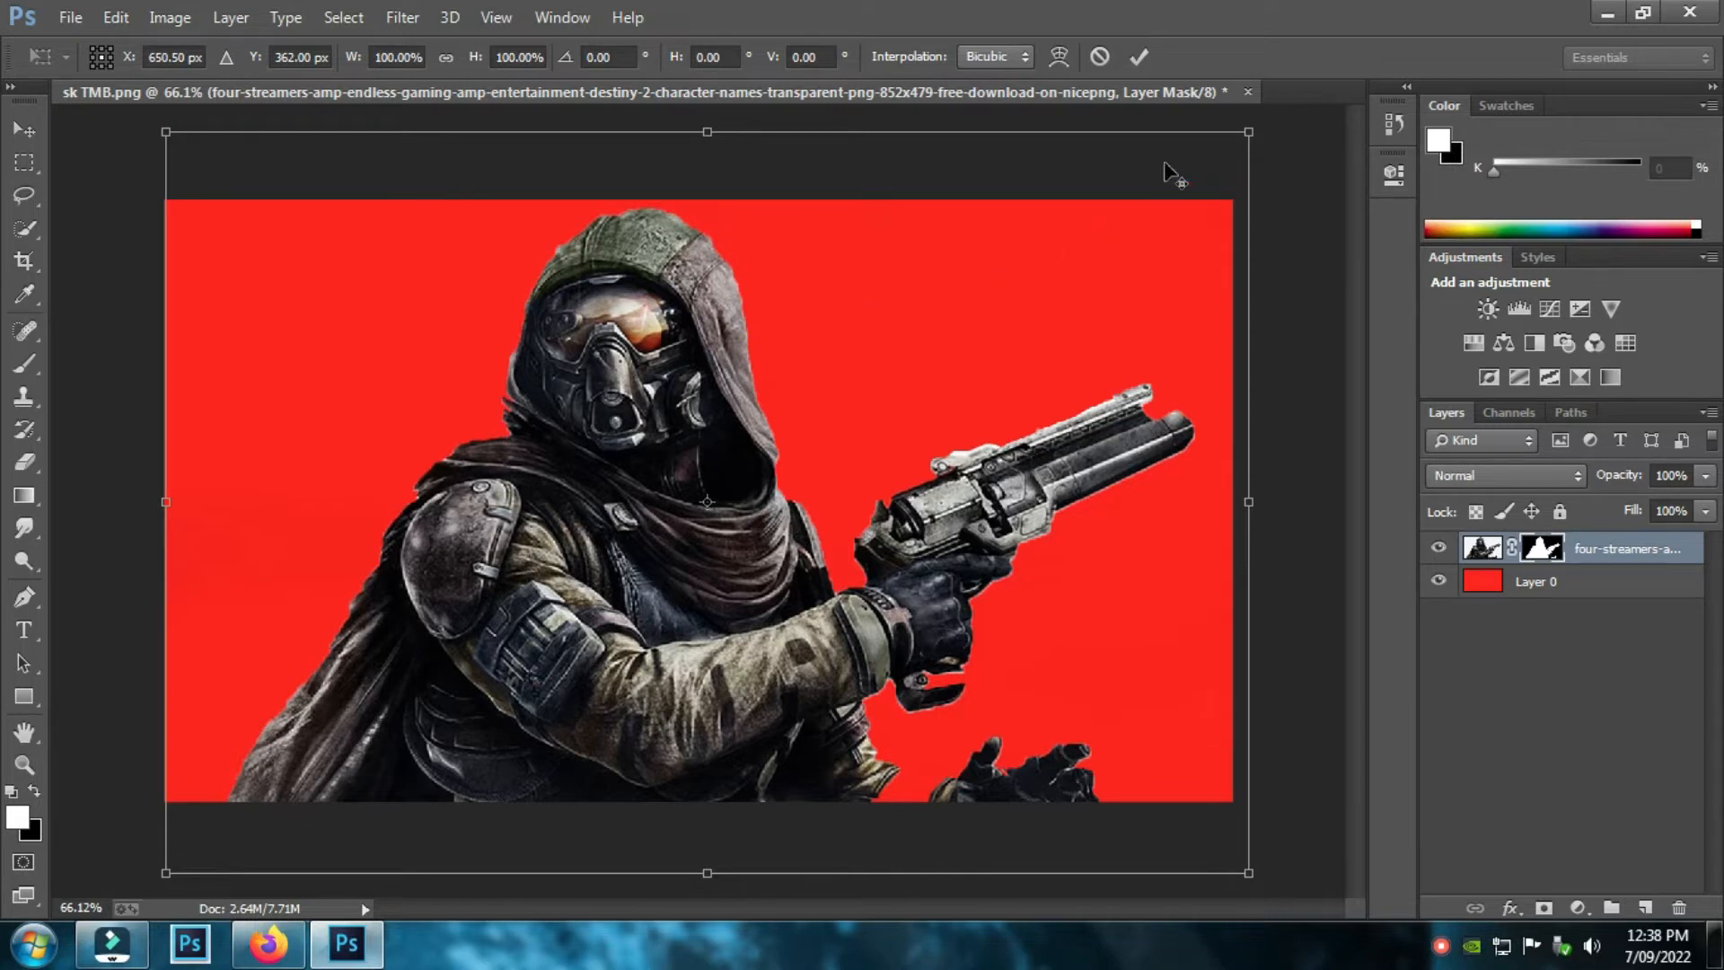
{"action": "left_click_drag", "start_coordinate": [1246, 131], "coordinate": [1147, 224]}
{"action": "left_click_drag", "start_coordinate": [970, 443], "coordinate": [1179, 505]}
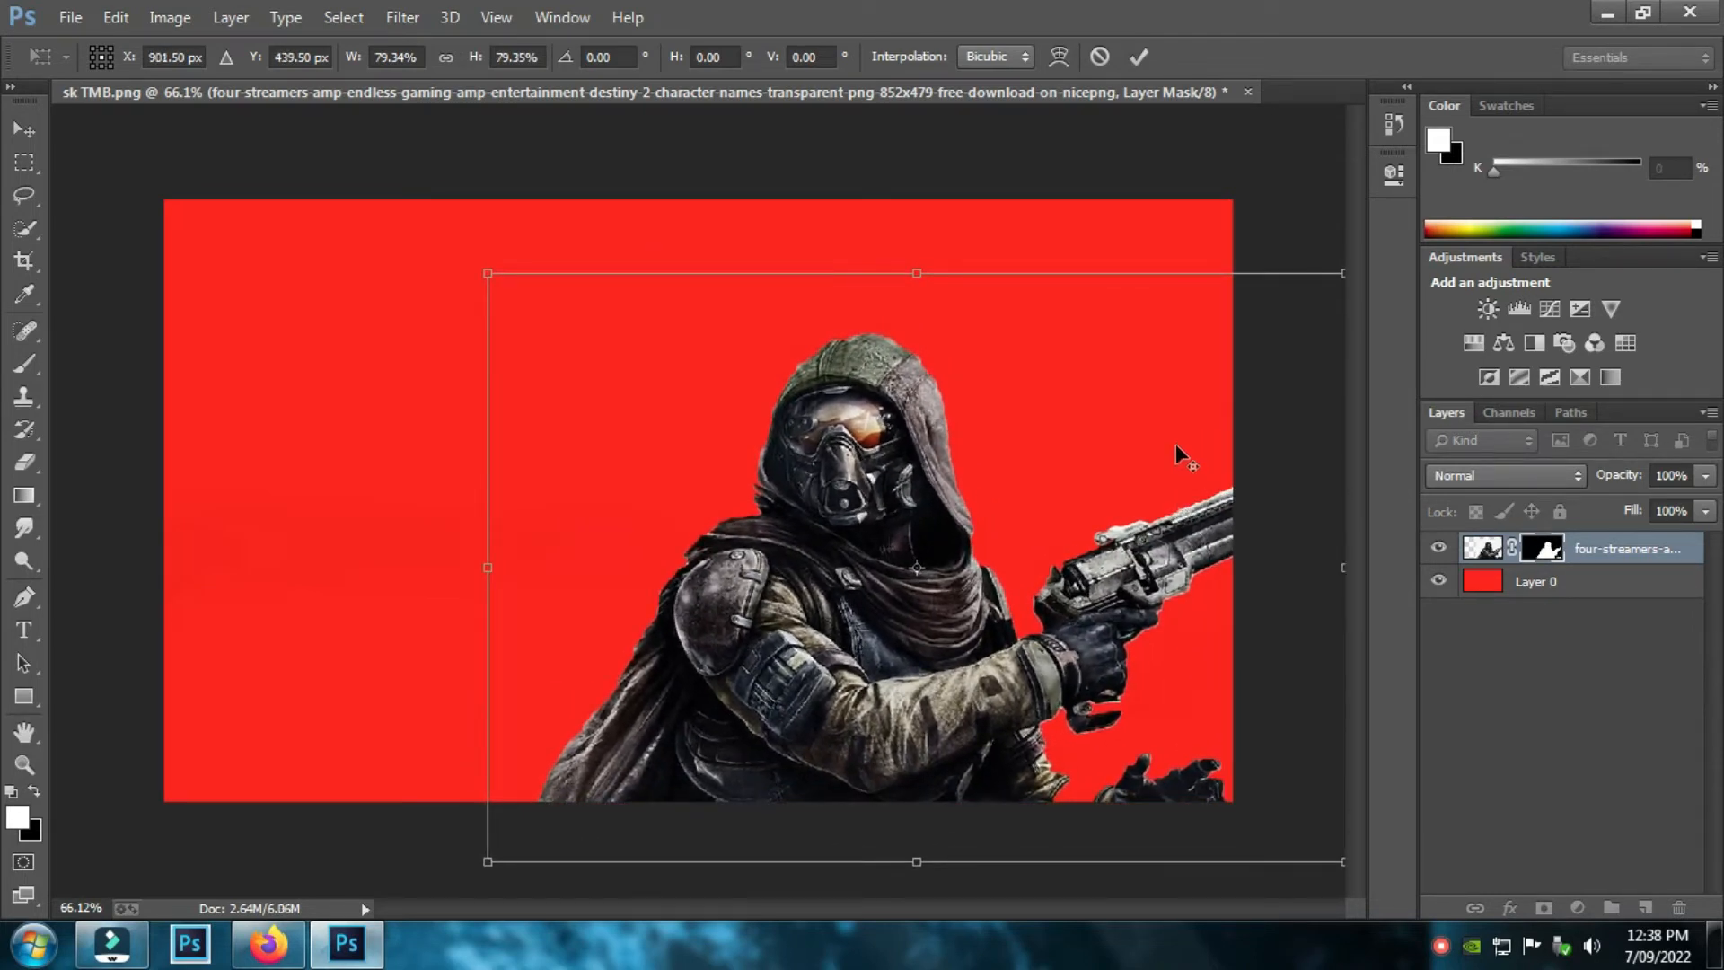
{"action": "left_click_drag", "start_coordinate": [487, 273], "coordinate": [537, 308]}
{"action": "left_click_drag", "start_coordinate": [1009, 548], "coordinate": [975, 572]}
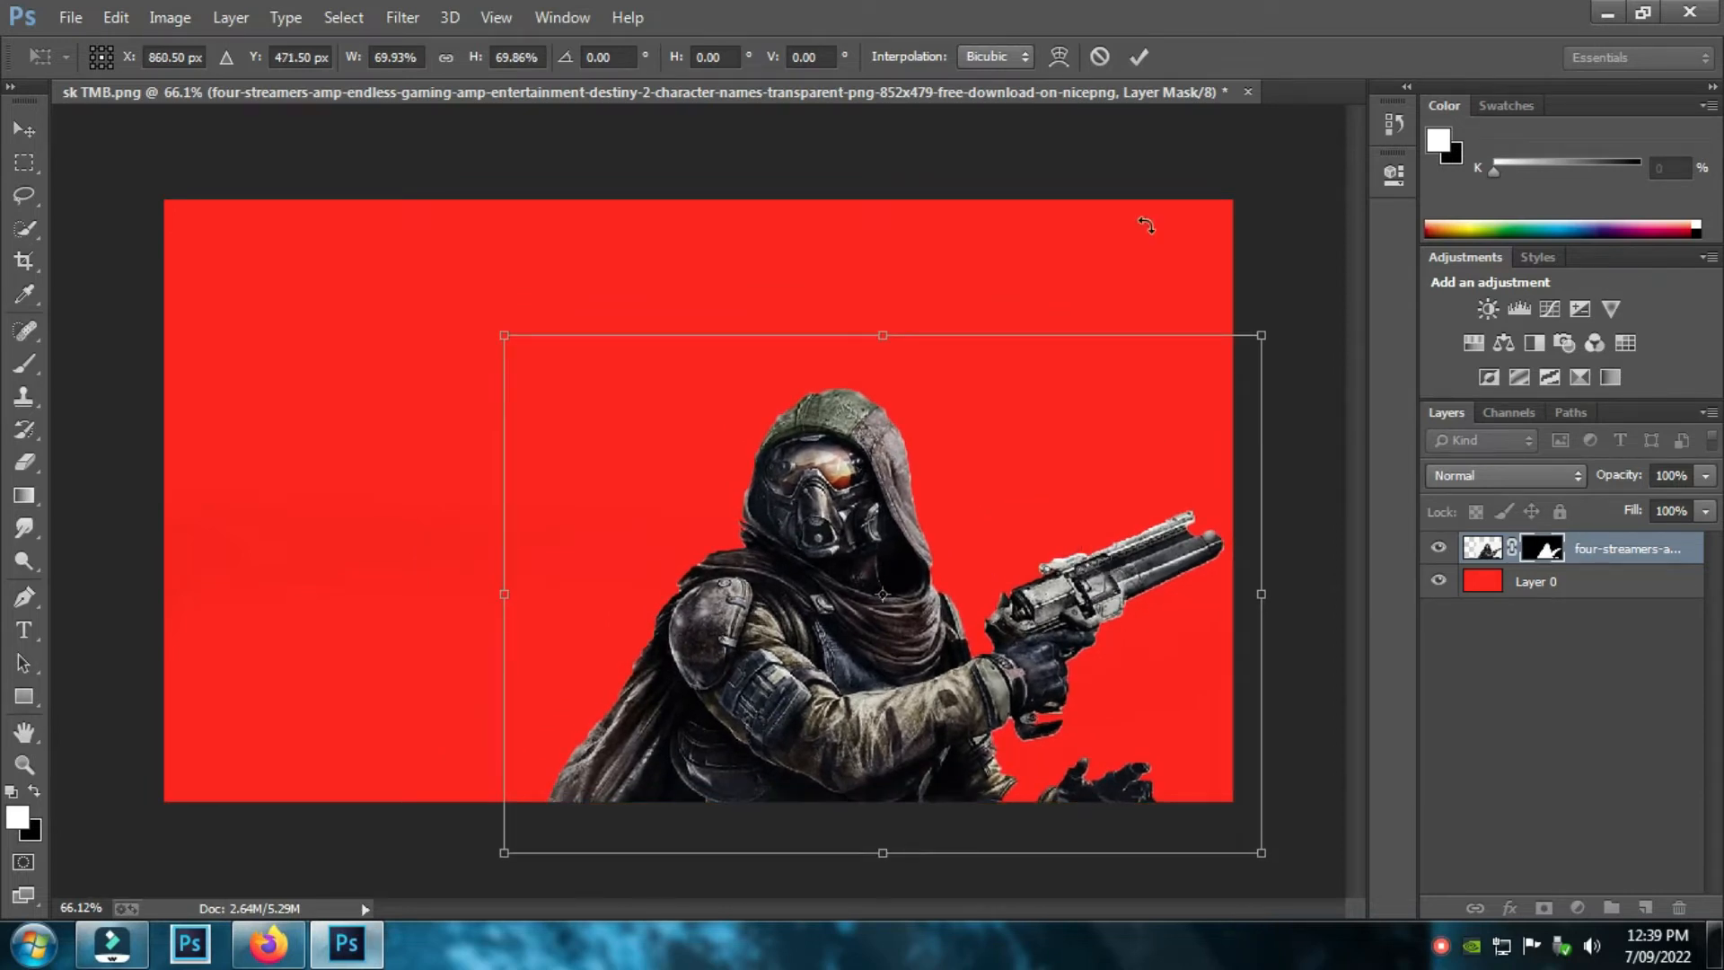
{"action": "left_click", "coordinate": [1139, 57]}
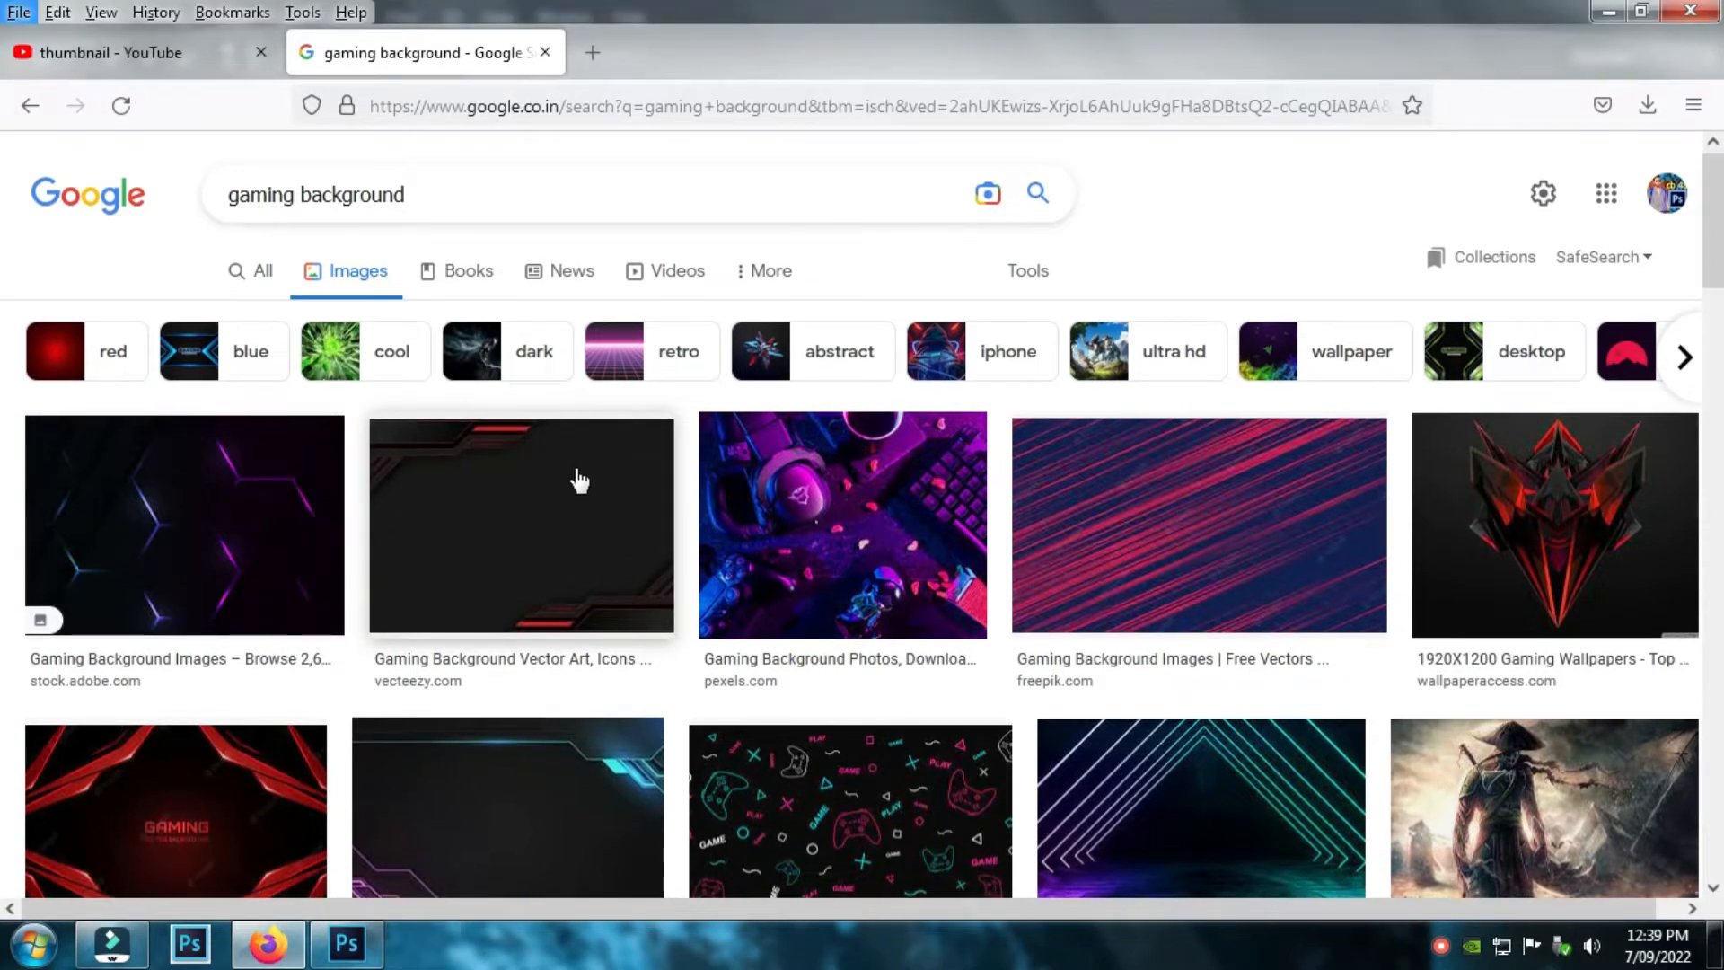
- In the browser, look through the gaming background image results and open the purple WallpaperDog wallpaper
{"action": "scroll", "coordinate": [605, 516], "scroll_direction": "down", "scroll_amount": 2}
{"action": "scroll", "coordinate": [608, 440], "scroll_direction": "down", "scroll_amount": 3}
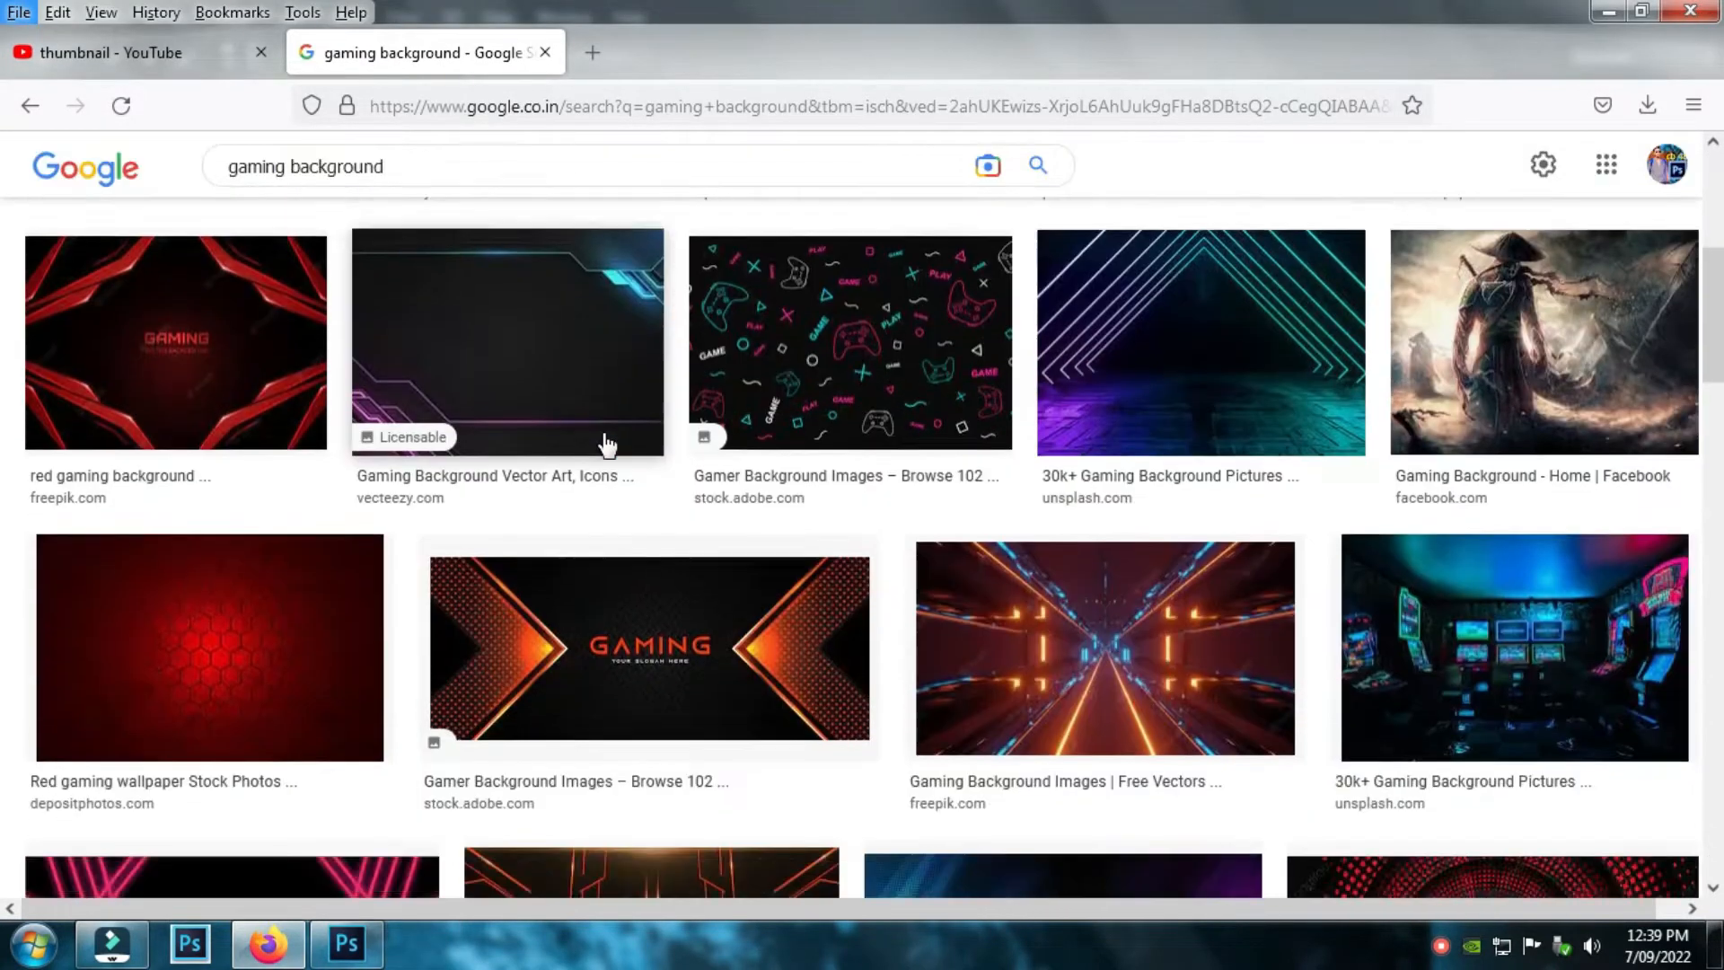
{"action": "scroll", "coordinate": [607, 442], "scroll_direction": "up", "scroll_amount": 3}
{"action": "scroll", "coordinate": [607, 442], "scroll_direction": "down", "scroll_amount": 2}
{"action": "scroll", "coordinate": [585, 493], "scroll_direction": "down", "scroll_amount": 6}
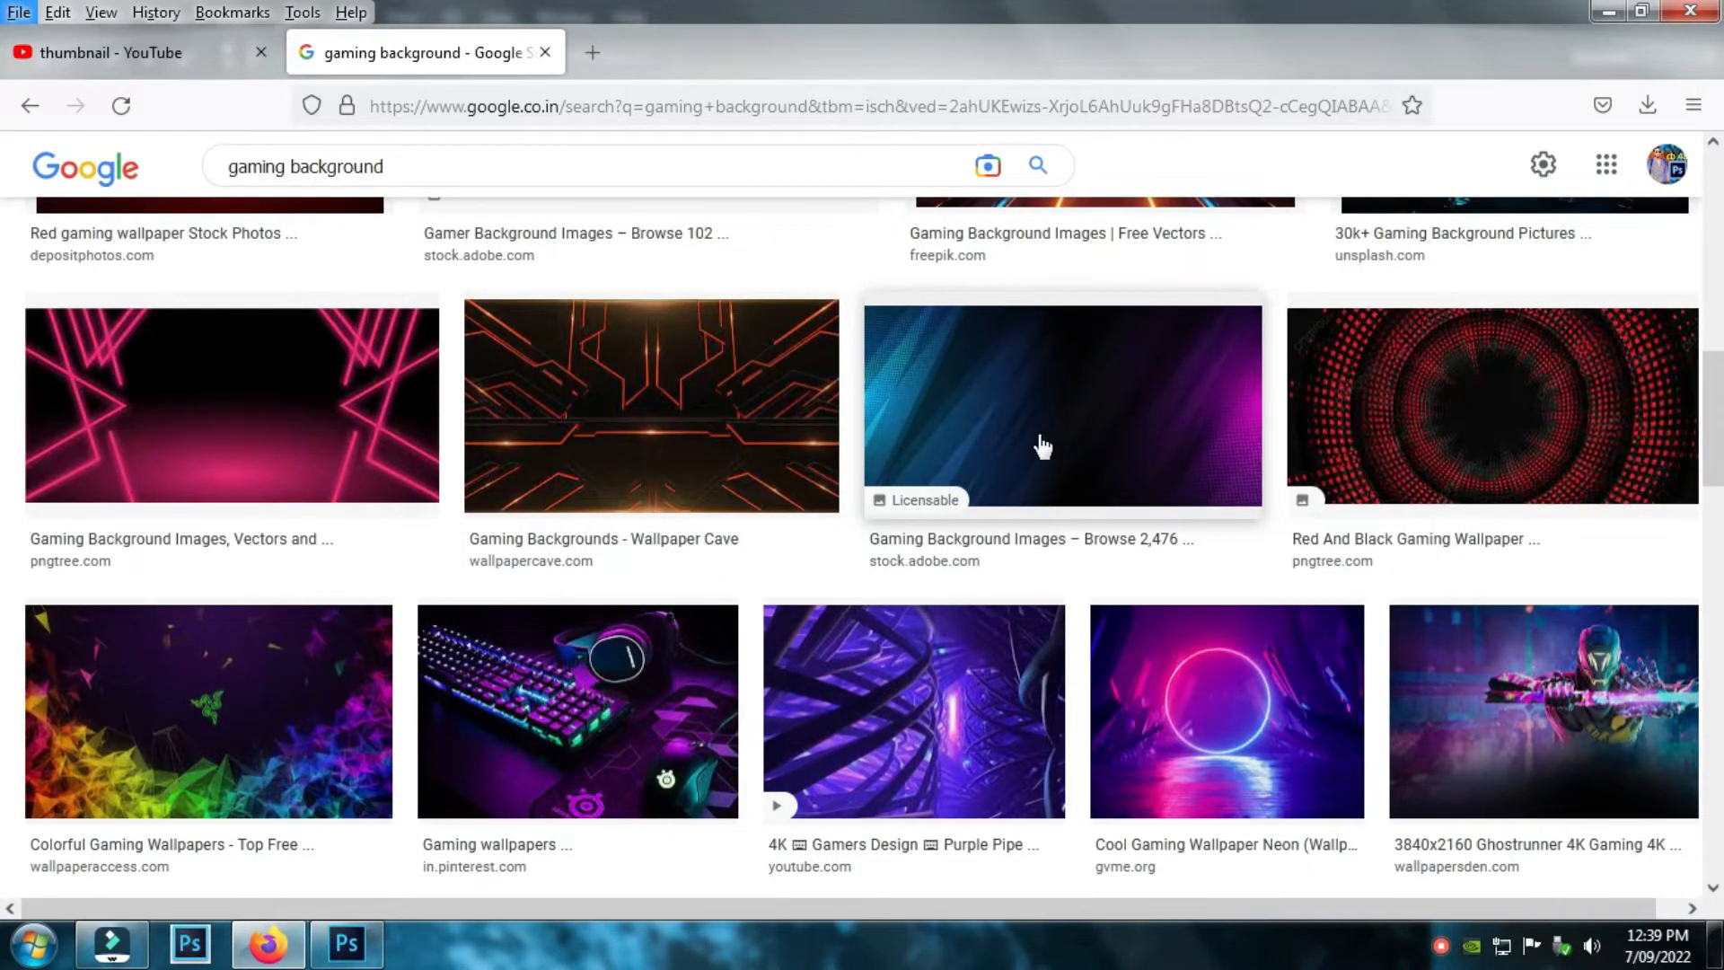
{"action": "scroll", "coordinate": [1006, 438], "scroll_direction": "down", "scroll_amount": 5}
{"action": "left_click", "coordinate": [1113, 539]}
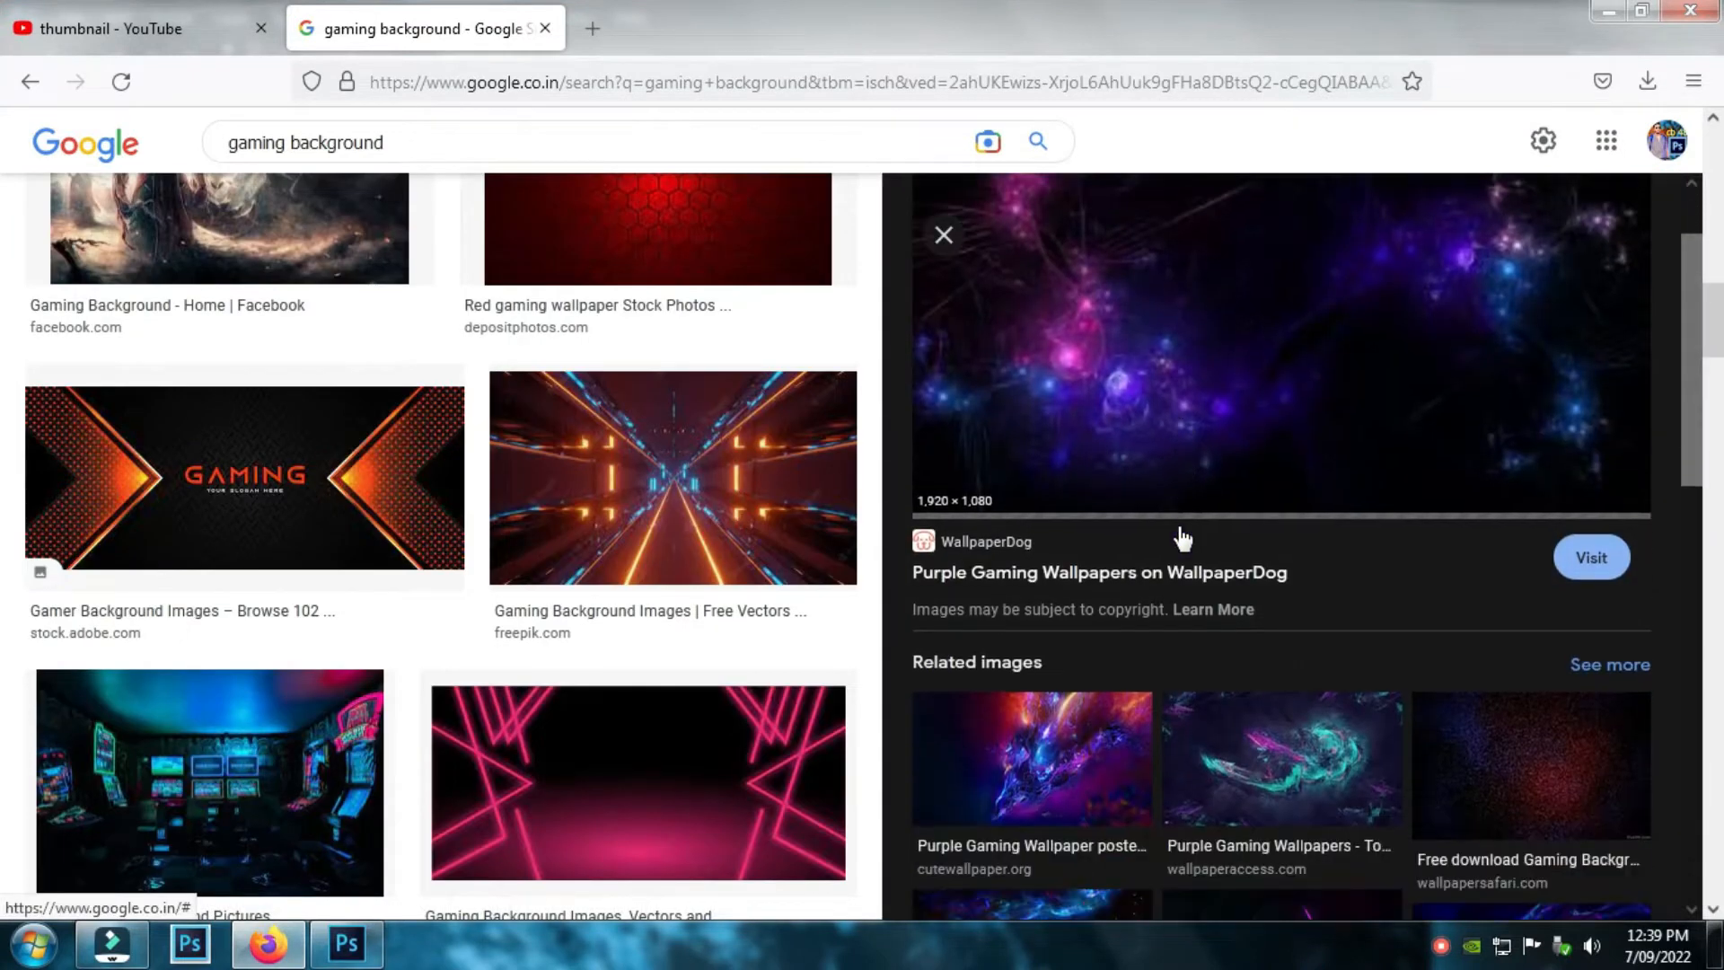
- Start saving the enlarged 1,920 × 1,080 purple wallpaper as an image file, and close the window
{"action": "scroll", "coordinate": [1179, 538], "scroll_direction": "down", "scroll_amount": 2}
{"action": "scroll", "coordinate": [1179, 512], "scroll_direction": "up", "scroll_amount": 2}
{"action": "right_click", "coordinate": [1226, 451]}
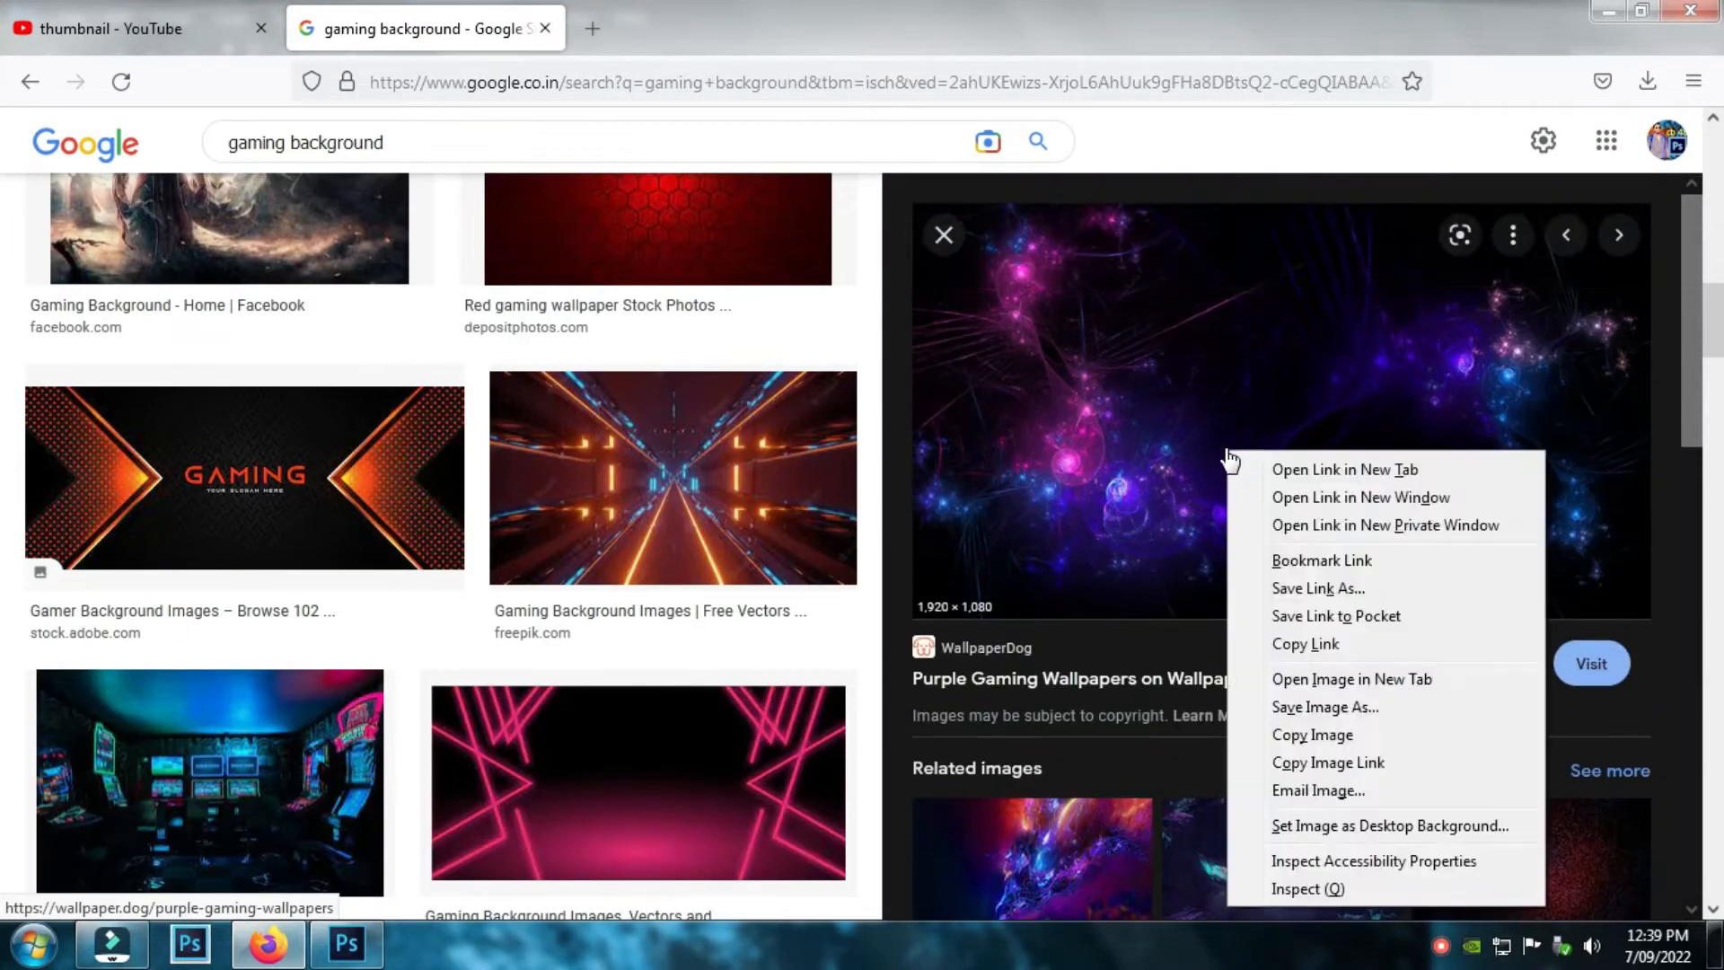
{"action": "left_click", "coordinate": [1313, 708]}
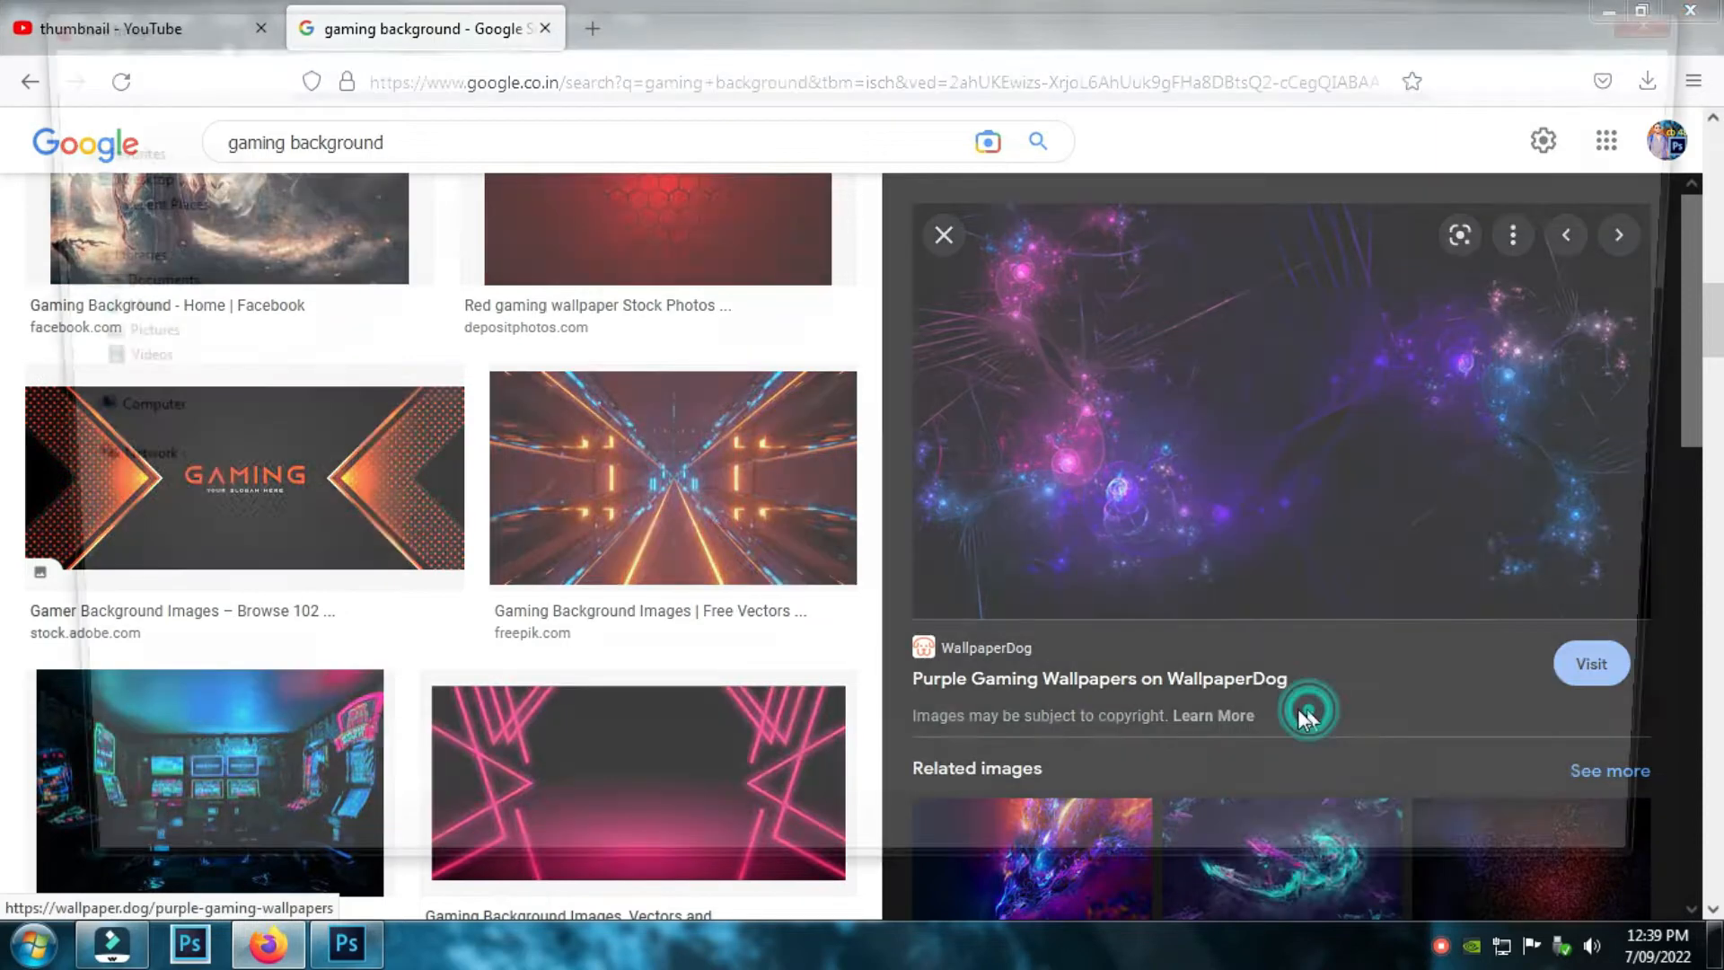
{"action": "left_click", "coordinate": [1685, 14]}
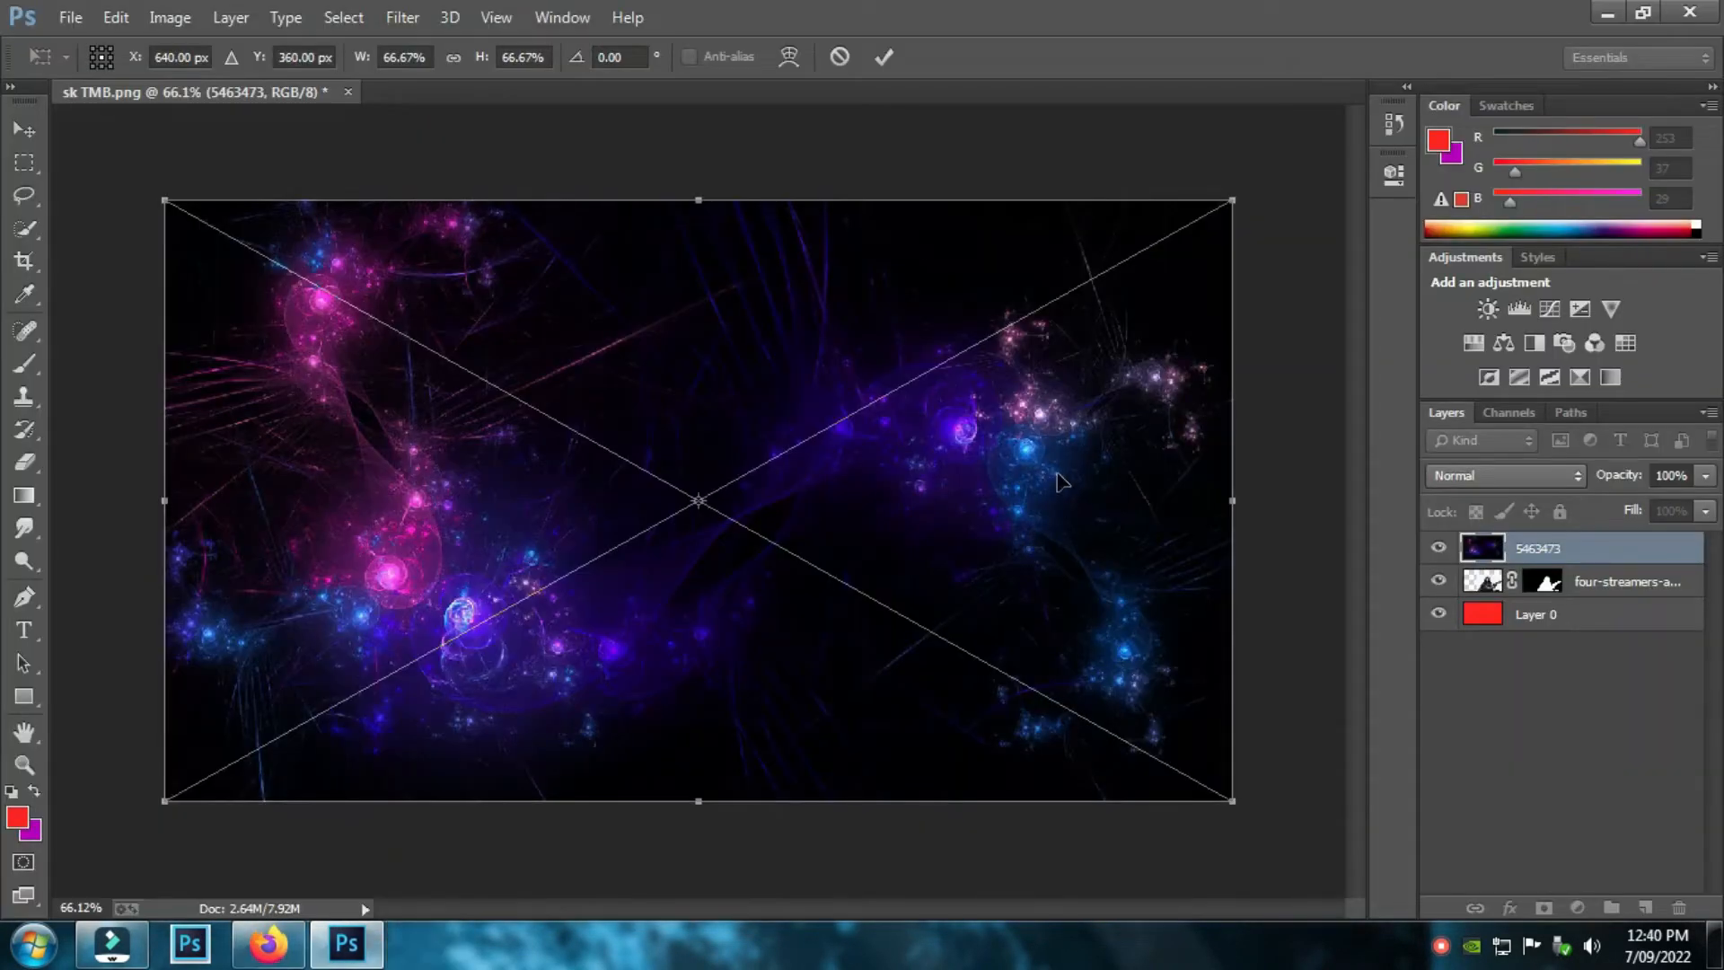
- Place the purple wallpaper beneath the character layer and merge it with the red Layer 0
{"action": "left_click", "coordinate": [882, 58]}
{"action": "left_click_drag", "start_coordinate": [1588, 560], "coordinate": [1588, 607]}
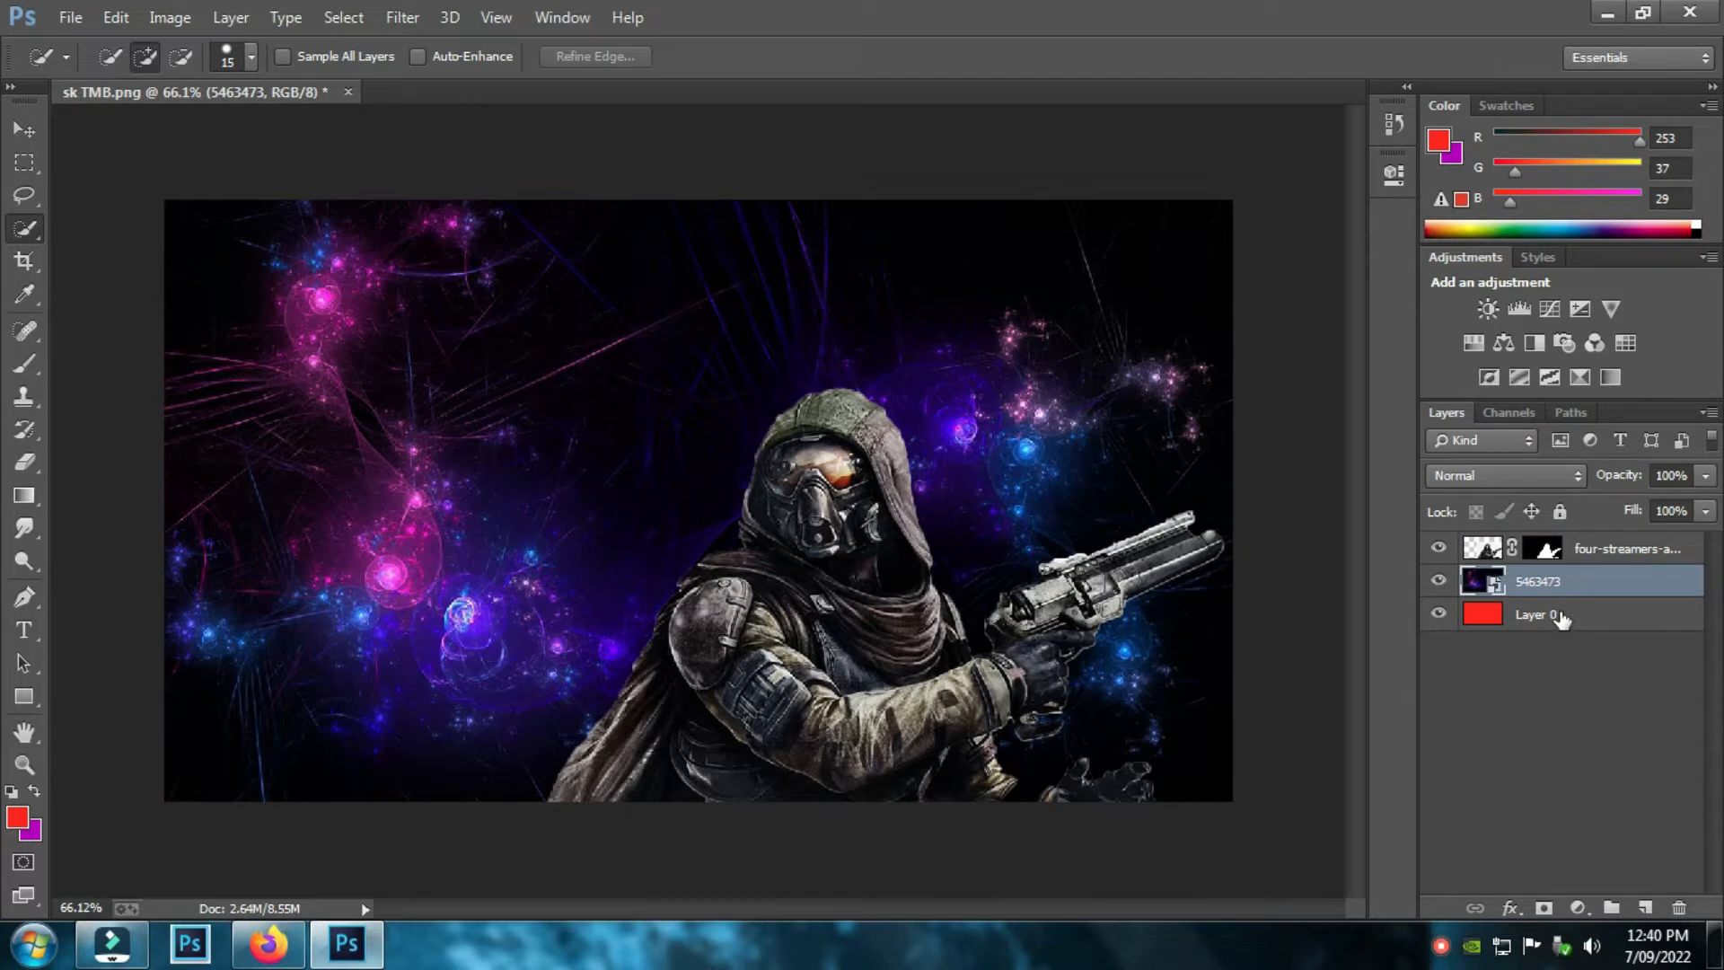
{"action": "left_click", "coordinate": [1525, 614], "text": "shift"}
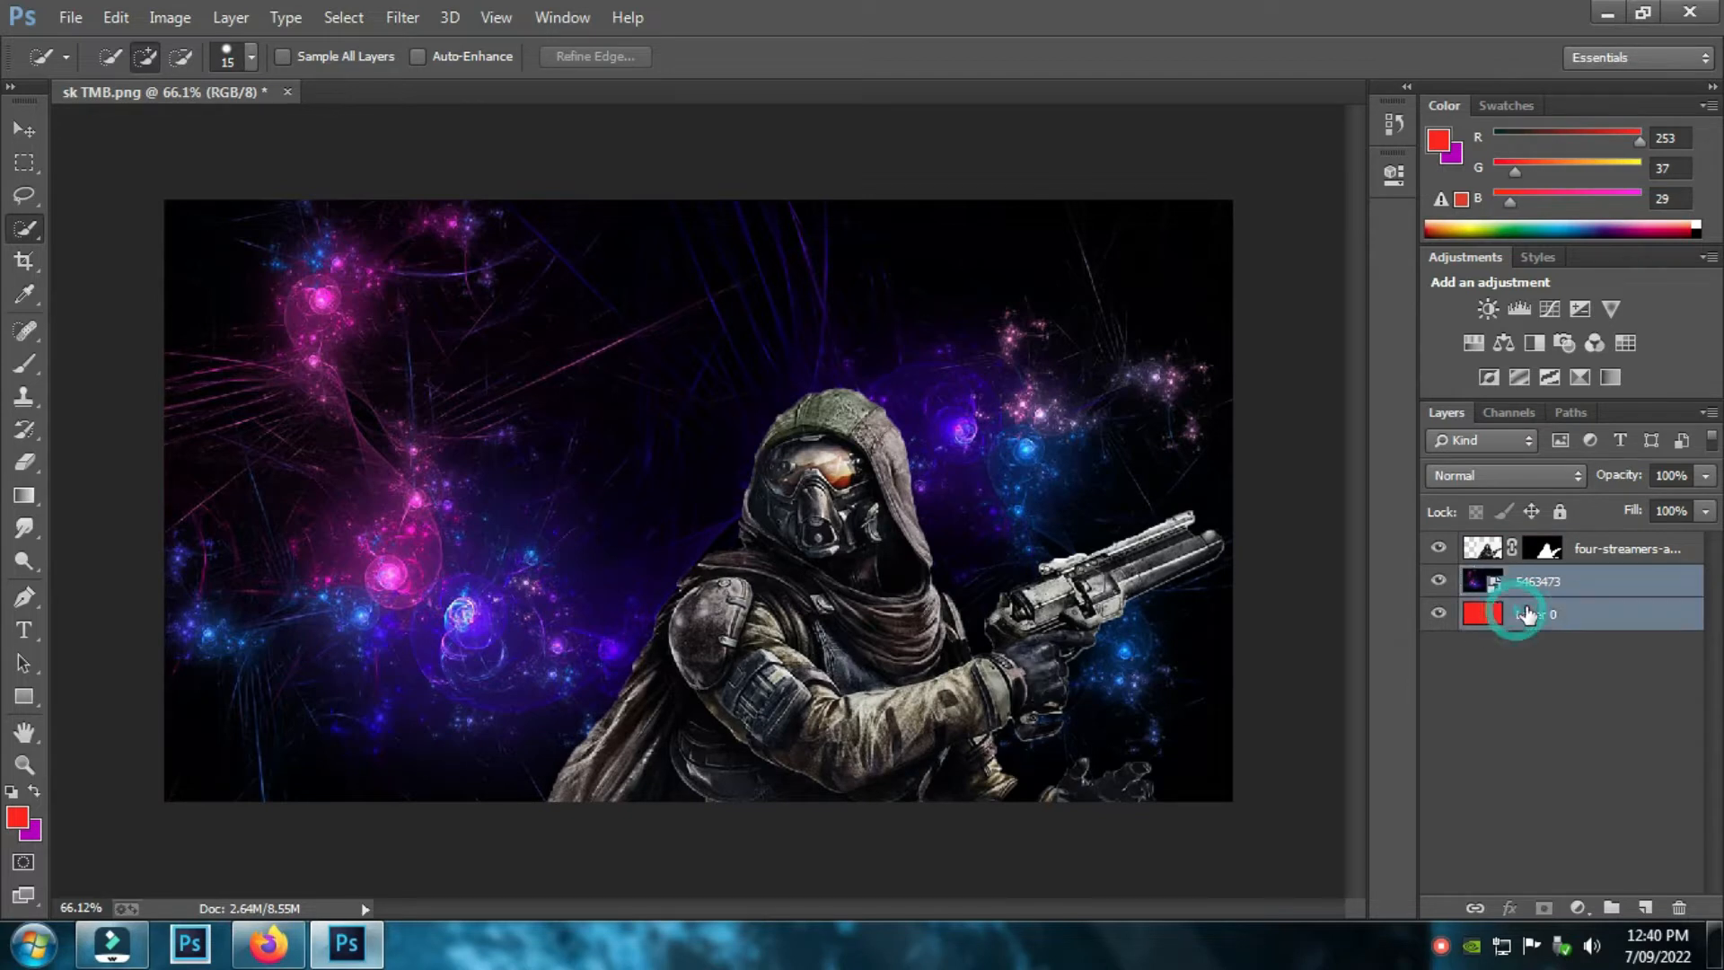
{"action": "right_click", "coordinate": [1527, 615]}
{"action": "left_click", "coordinate": [1114, 723]}
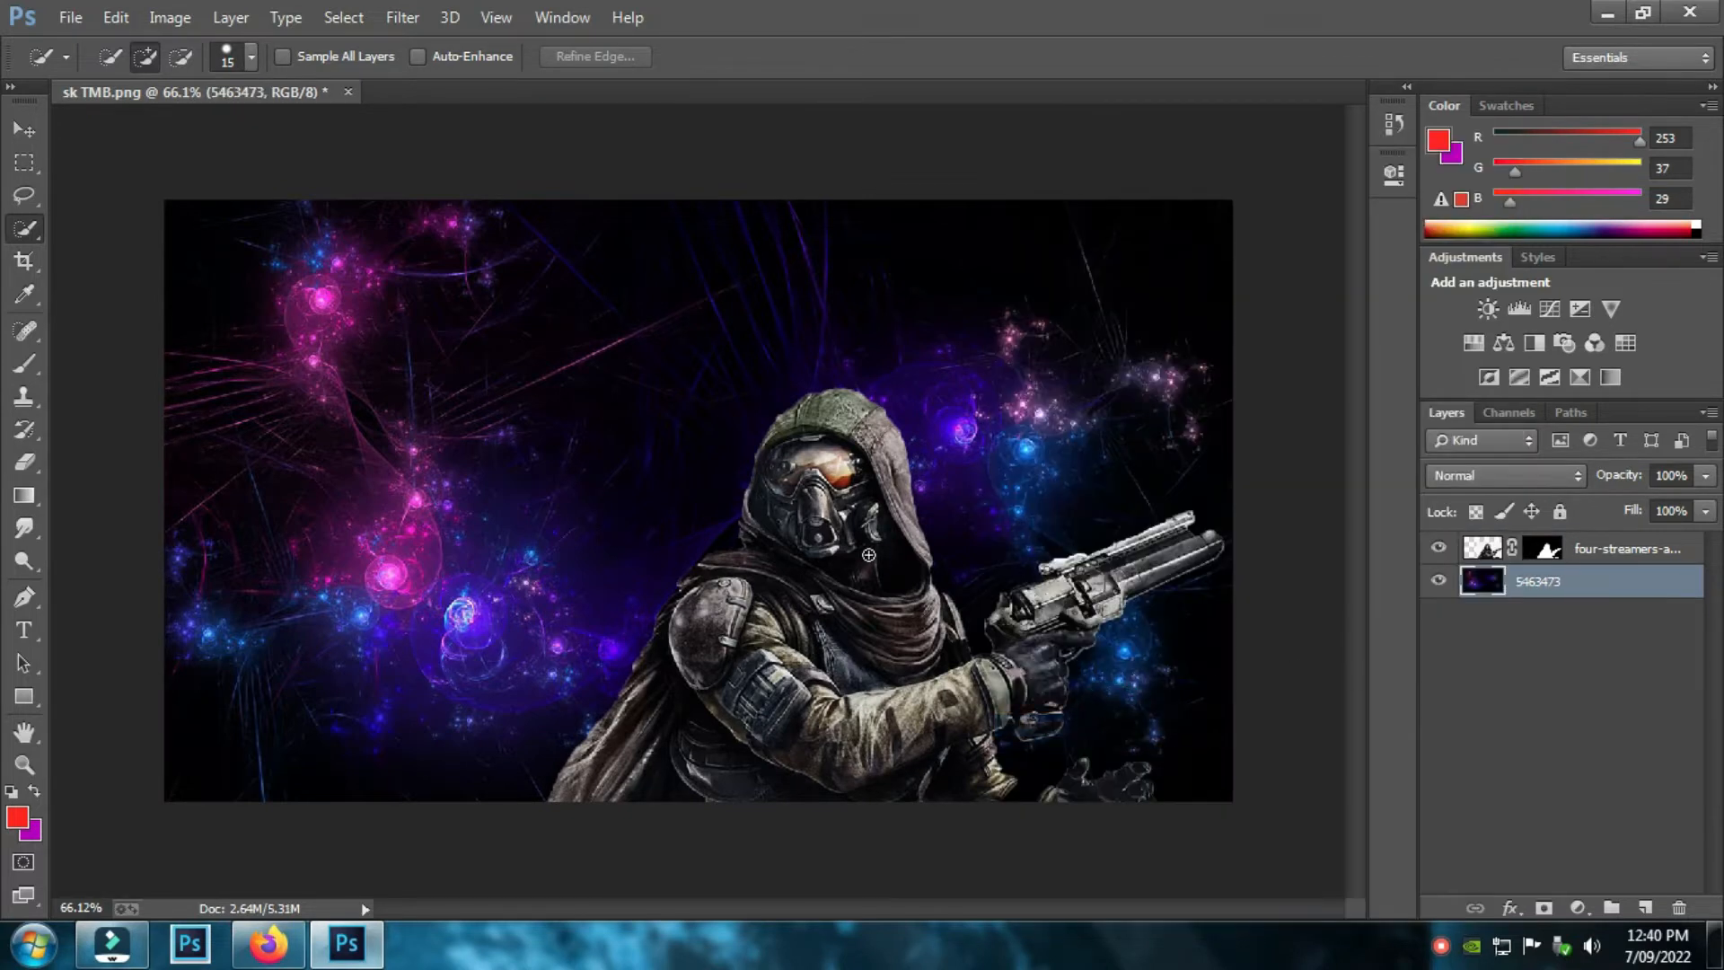
- Apply a Tilt-Shift blur to the wallpaper layer, with the focus area moved below the image's lower edge
{"action": "scroll", "coordinate": [856, 547], "scroll_direction": "down", "scroll_amount": 1}
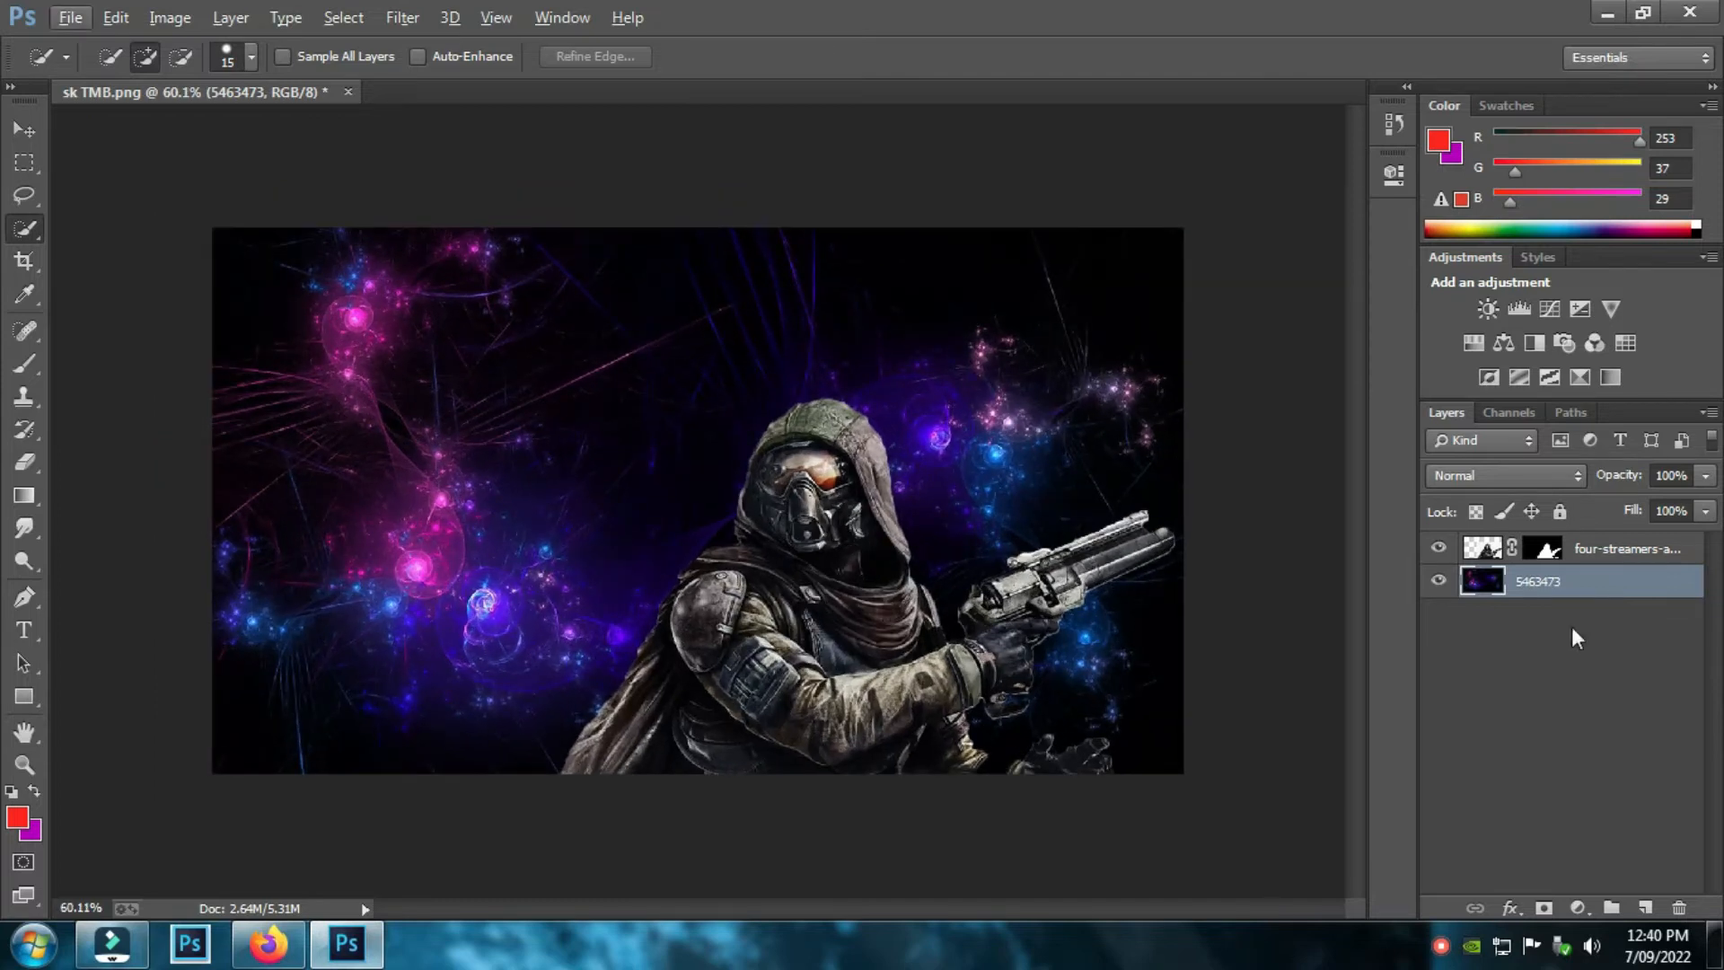
{"action": "left_click", "coordinate": [402, 17]}
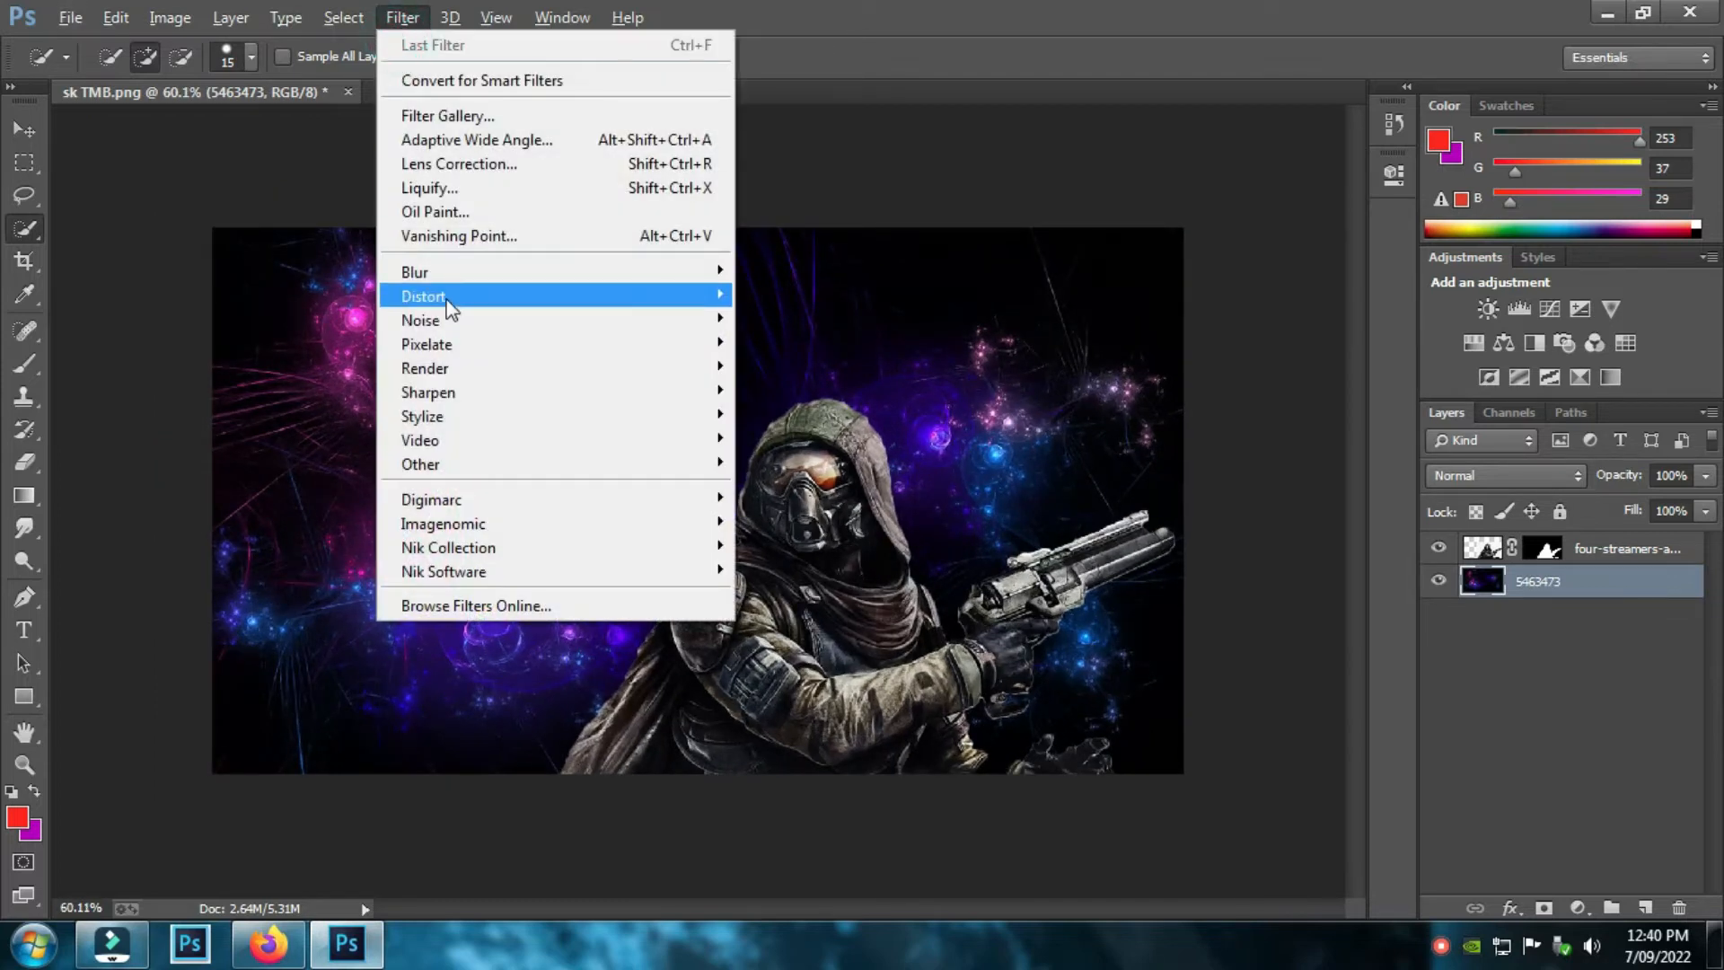
{"action": "mouse_move", "coordinate": [449, 271]}
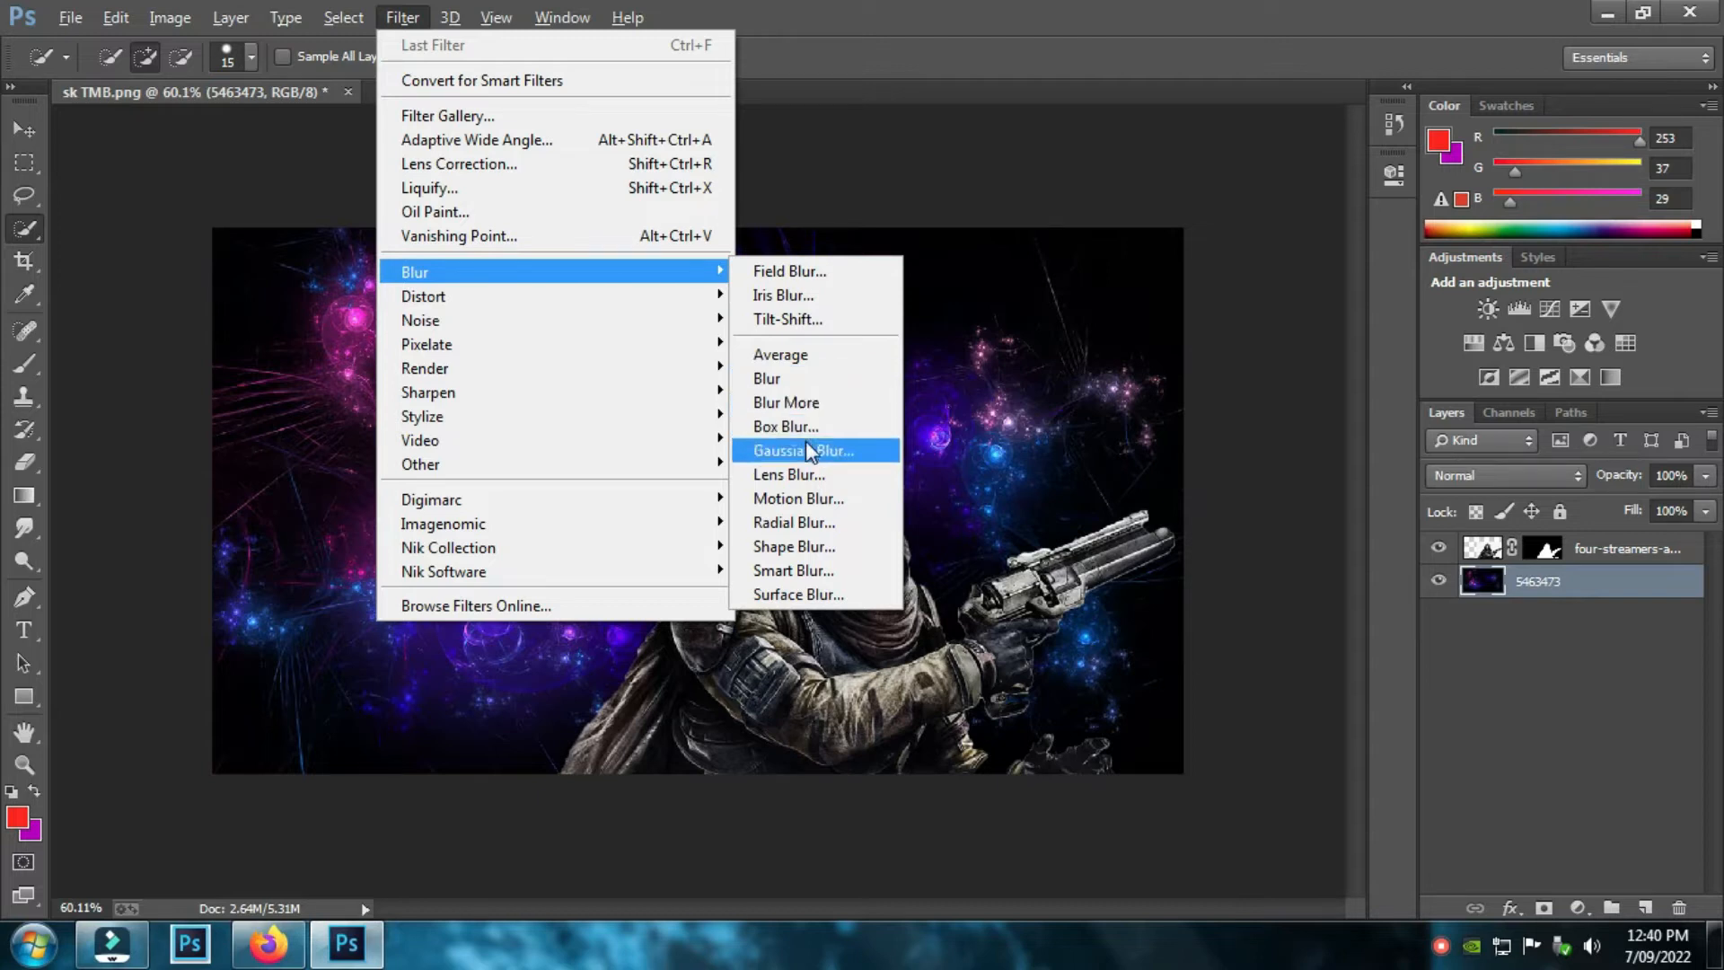
{"action": "left_click", "coordinate": [790, 319]}
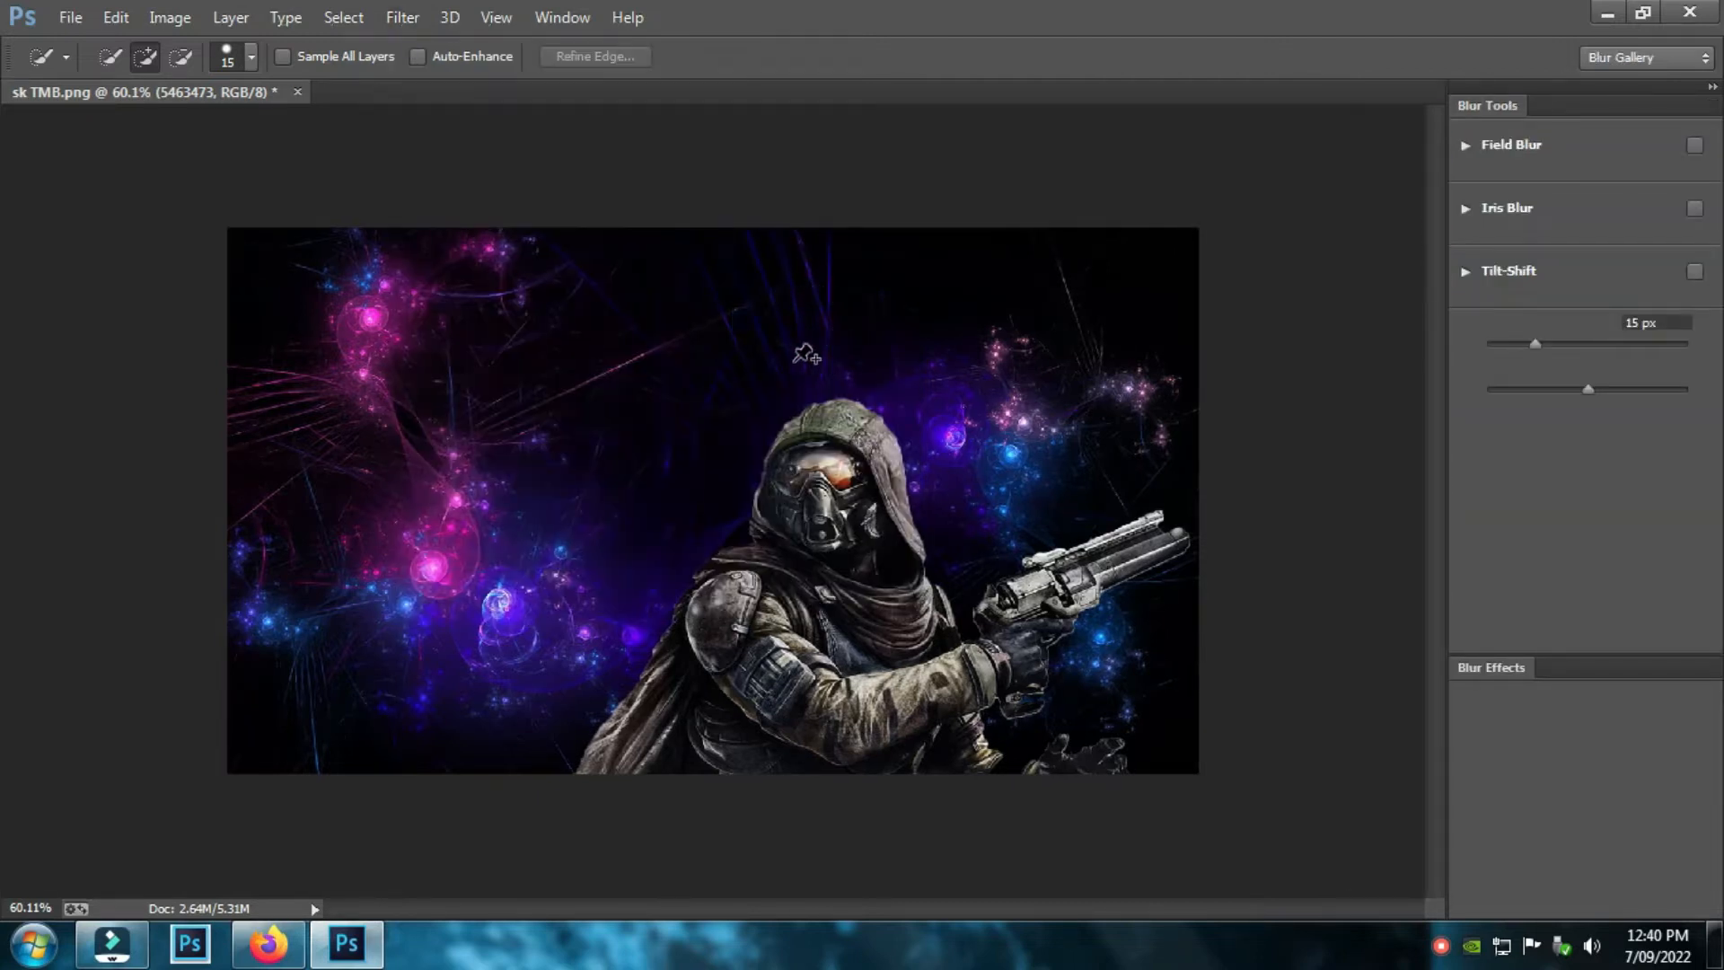
{"action": "left_click_drag", "start_coordinate": [712, 500], "coordinate": [718, 898]}
{"action": "left_click", "coordinate": [875, 56]}
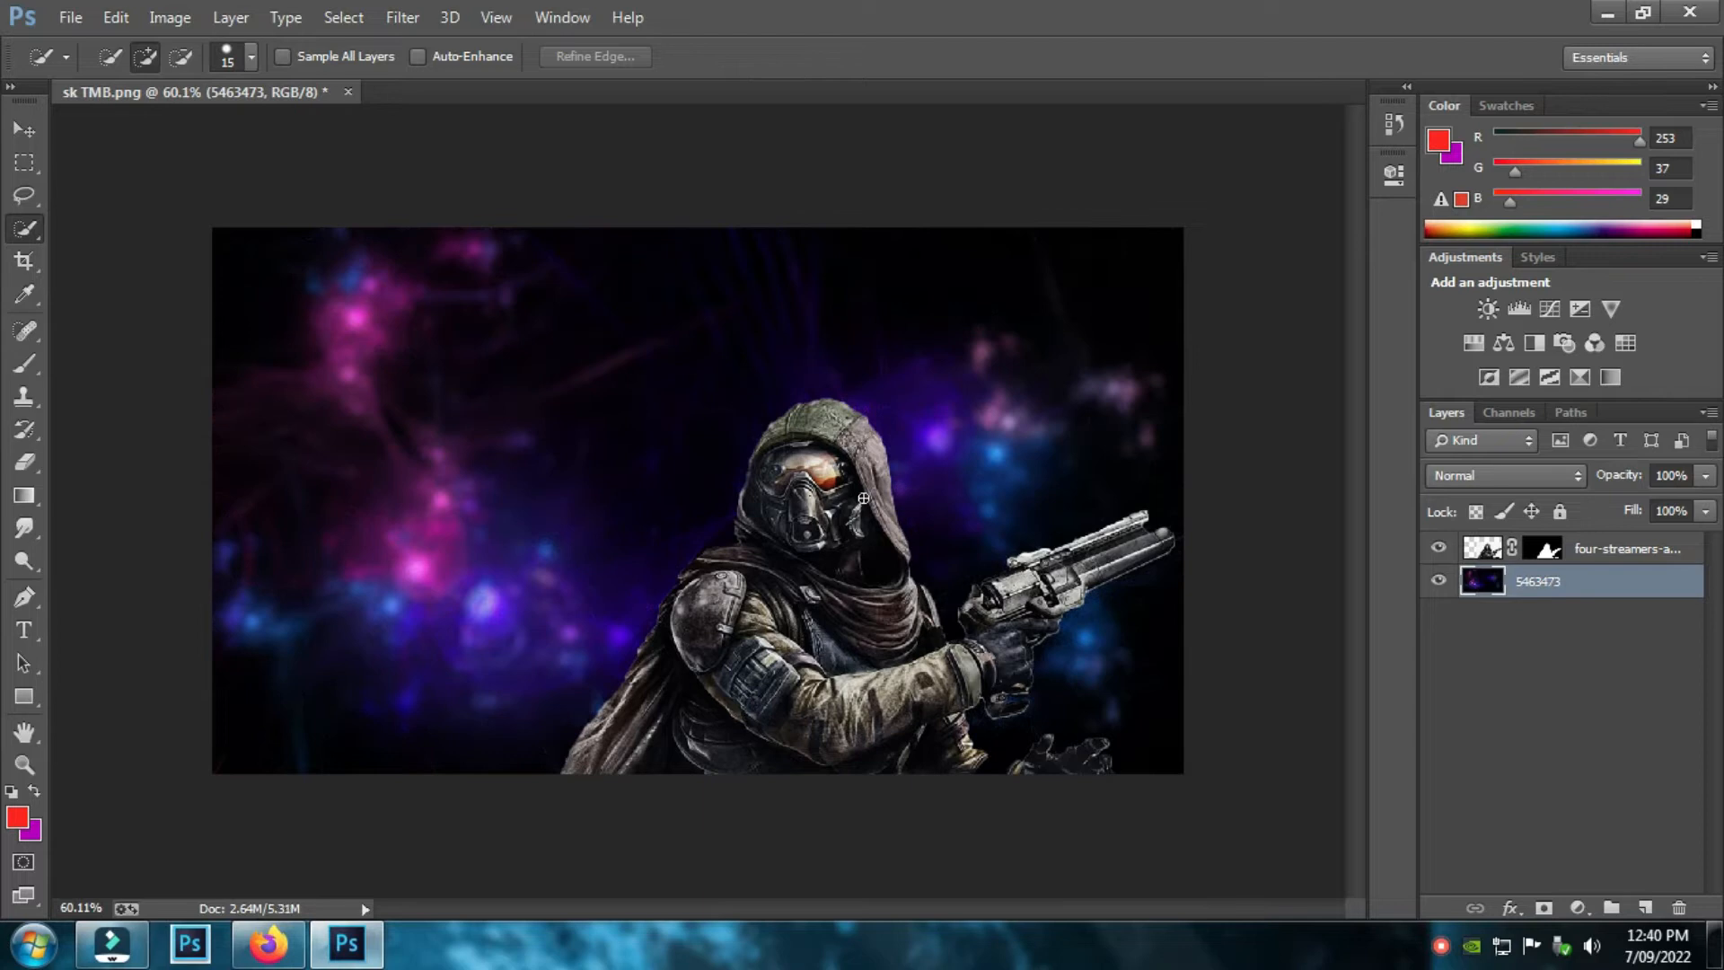
{"action": "scroll", "coordinate": [855, 479], "scroll_direction": "up", "scroll_amount": 1}
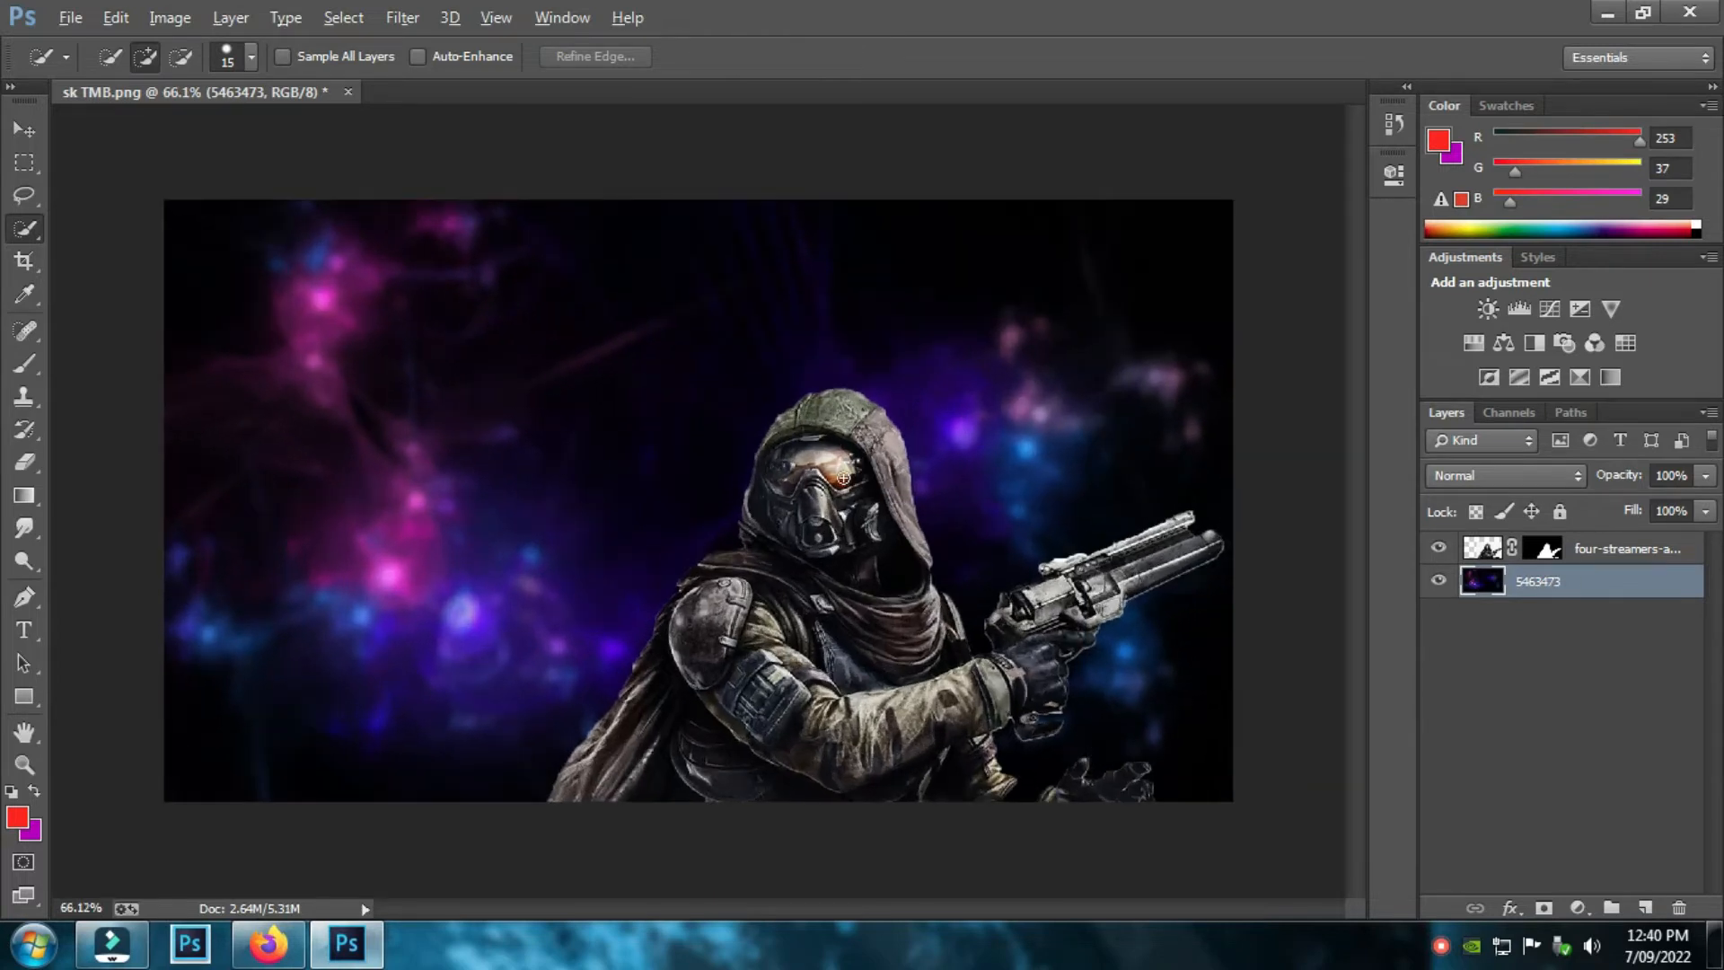
{"action": "scroll", "coordinate": [843, 477], "scroll_direction": "down", "scroll_amount": 1}
{"action": "scroll", "coordinate": [844, 477], "scroll_direction": "up", "scroll_amount": 1}
{"action": "scroll", "coordinate": [871, 458], "scroll_direction": "down", "scroll_amount": 1}
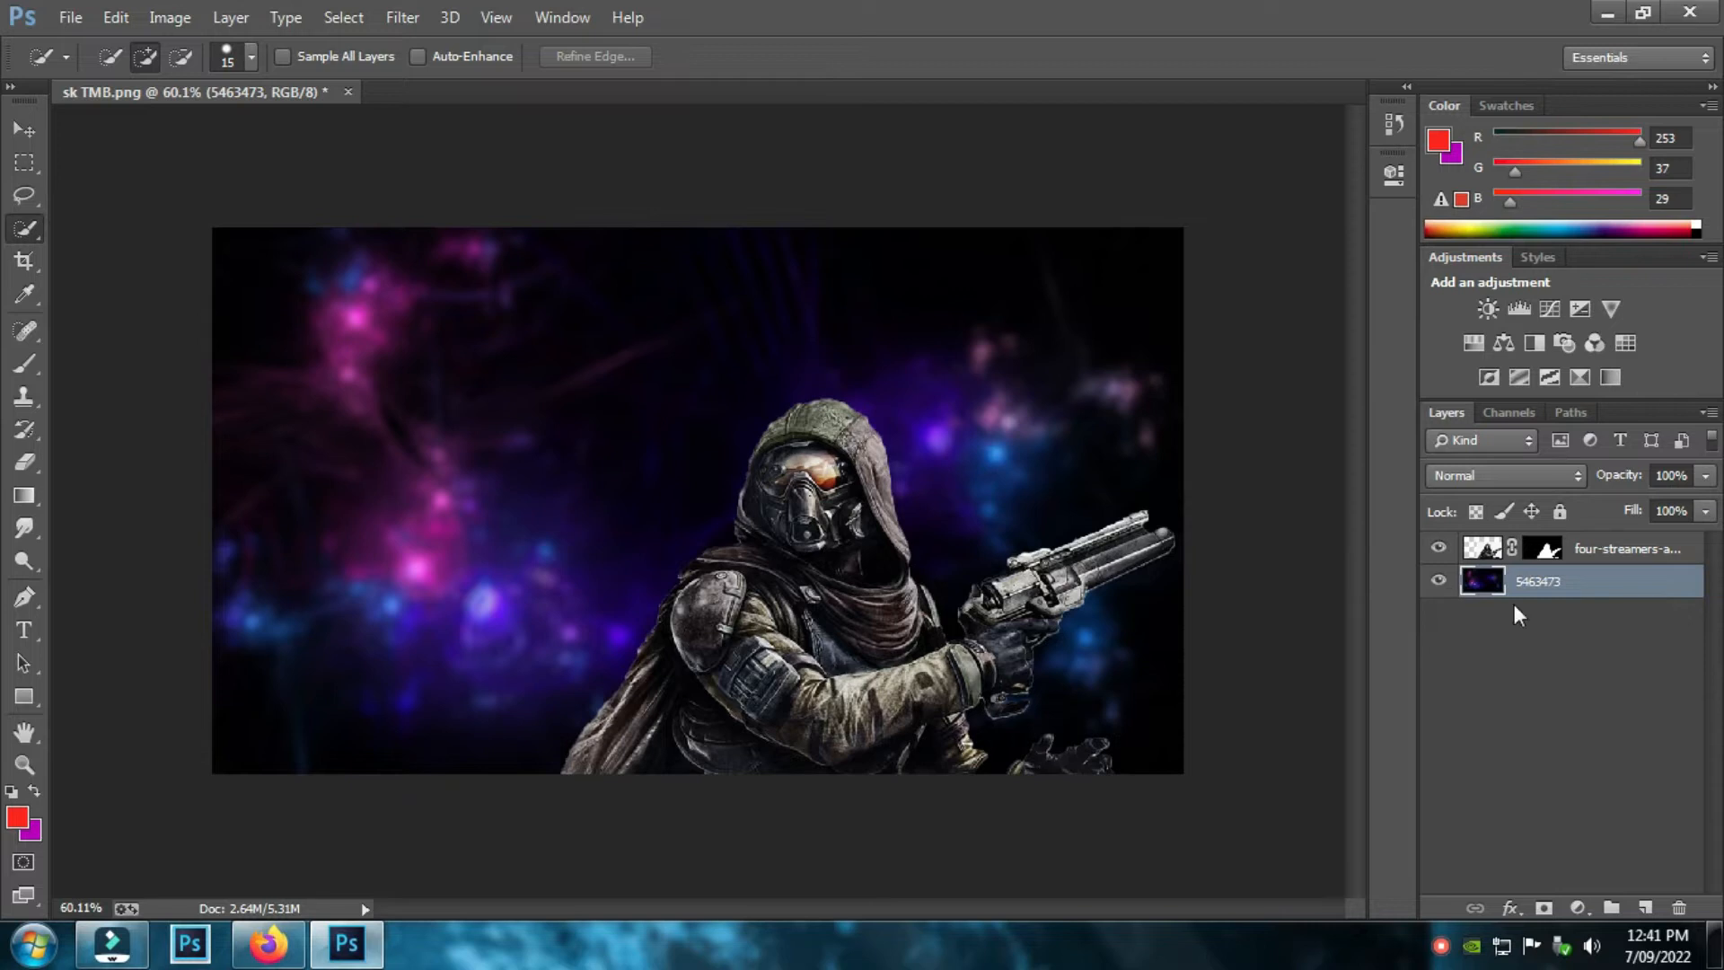
- Give the character layer an Outer Glow with size 250 px and the purple #4e29b4 sampled from the background
{"action": "left_click", "coordinate": [1662, 549]}
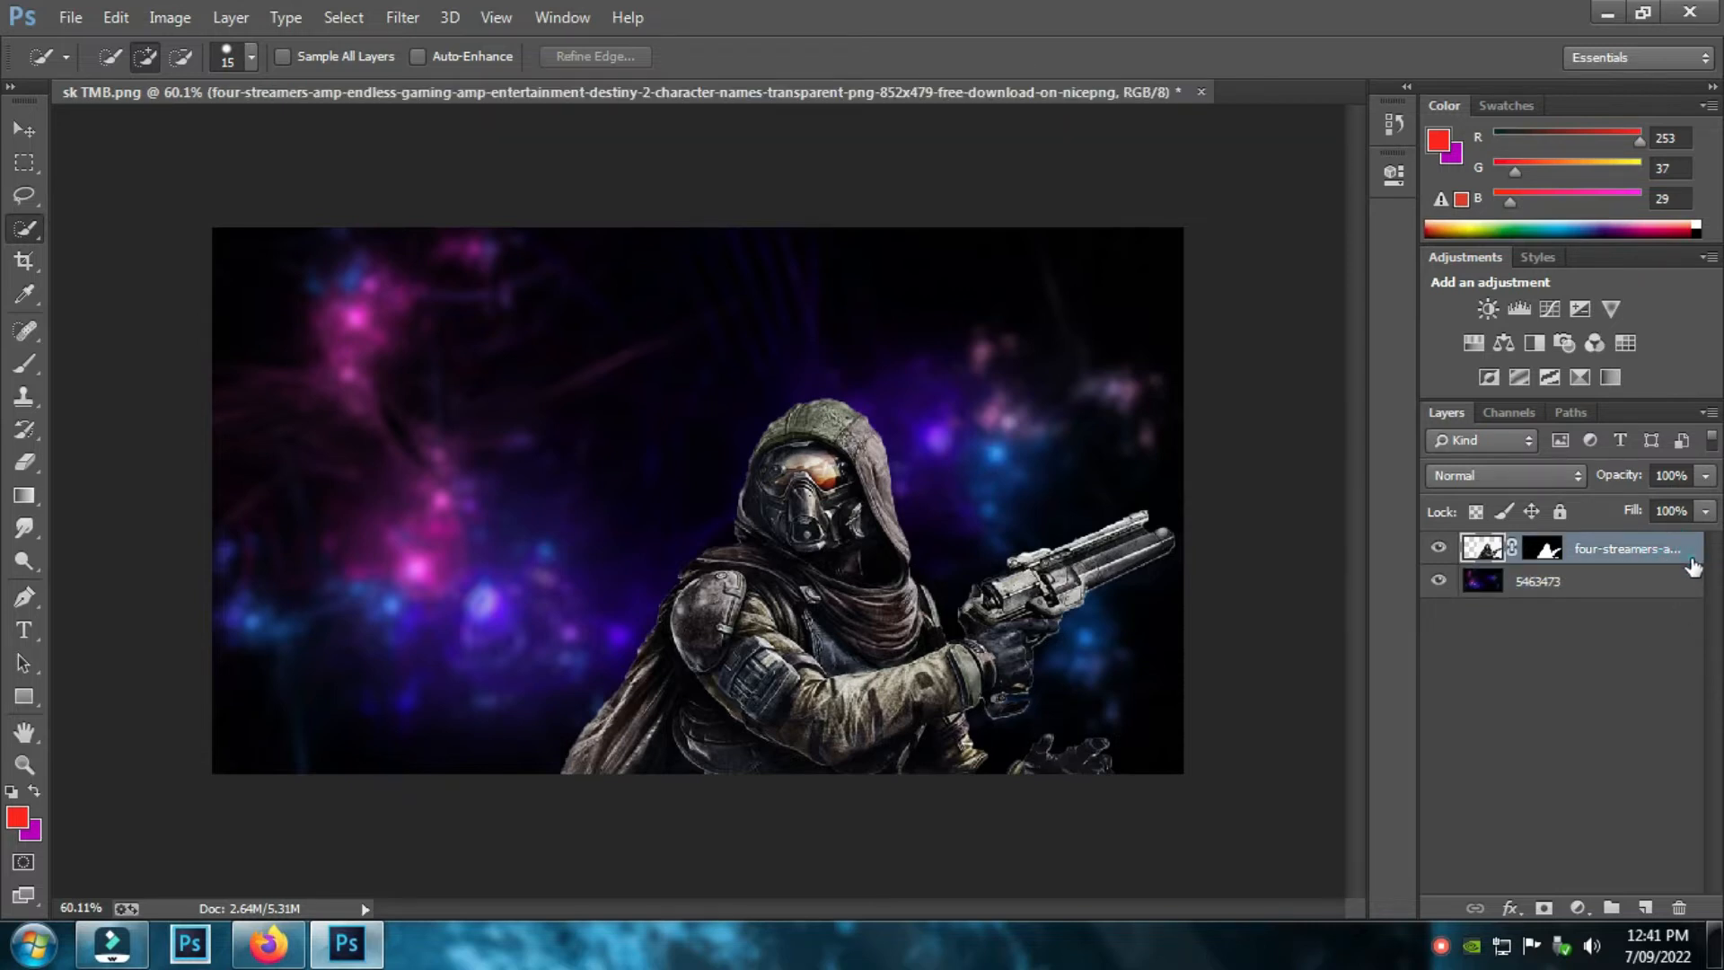
{"action": "double_click", "coordinate": [1693, 566]}
{"action": "left_click_drag", "start_coordinate": [1294, 401], "coordinate": [1422, 211]}
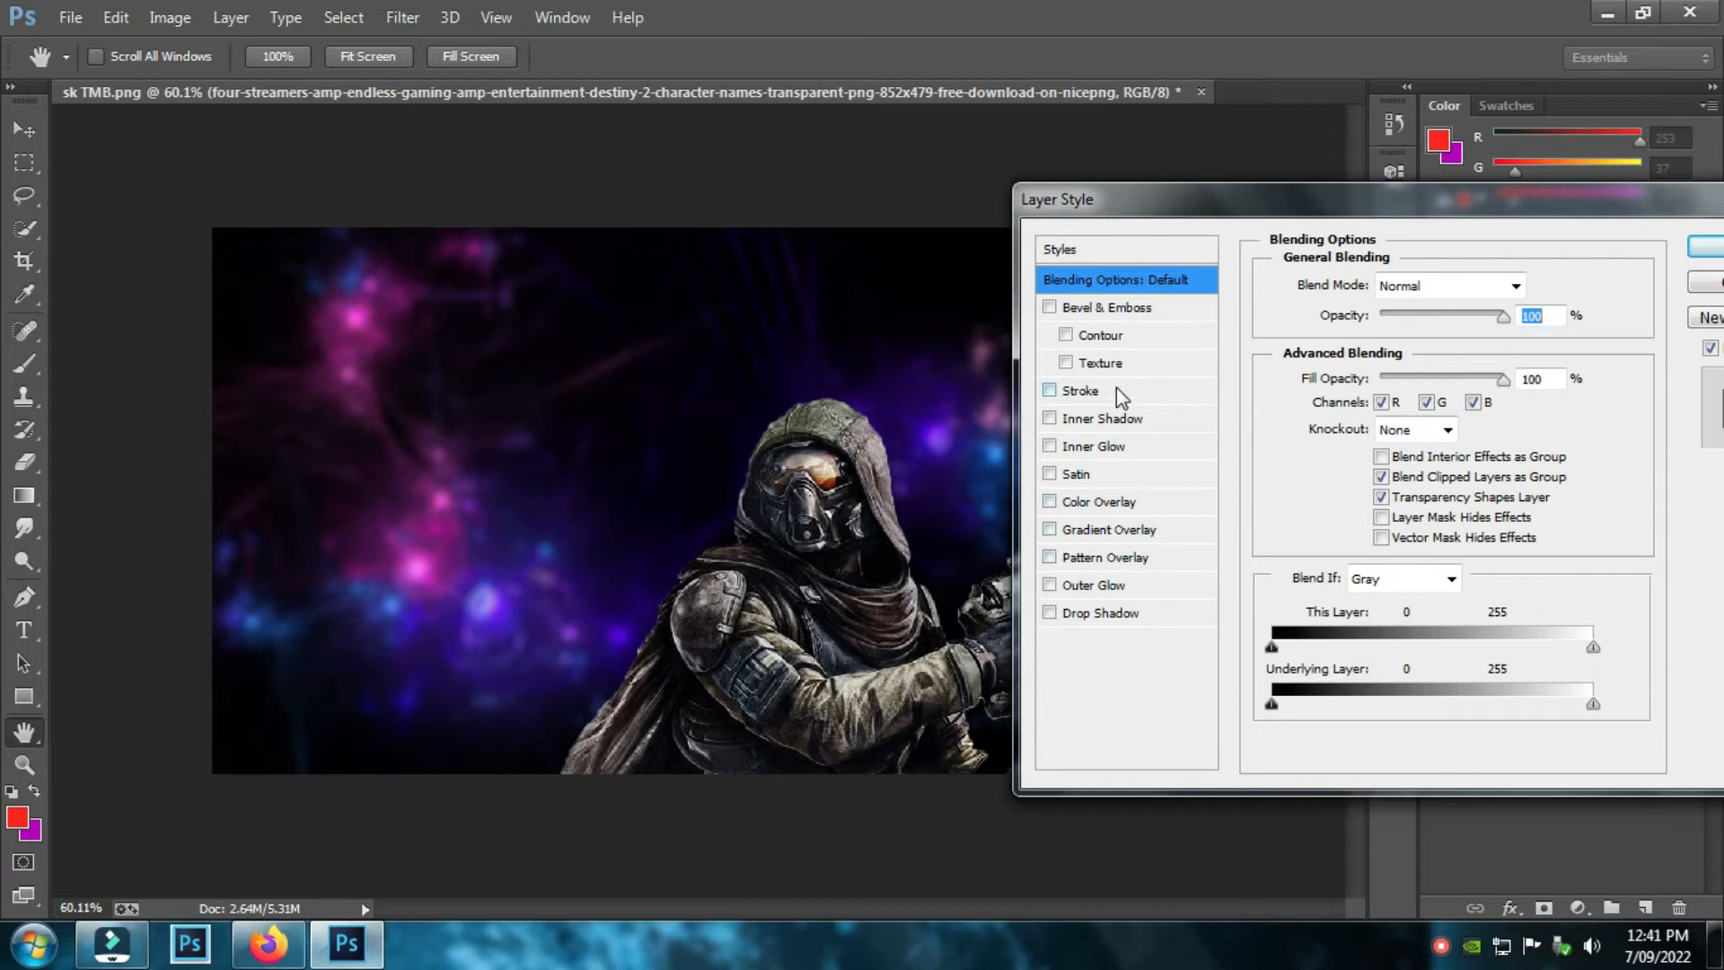
{"action": "left_click", "coordinate": [1090, 584]}
{"action": "left_click_drag", "start_coordinate": [1368, 505], "coordinate": [1552, 495]}
{"action": "left_click", "coordinate": [1329, 375]}
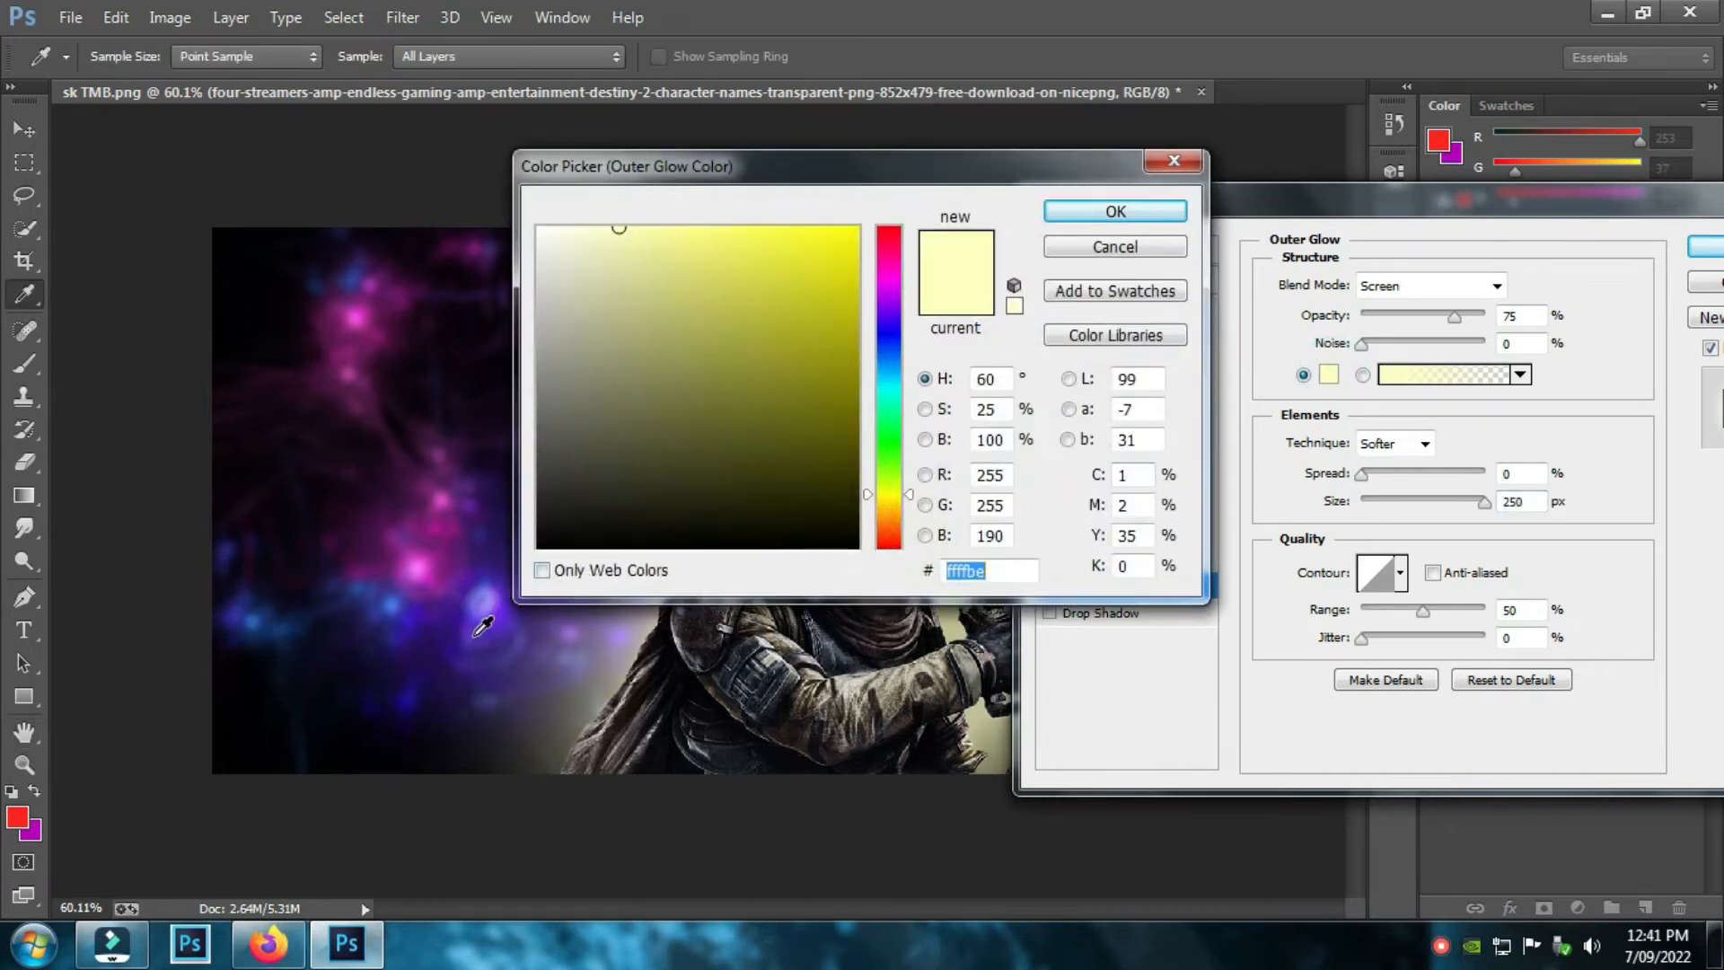
{"action": "left_click", "coordinate": [483, 626]}
{"action": "left_click", "coordinate": [1137, 212]}
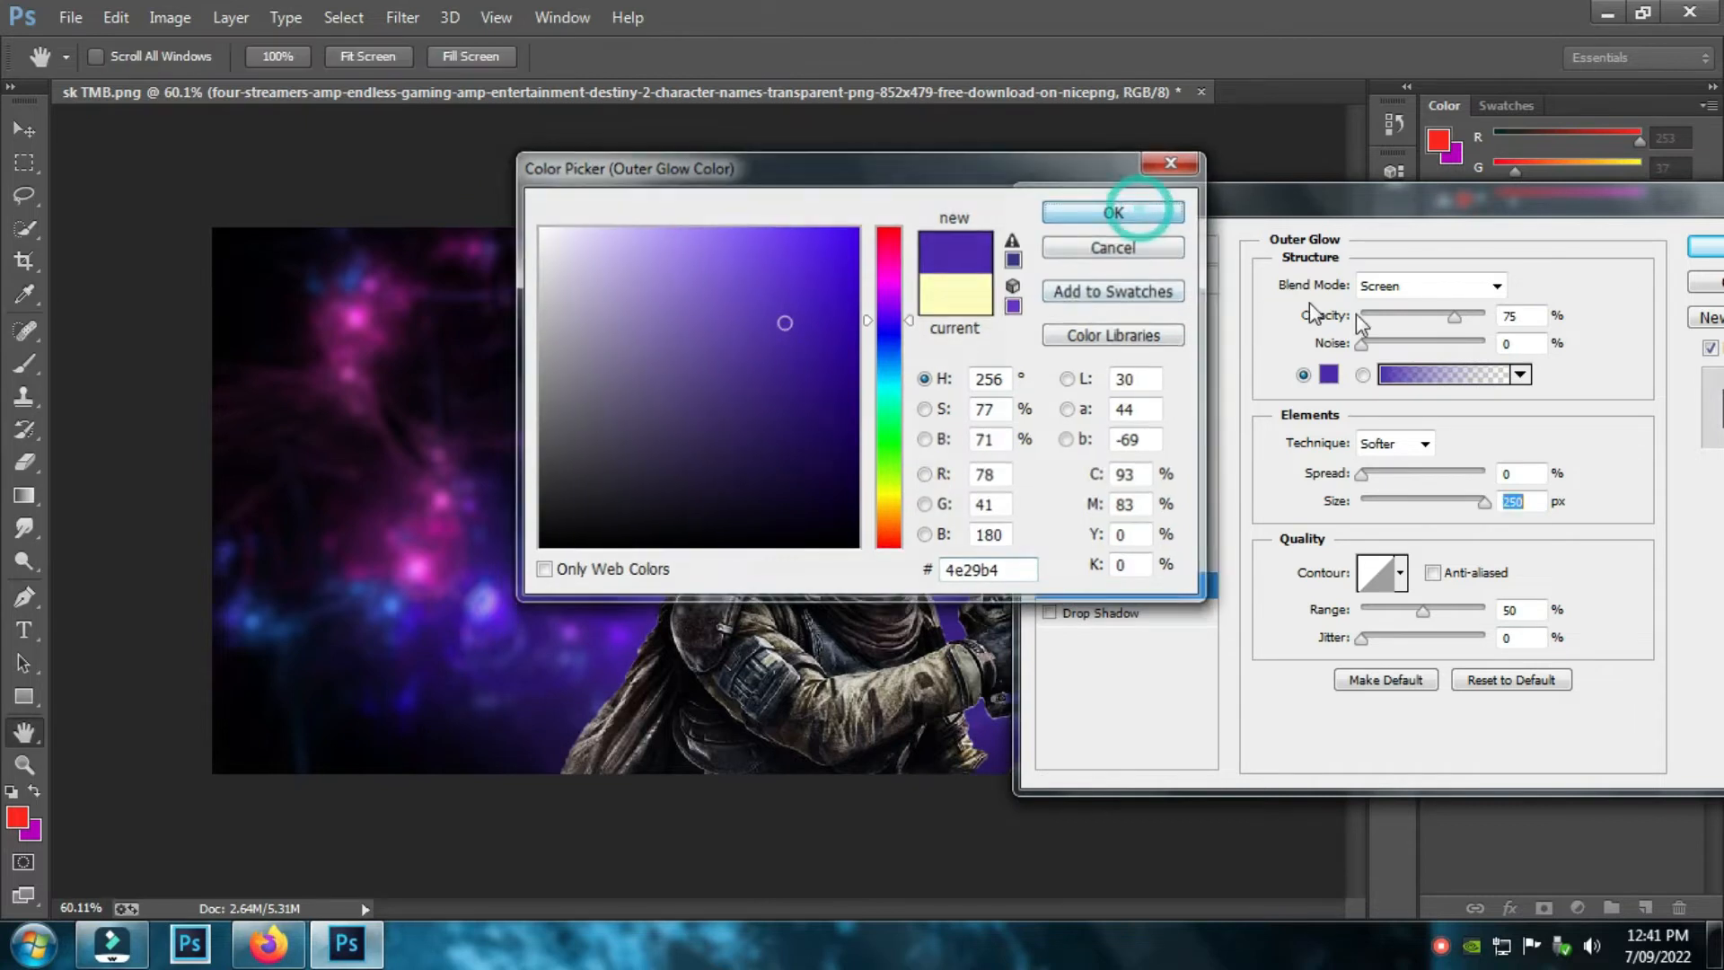
- Accept the character's Outer Glow and add a new empty layer above the character layer
{"action": "left_click", "coordinate": [1711, 248]}
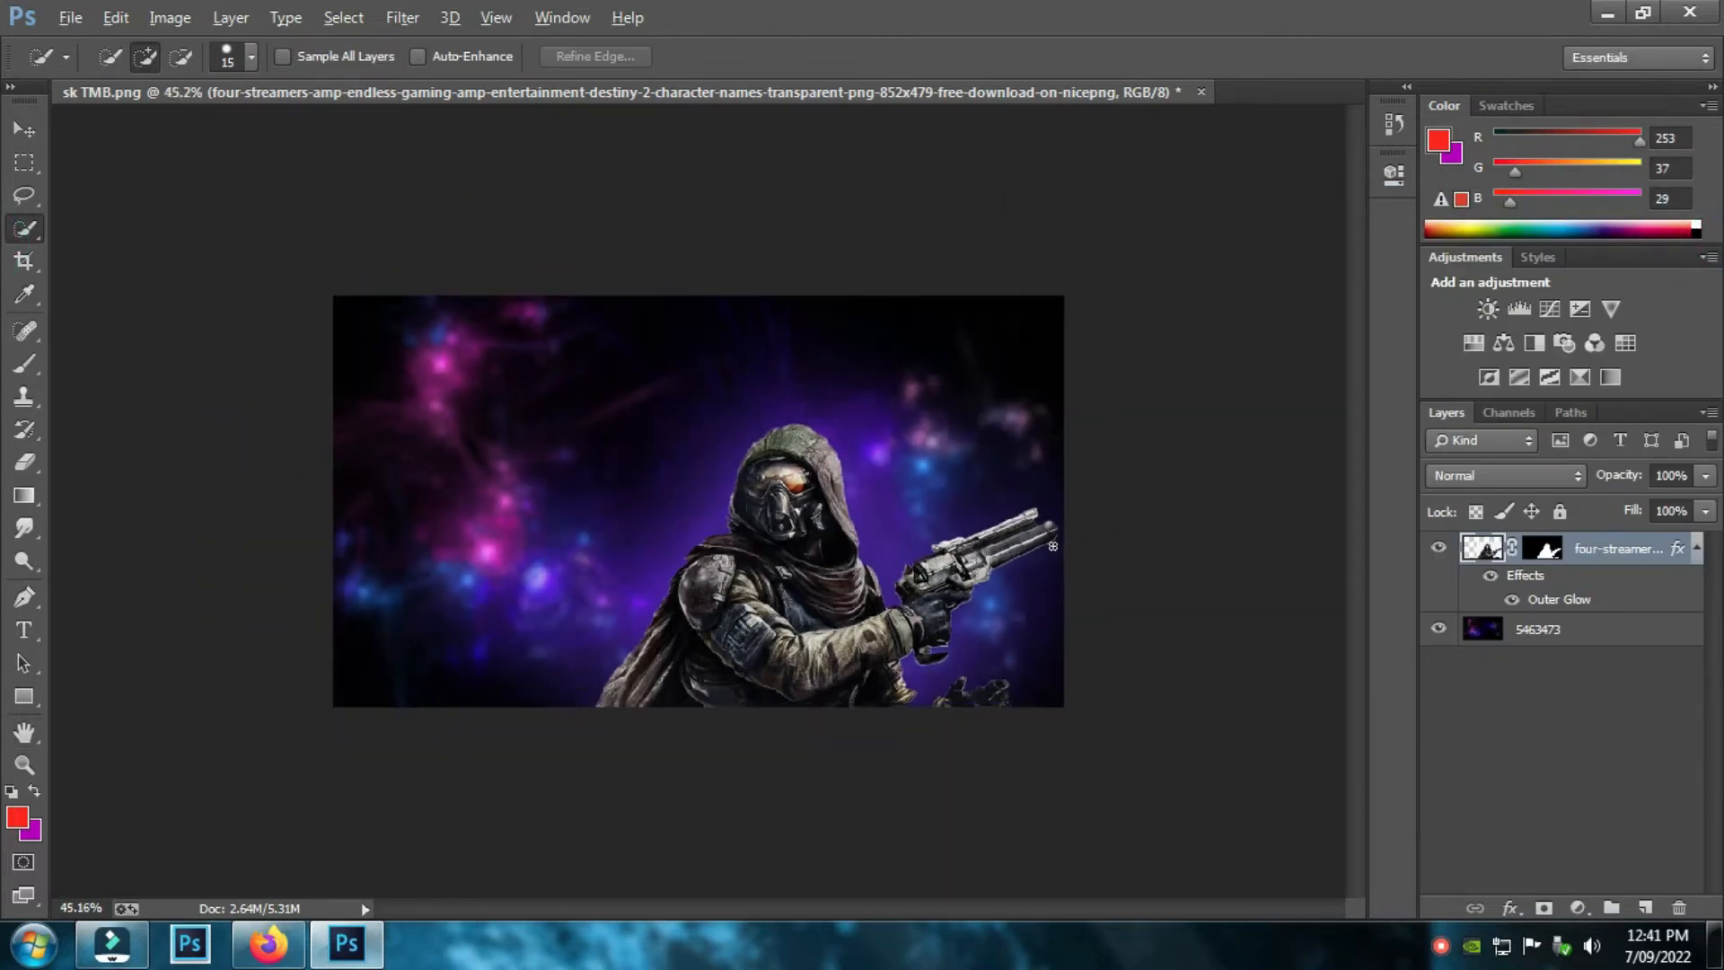
{"action": "key", "text": "alt"}
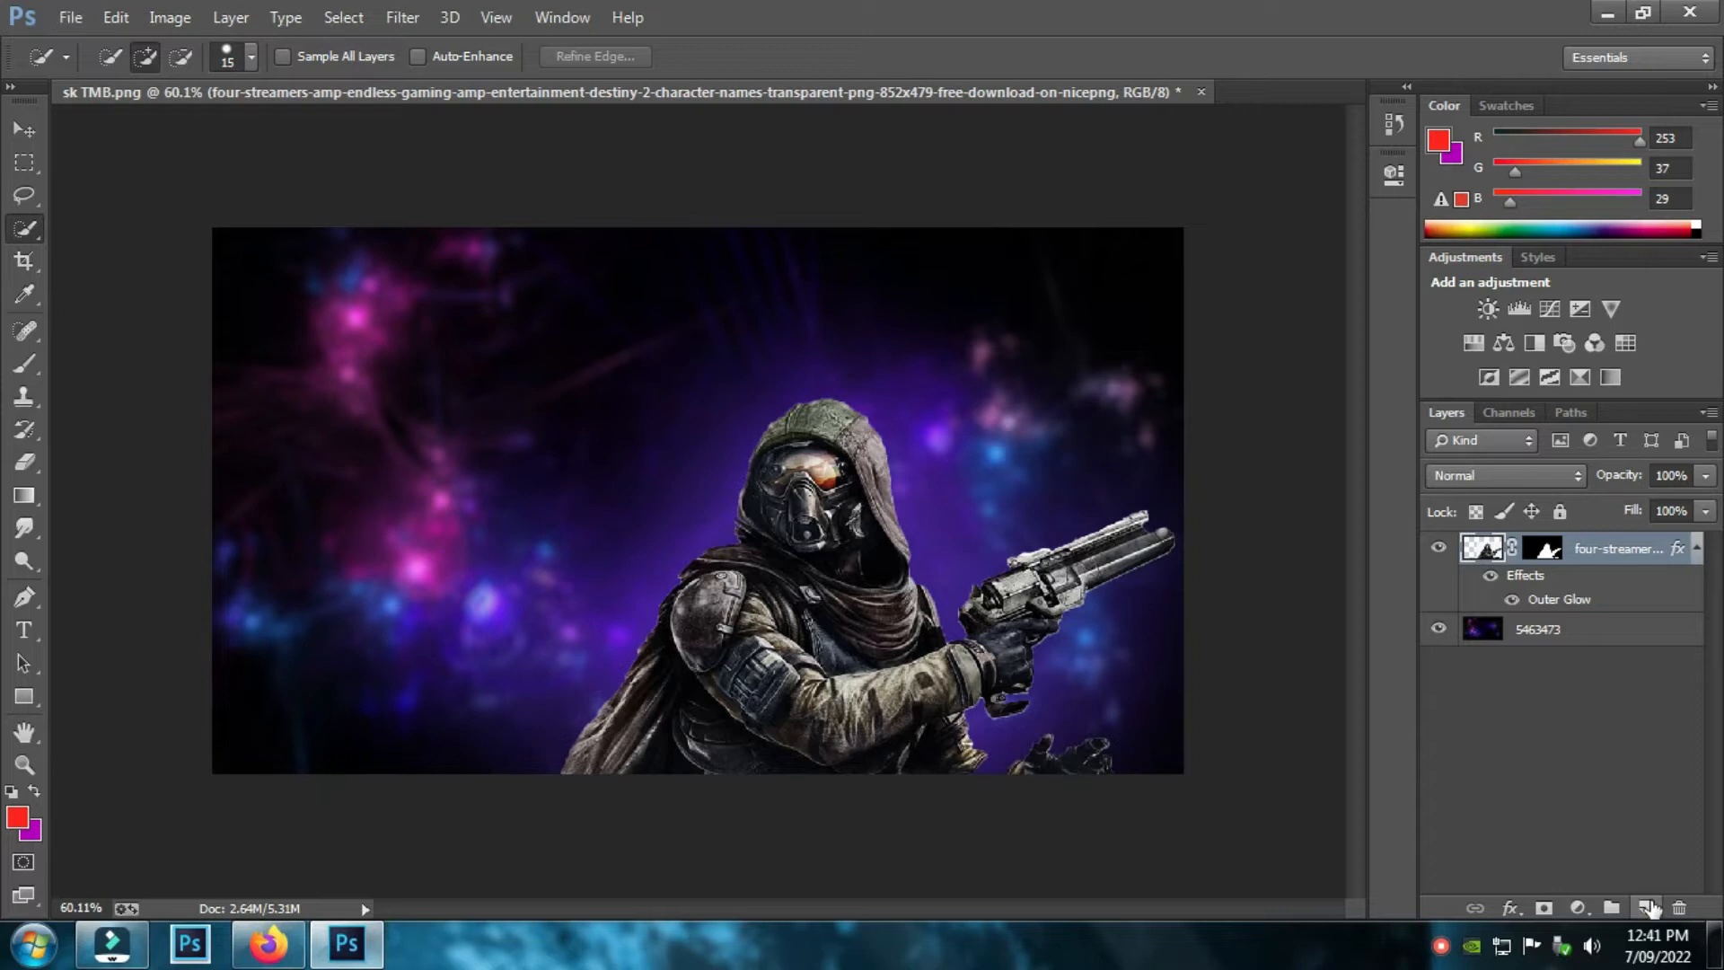
{"action": "key", "text": "ctrl+shift+alt+n"}
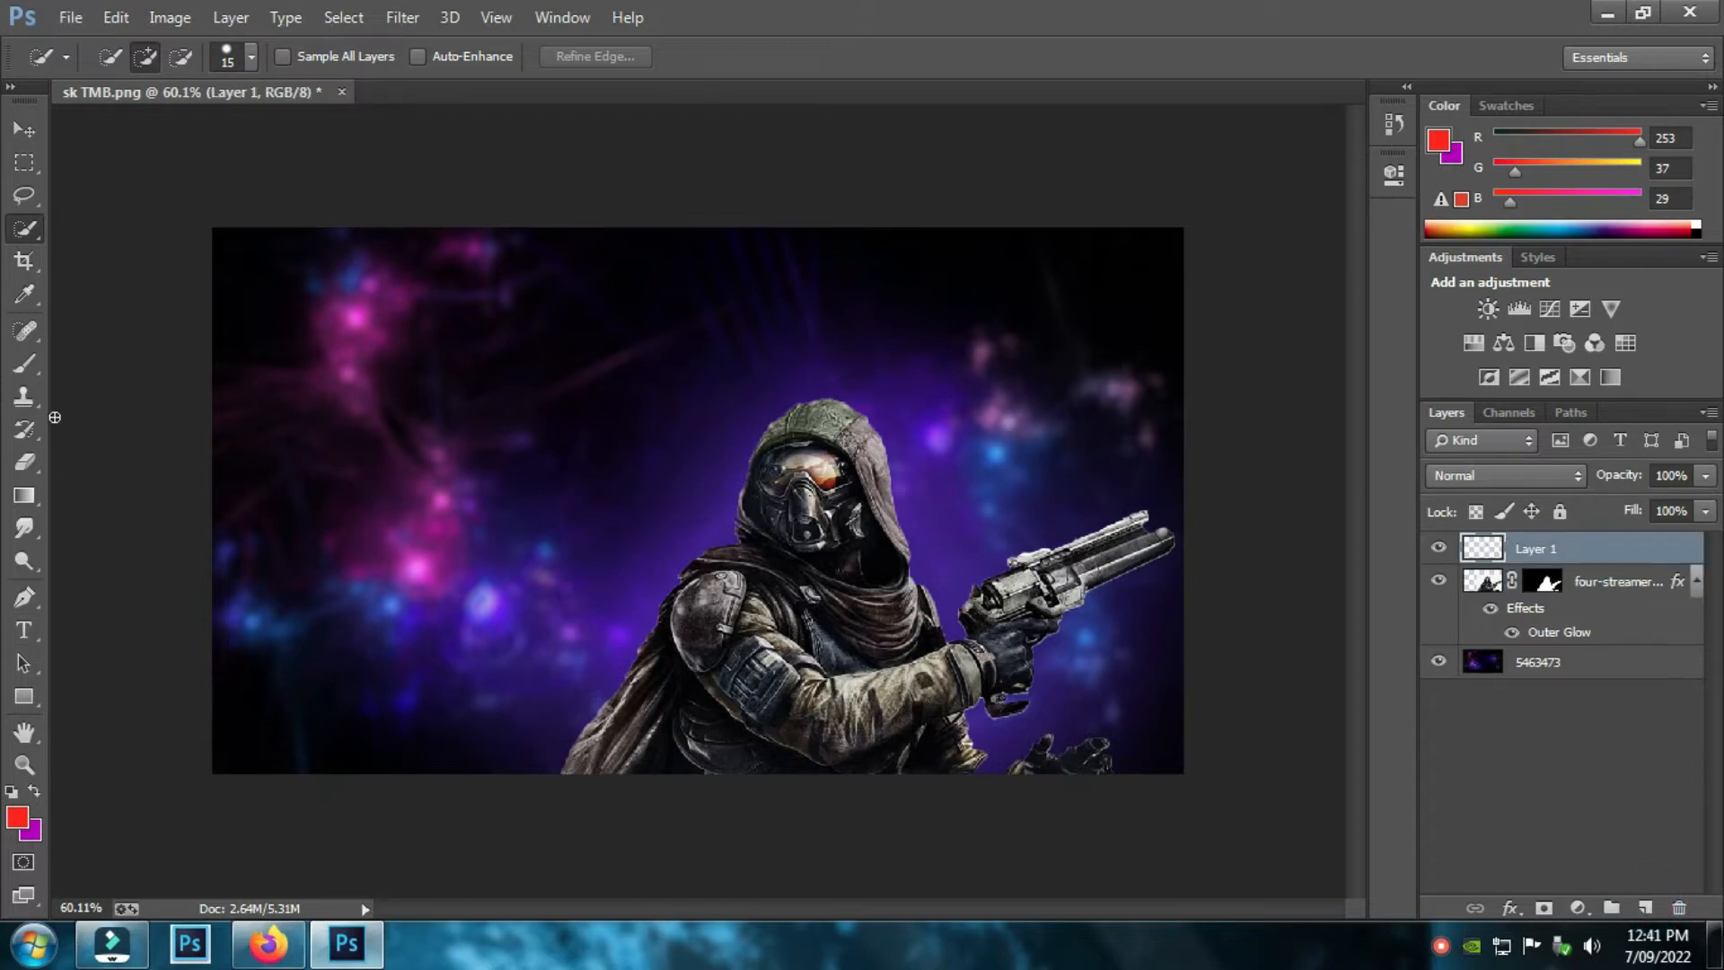
- Paint a soft haze along the image's lower edge with a 500 px brush in dark purple (RGB 43, 25, 114) sampled from the background
{"action": "left_click", "coordinate": [26, 363]}
{"action": "key", "text": "alt"}
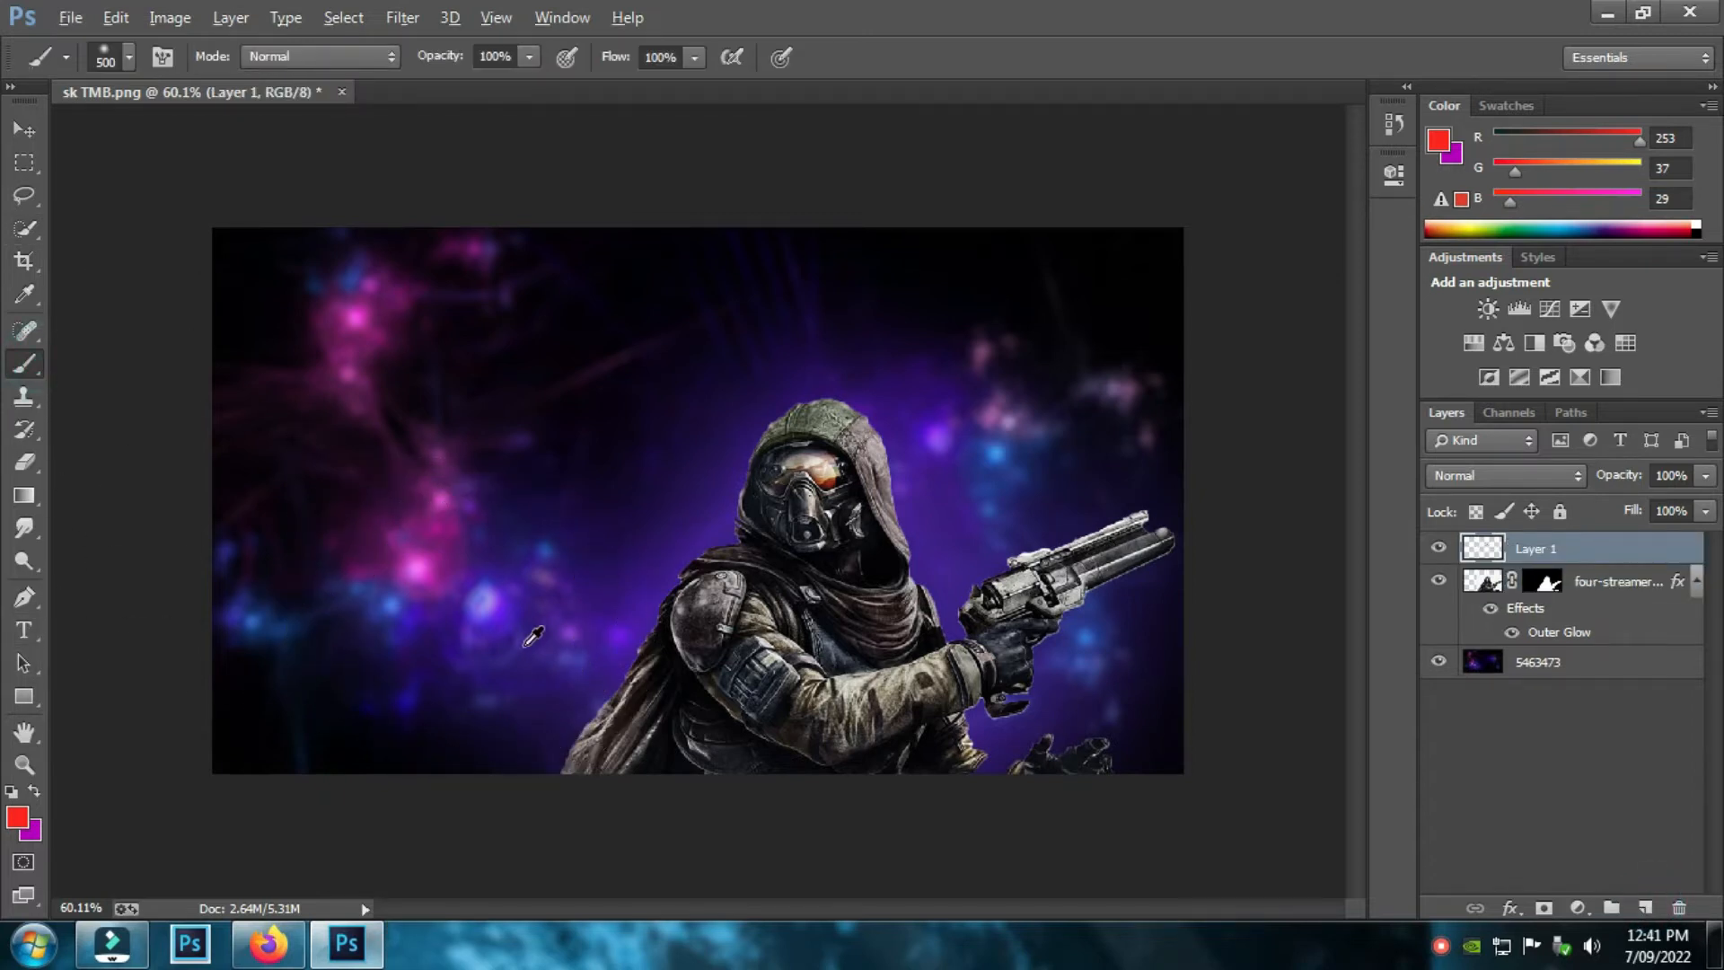
{"action": "left_click", "coordinate": [530, 669], "text": "alt"}
{"action": "left_click", "coordinate": [139, 747]}
{"action": "left_click_drag", "start_coordinate": [476, 819], "coordinate": [1405, 827]}
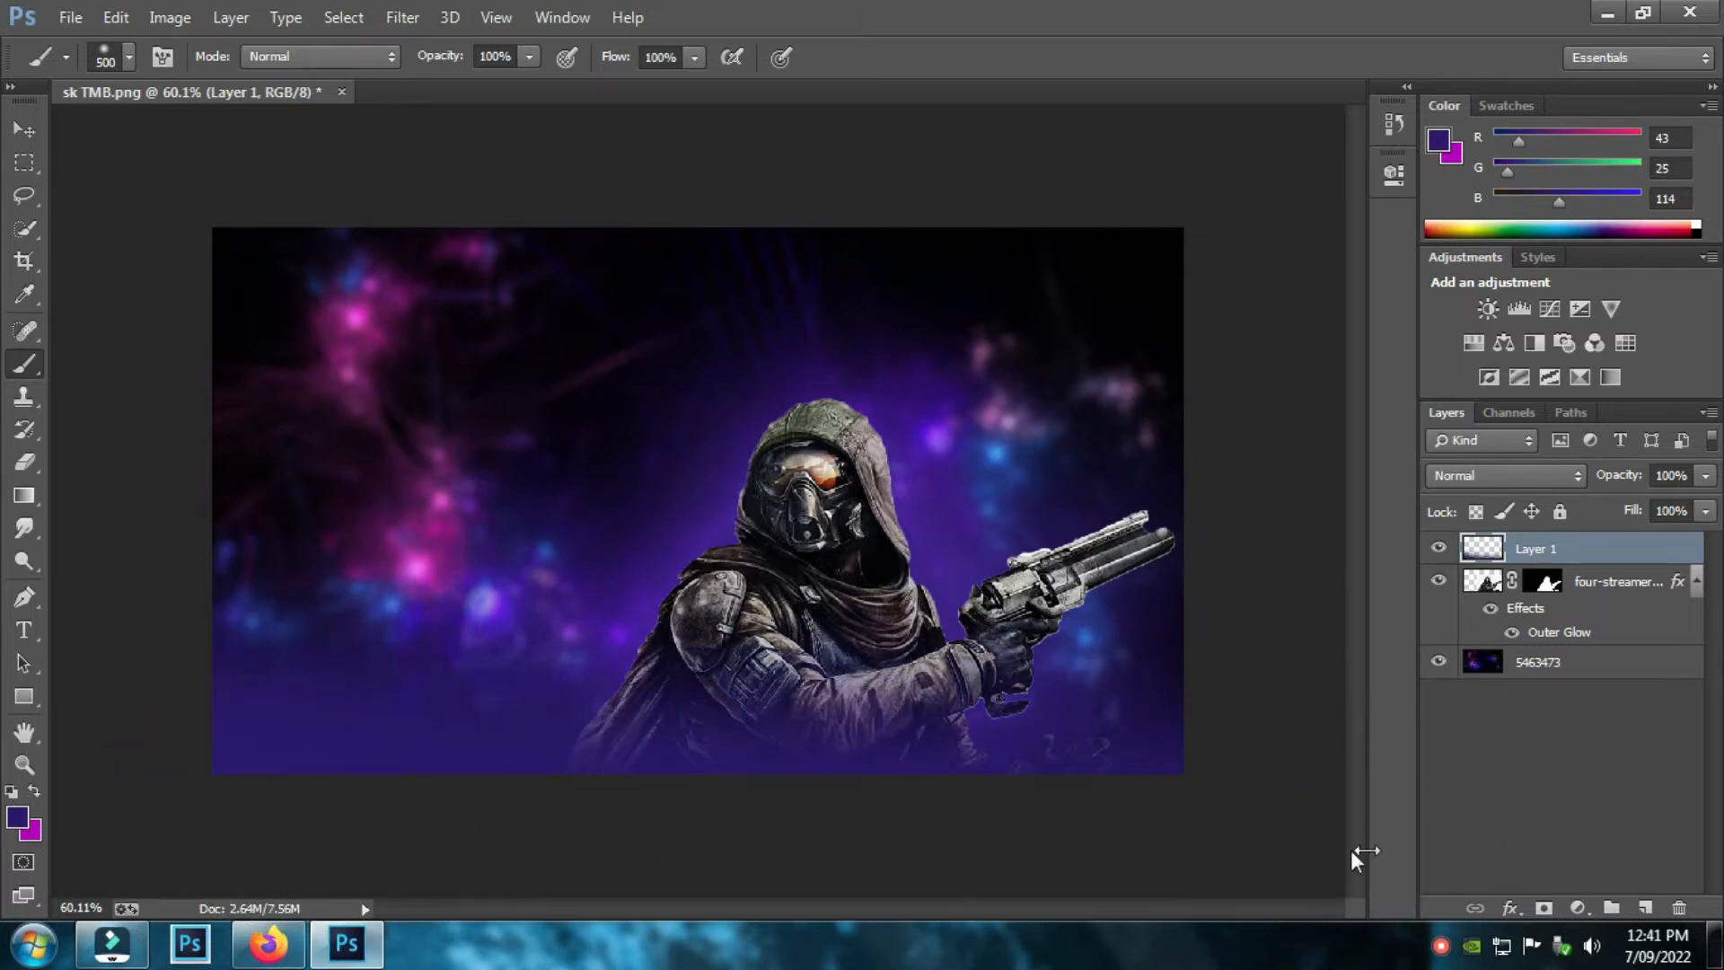
- Lower the opacity of the painted haze on Layer 1 to 93%
{"action": "left_click", "coordinate": [1706, 476]}
{"action": "left_click_drag", "start_coordinate": [1704, 512], "coordinate": [1698, 510]}
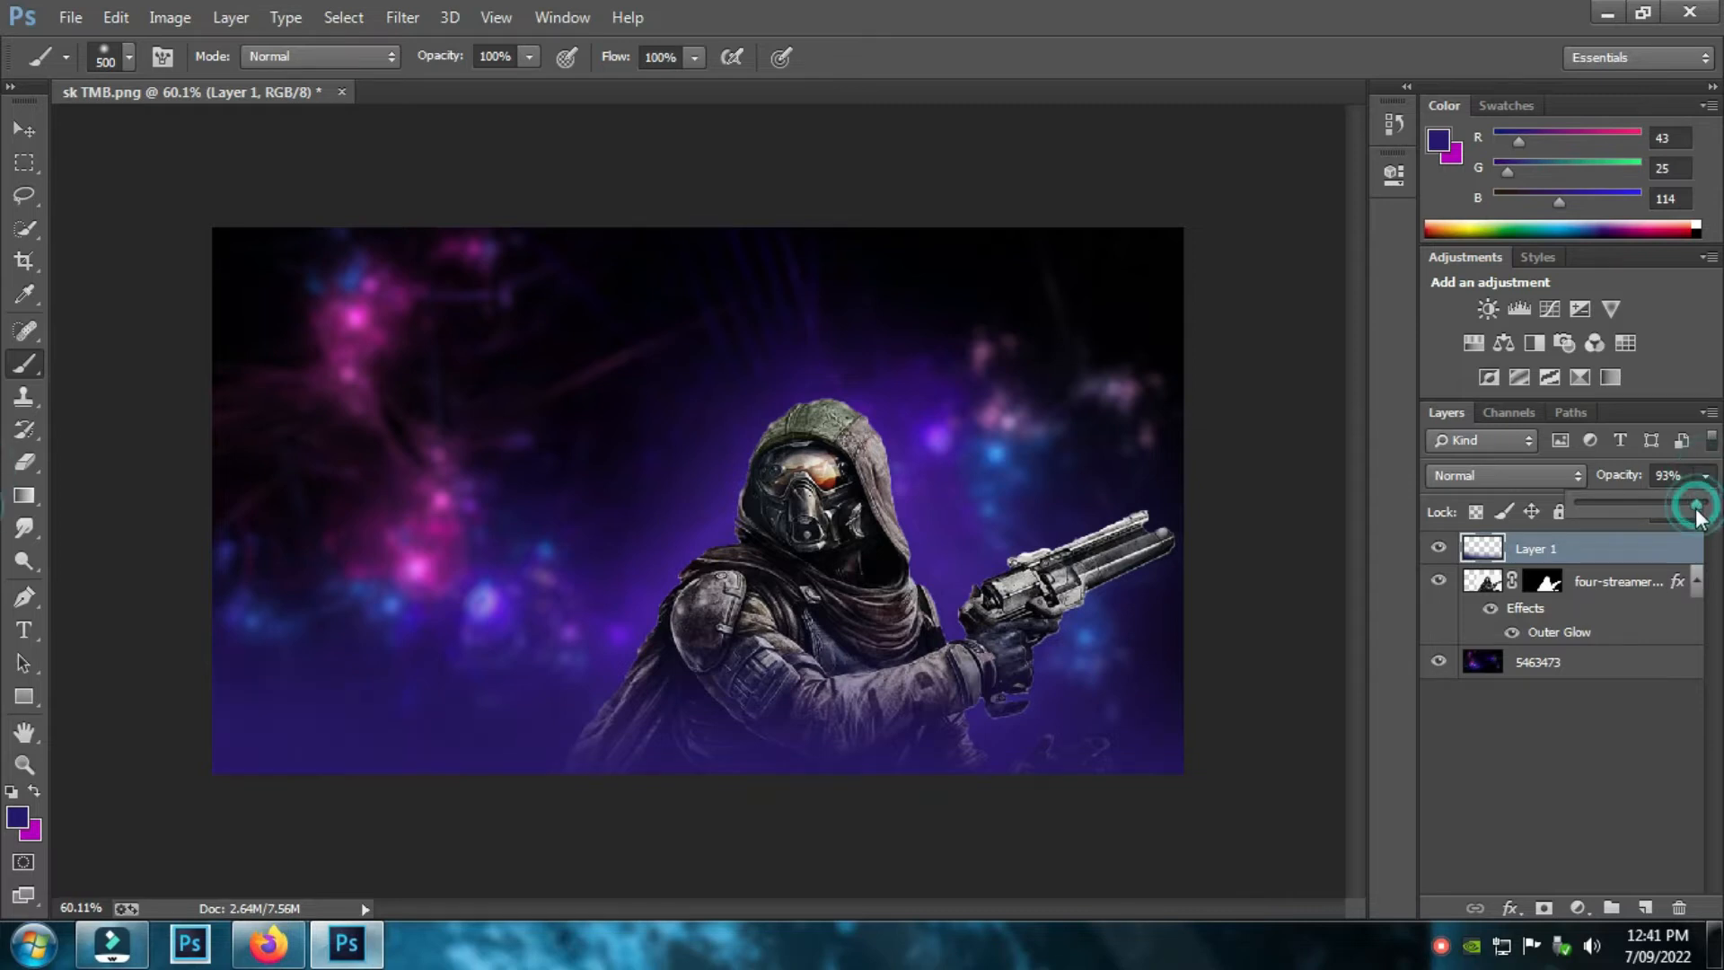
{"action": "left_click", "coordinate": [402, 910]}
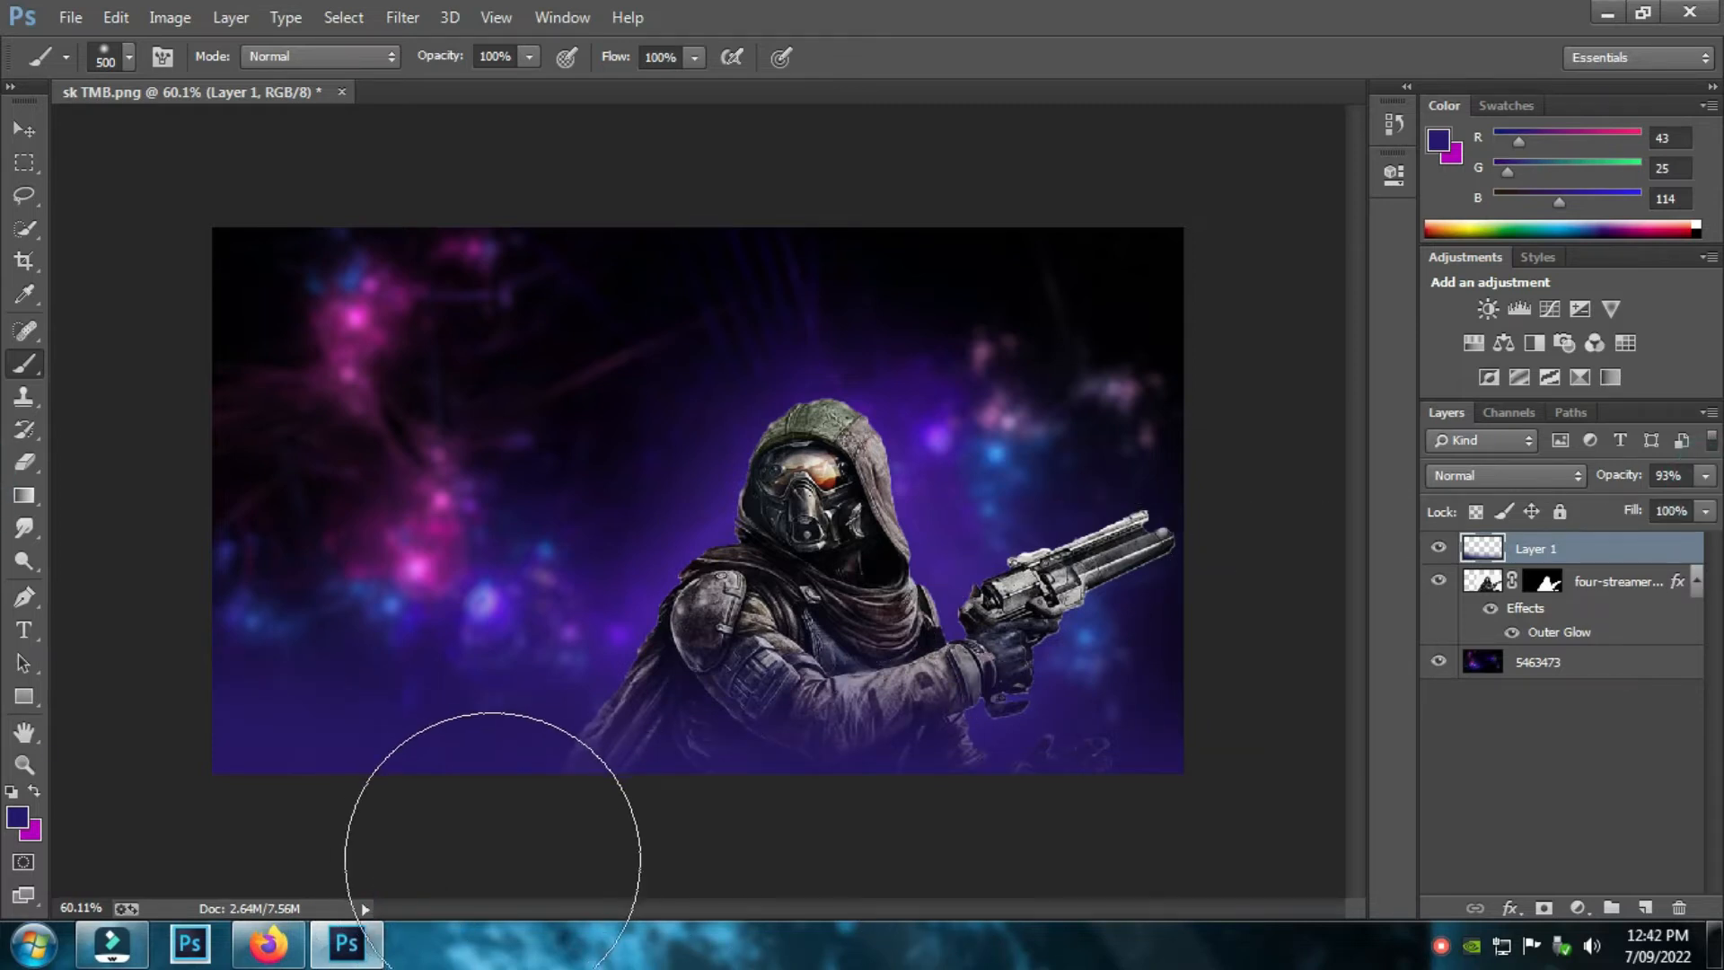
{"action": "scroll", "coordinate": [1096, 743], "scroll_direction": "down", "scroll_amount": 2}
{"action": "scroll", "coordinate": [1097, 743], "scroll_direction": "up", "scroll_amount": 2}
{"action": "scroll", "coordinate": [1099, 748], "scroll_direction": "down", "scroll_amount": 1}
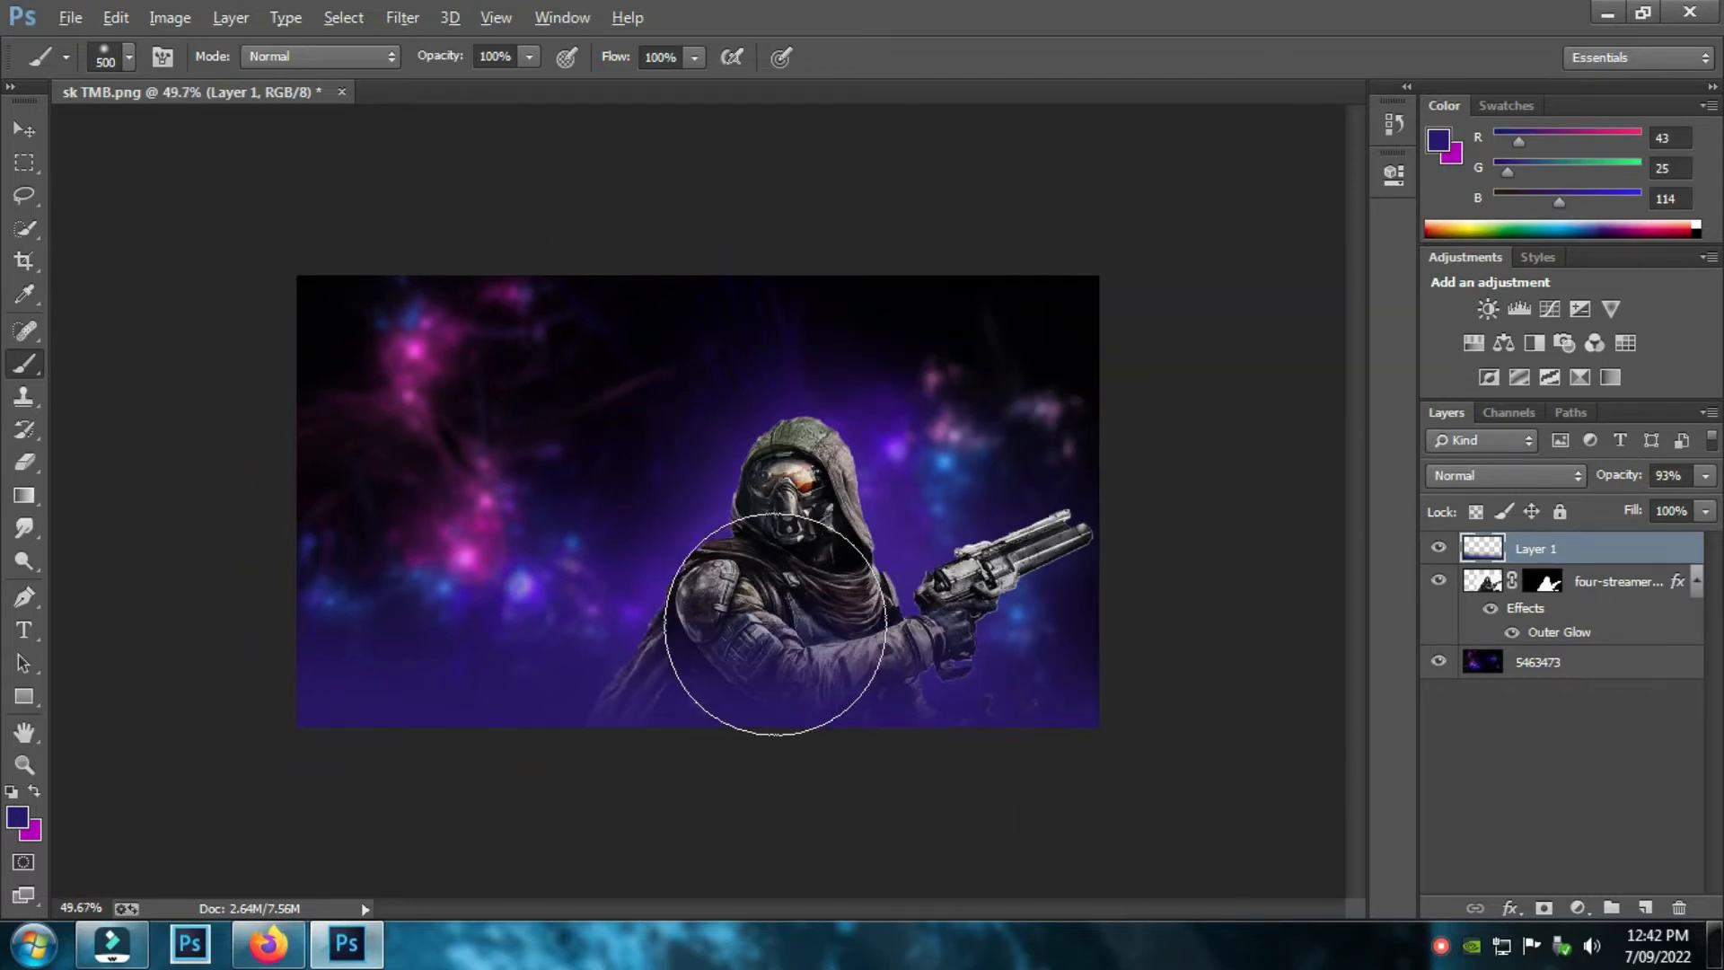
{"action": "scroll", "coordinate": [779, 620], "scroll_direction": "down", "scroll_amount": 1}
{"action": "scroll", "coordinate": [778, 611], "scroll_direction": "up", "scroll_amount": 1}
{"action": "scroll", "coordinate": [512, 499], "scroll_direction": "down", "scroll_amount": 1}
{"action": "scroll", "coordinate": [482, 485], "scroll_direction": "up", "scroll_amount": 1}
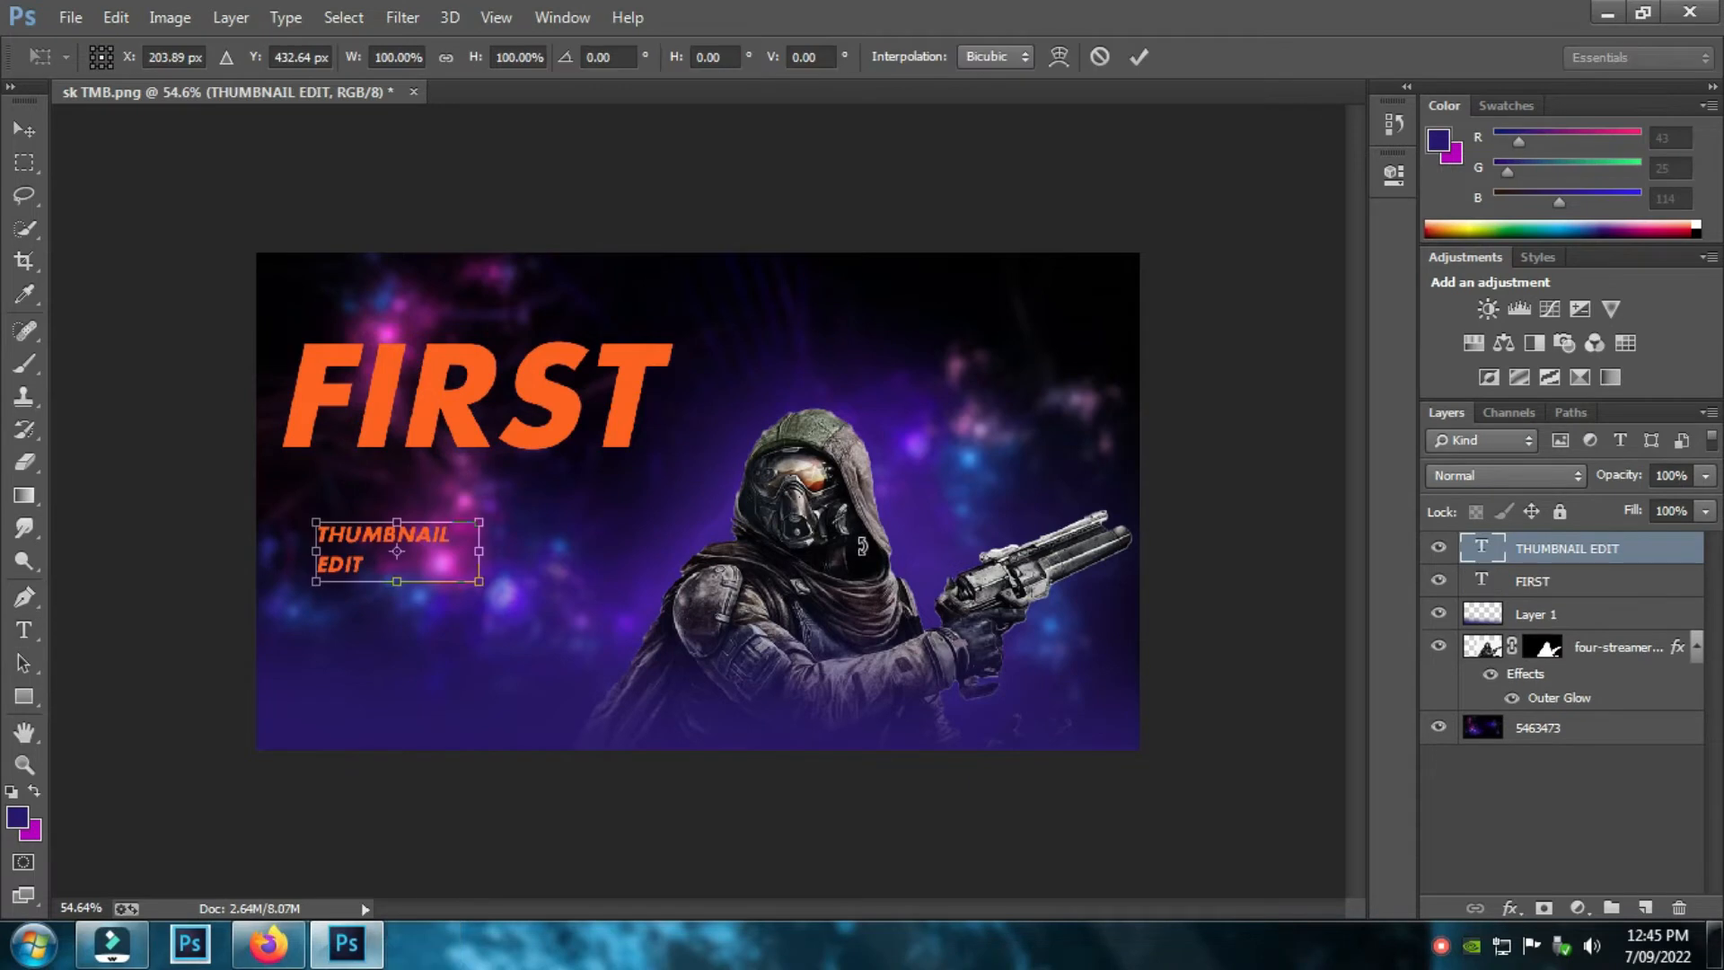
- Scale the THUMBNAIL EDIT text to about 224% and place it directly beneath the word FIRST
{"action": "left_click_drag", "start_coordinate": [479, 521], "coordinate": [557, 497]}
{"action": "left_click_drag", "start_coordinate": [510, 567], "coordinate": [551, 532]}
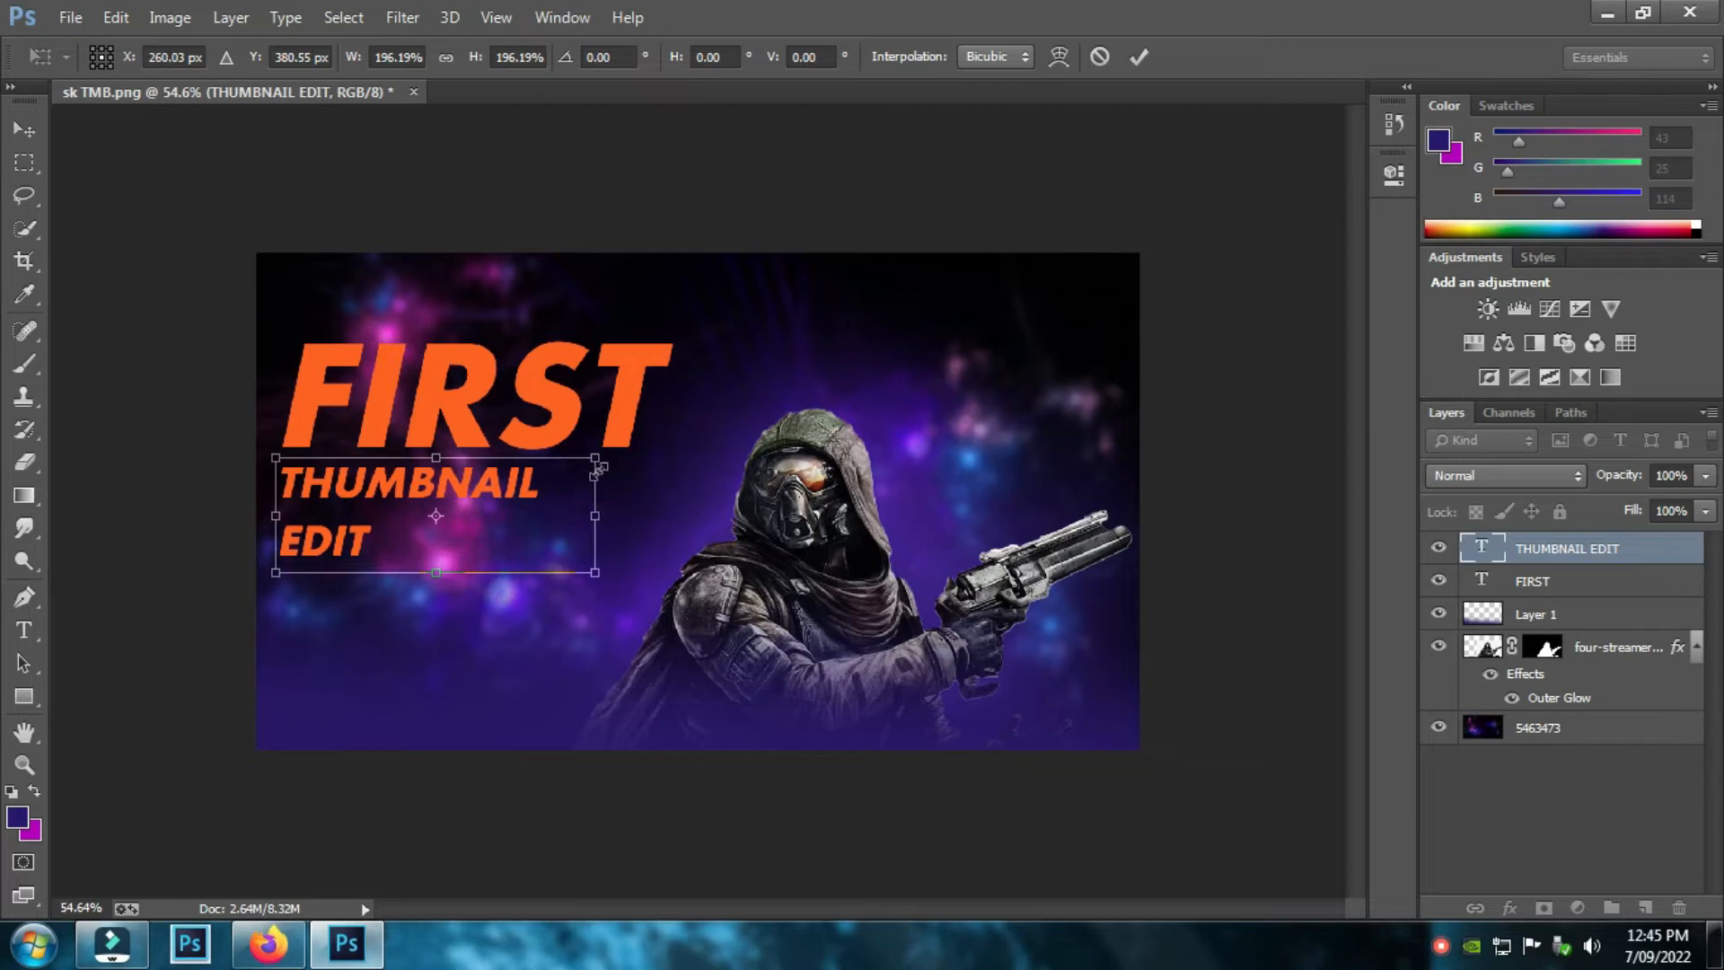
{"action": "left_click_drag", "start_coordinate": [600, 455], "coordinate": [610, 452]}
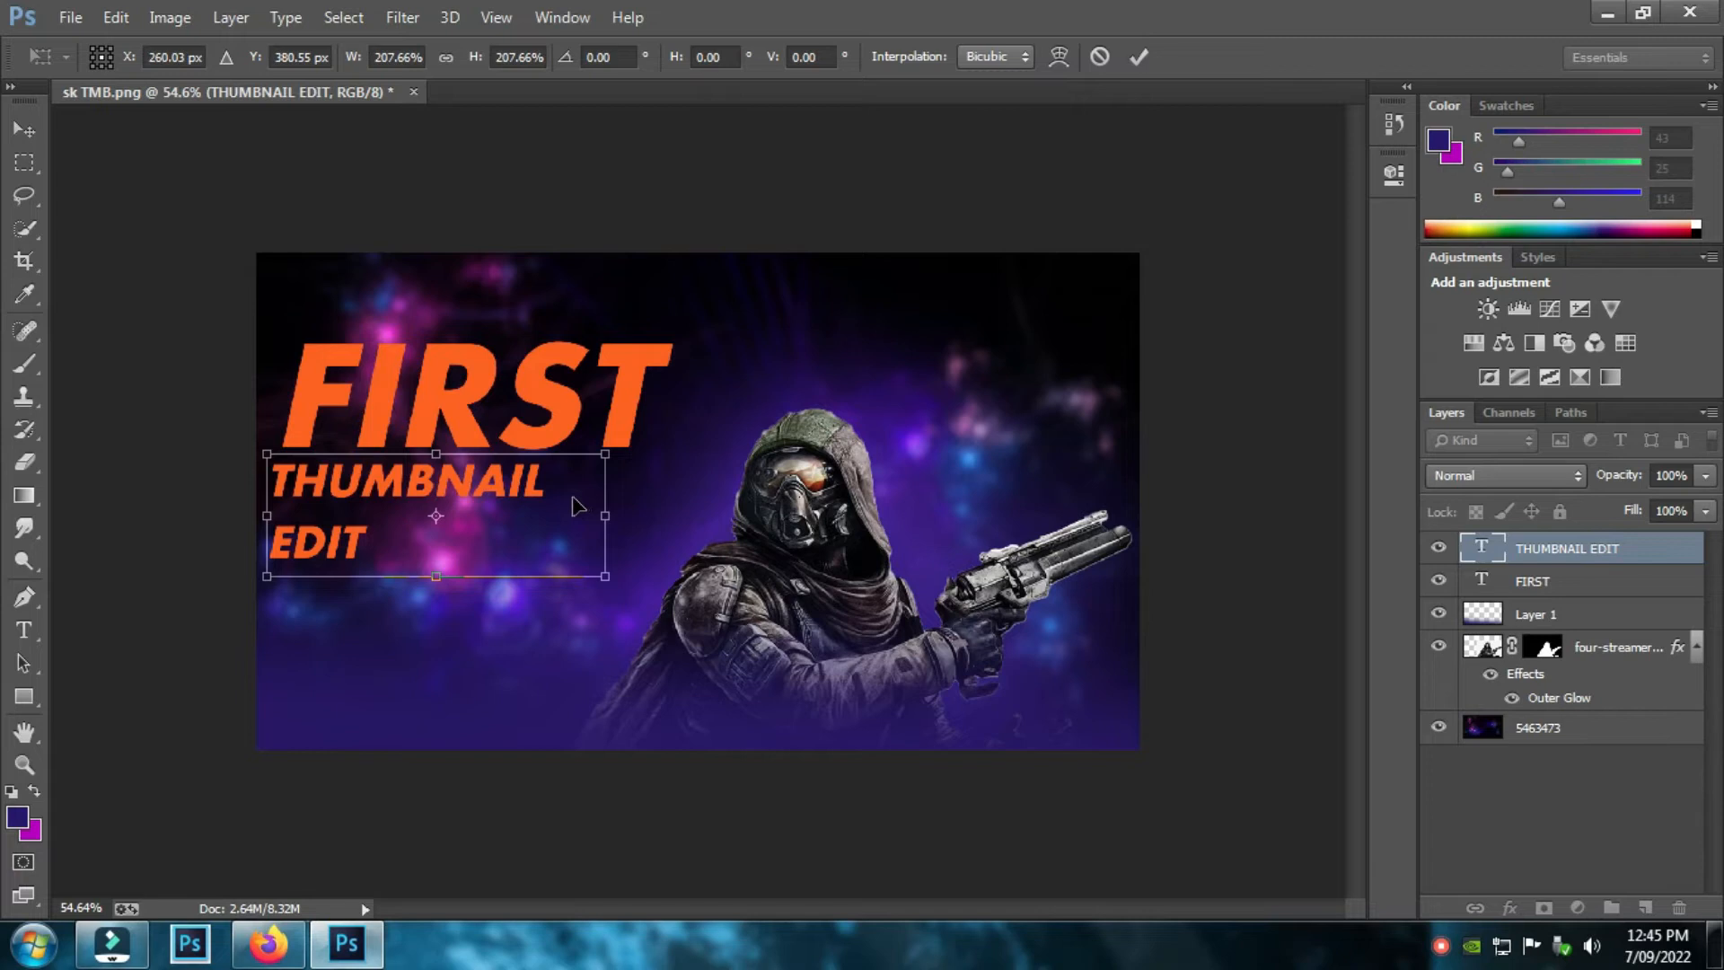
{"action": "left_click_drag", "start_coordinate": [607, 454], "coordinate": [634, 446]}
{"action": "left_click_drag", "start_coordinate": [586, 517], "coordinate": [596, 520]}
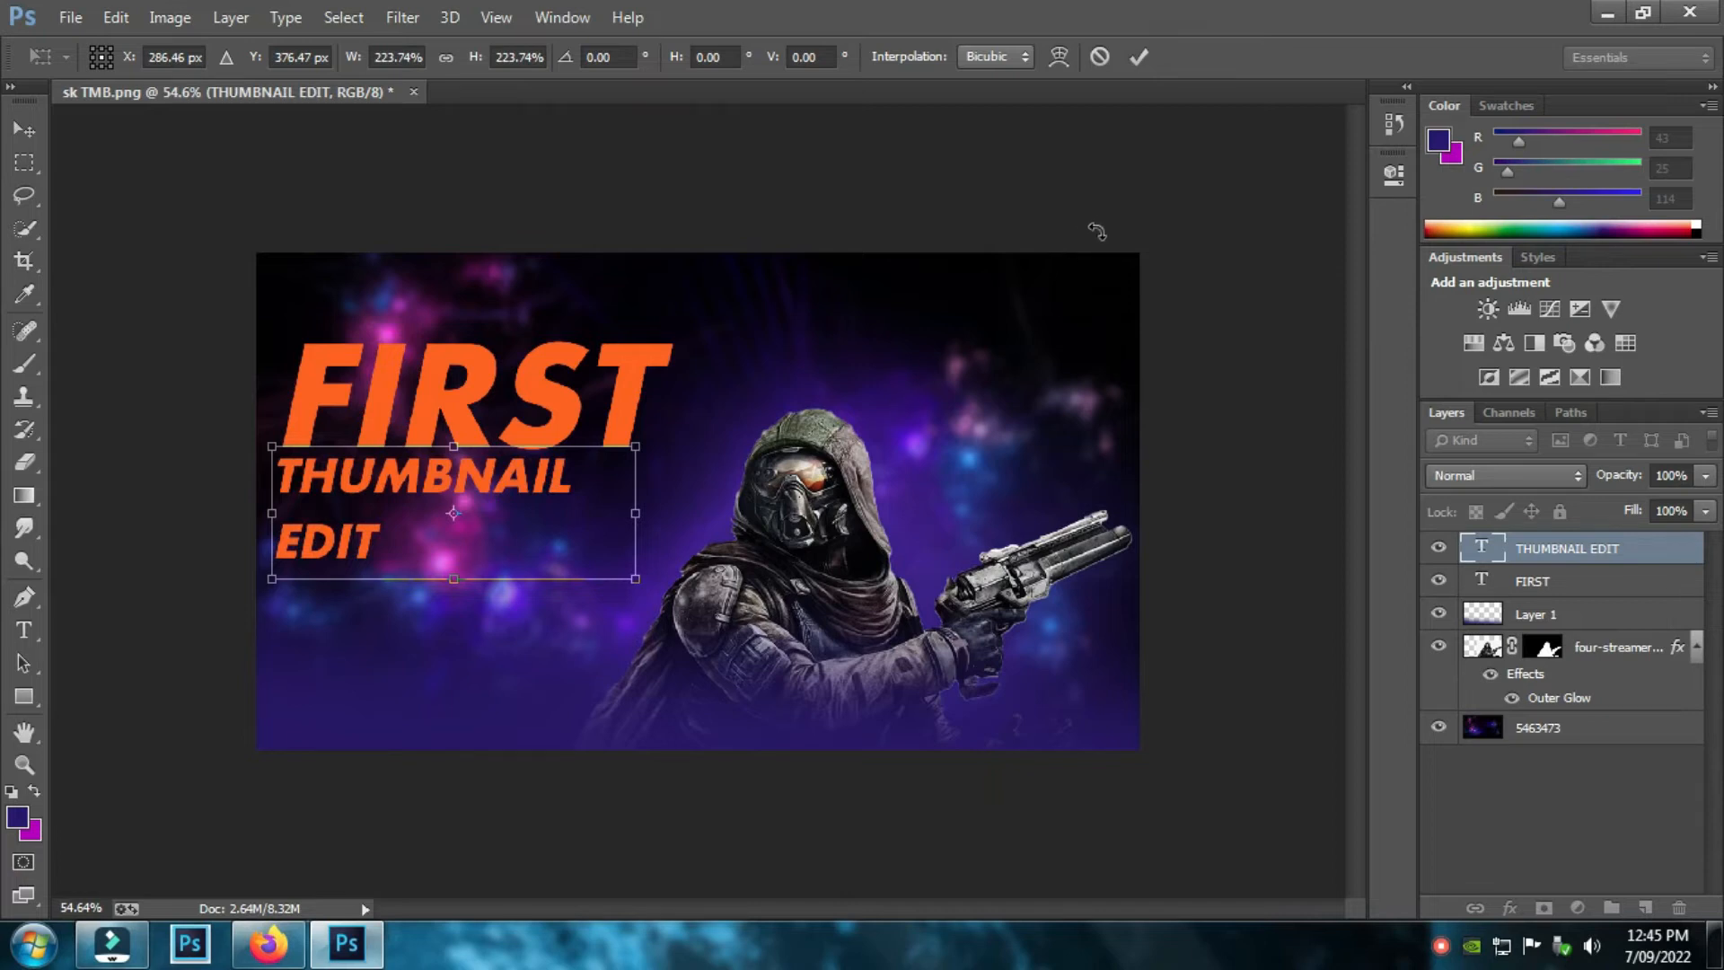
{"action": "left_click", "coordinate": [1141, 56]}
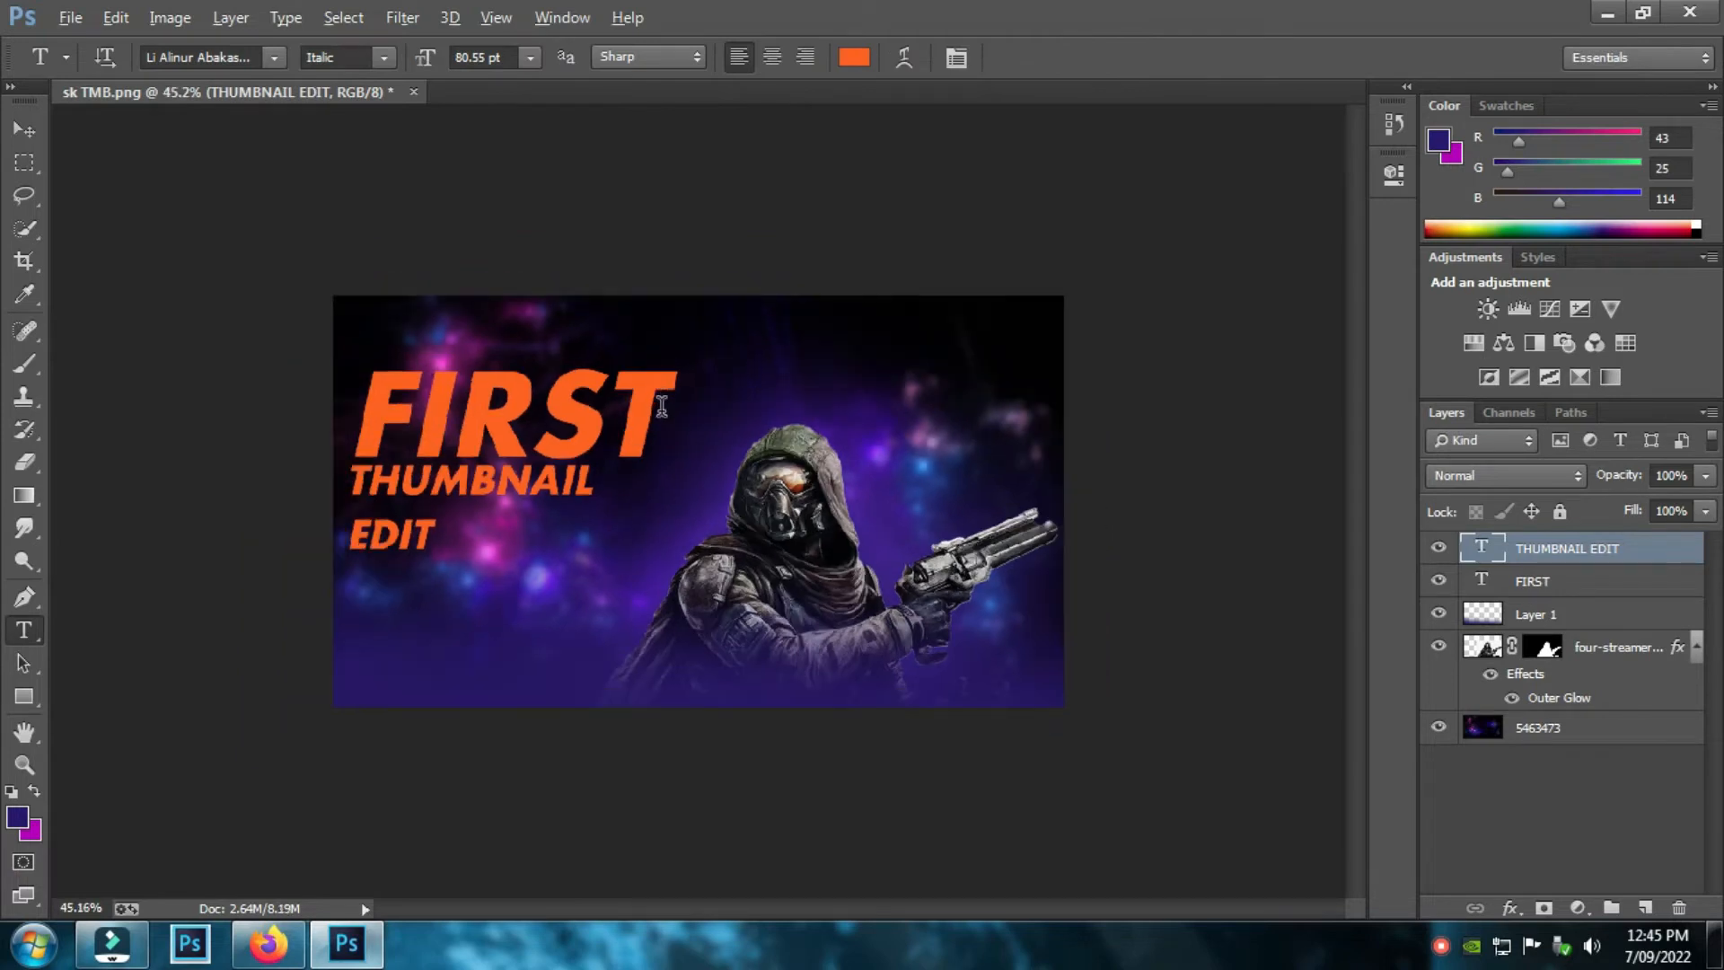
- Open the layer style settings of the THUMBNAIL EDIT text layer
{"action": "scroll", "coordinate": [662, 405], "scroll_direction": "down", "scroll_amount": 1}
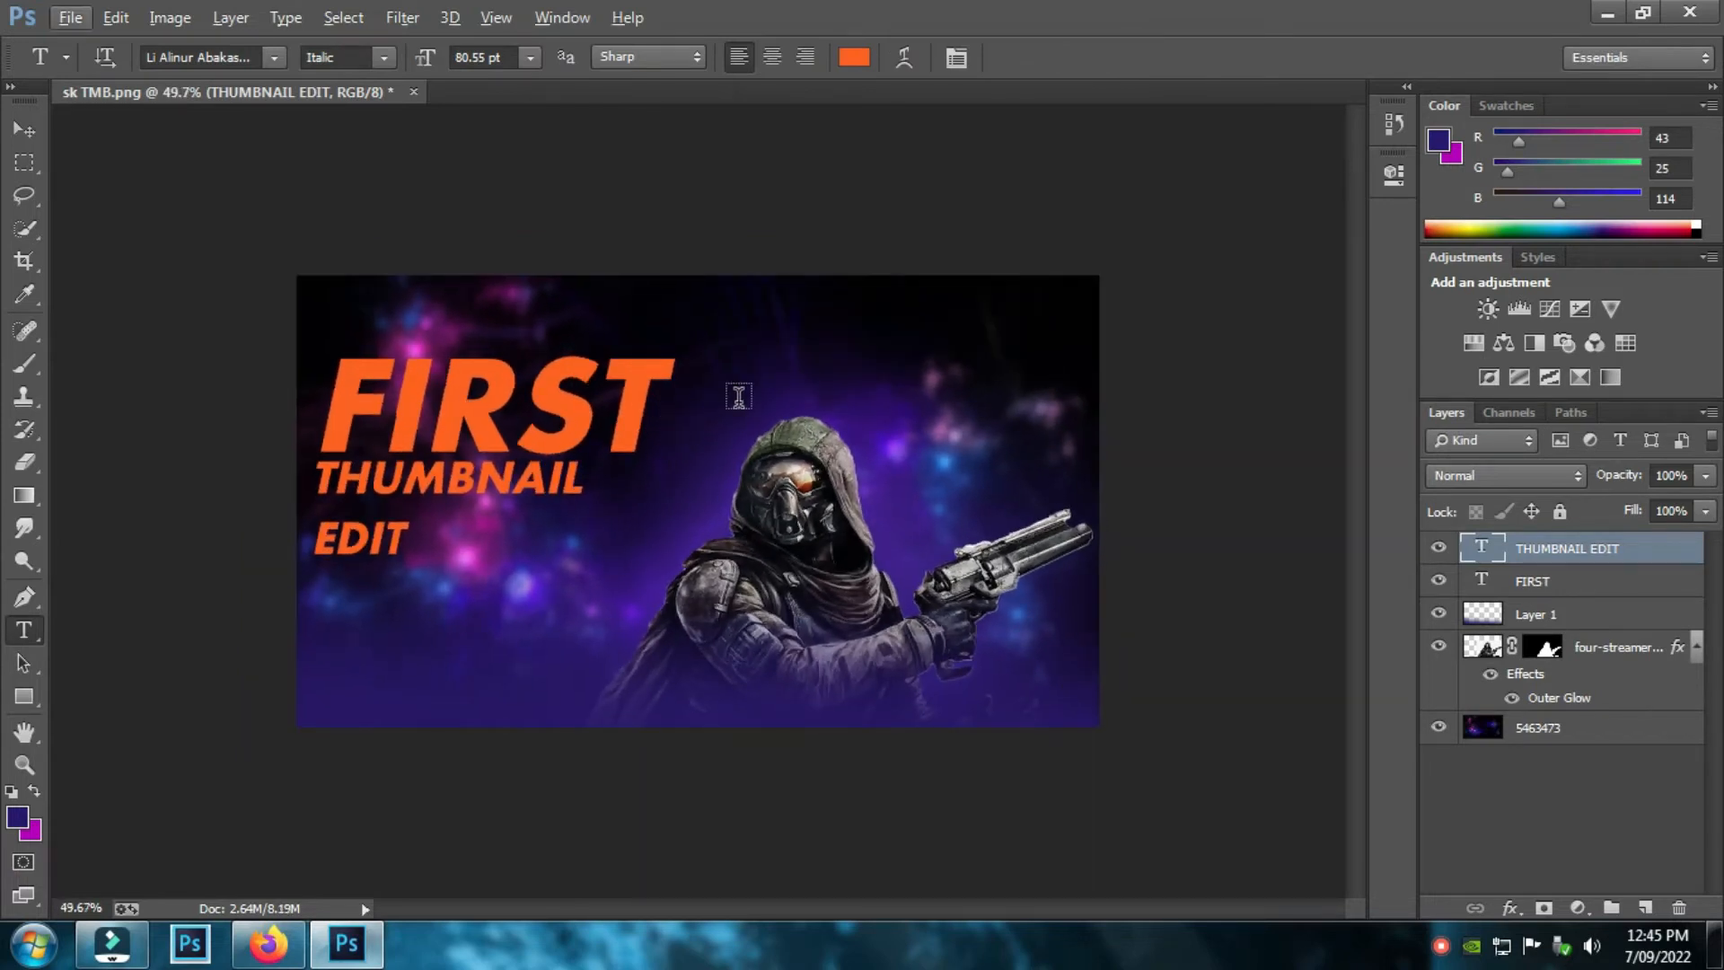
{"action": "double_click", "coordinate": [1663, 555]}
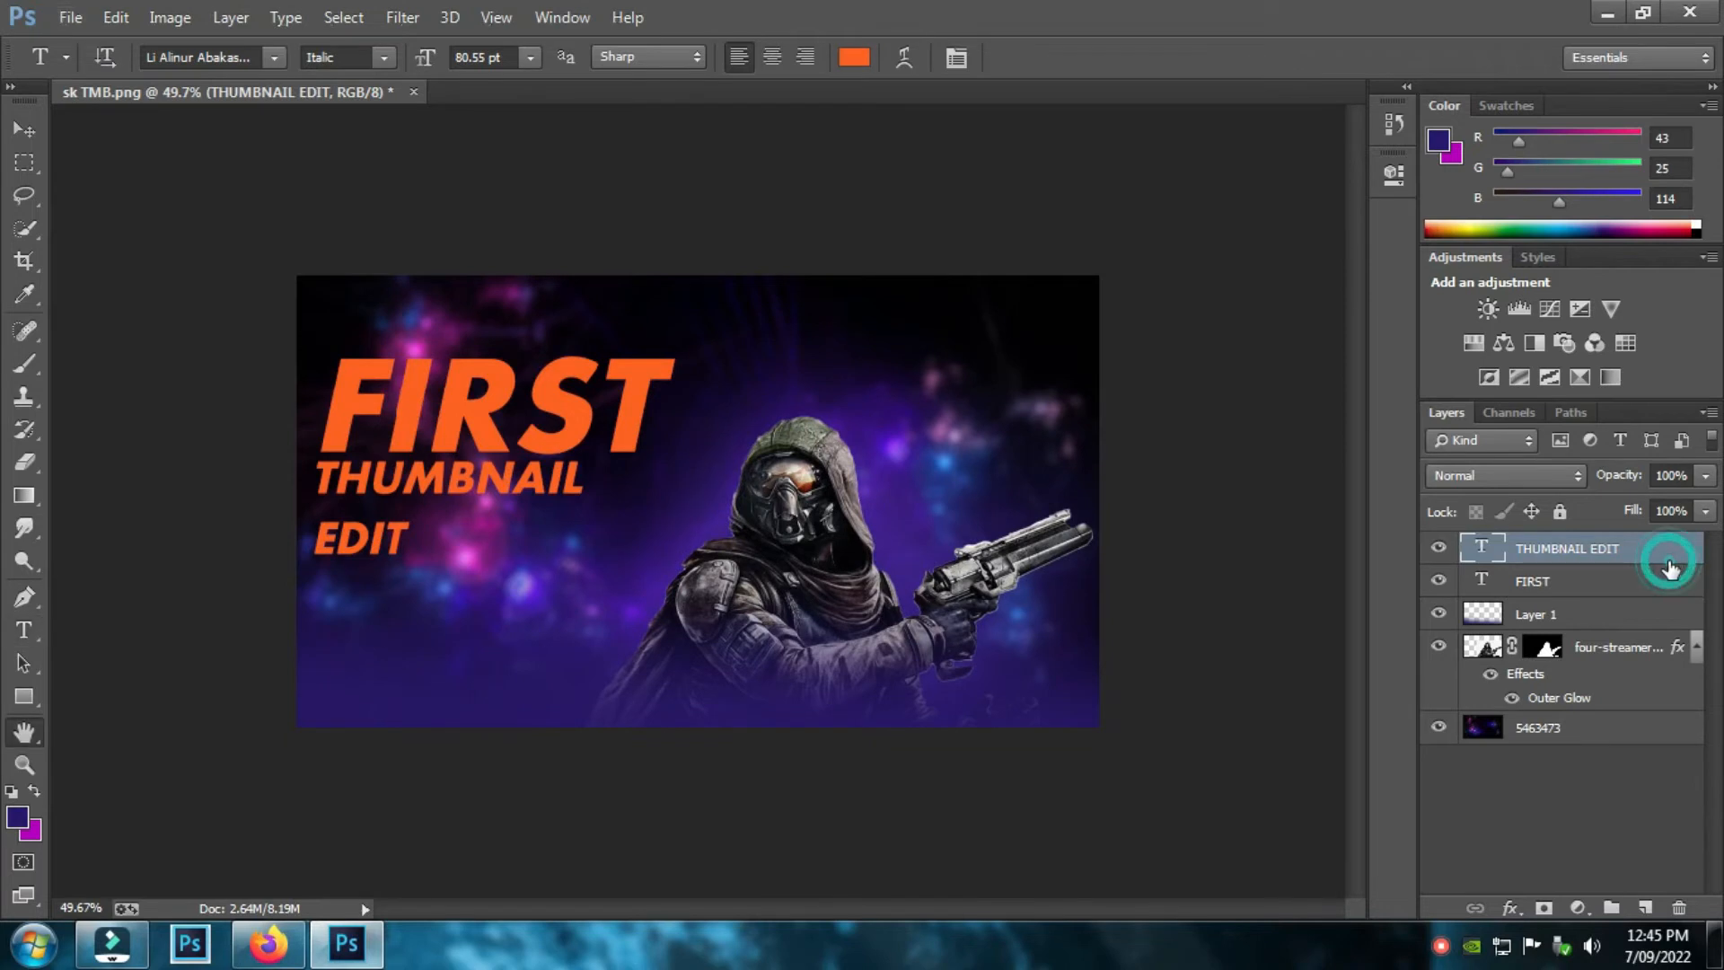
{"action": "left_click", "coordinate": [1097, 588]}
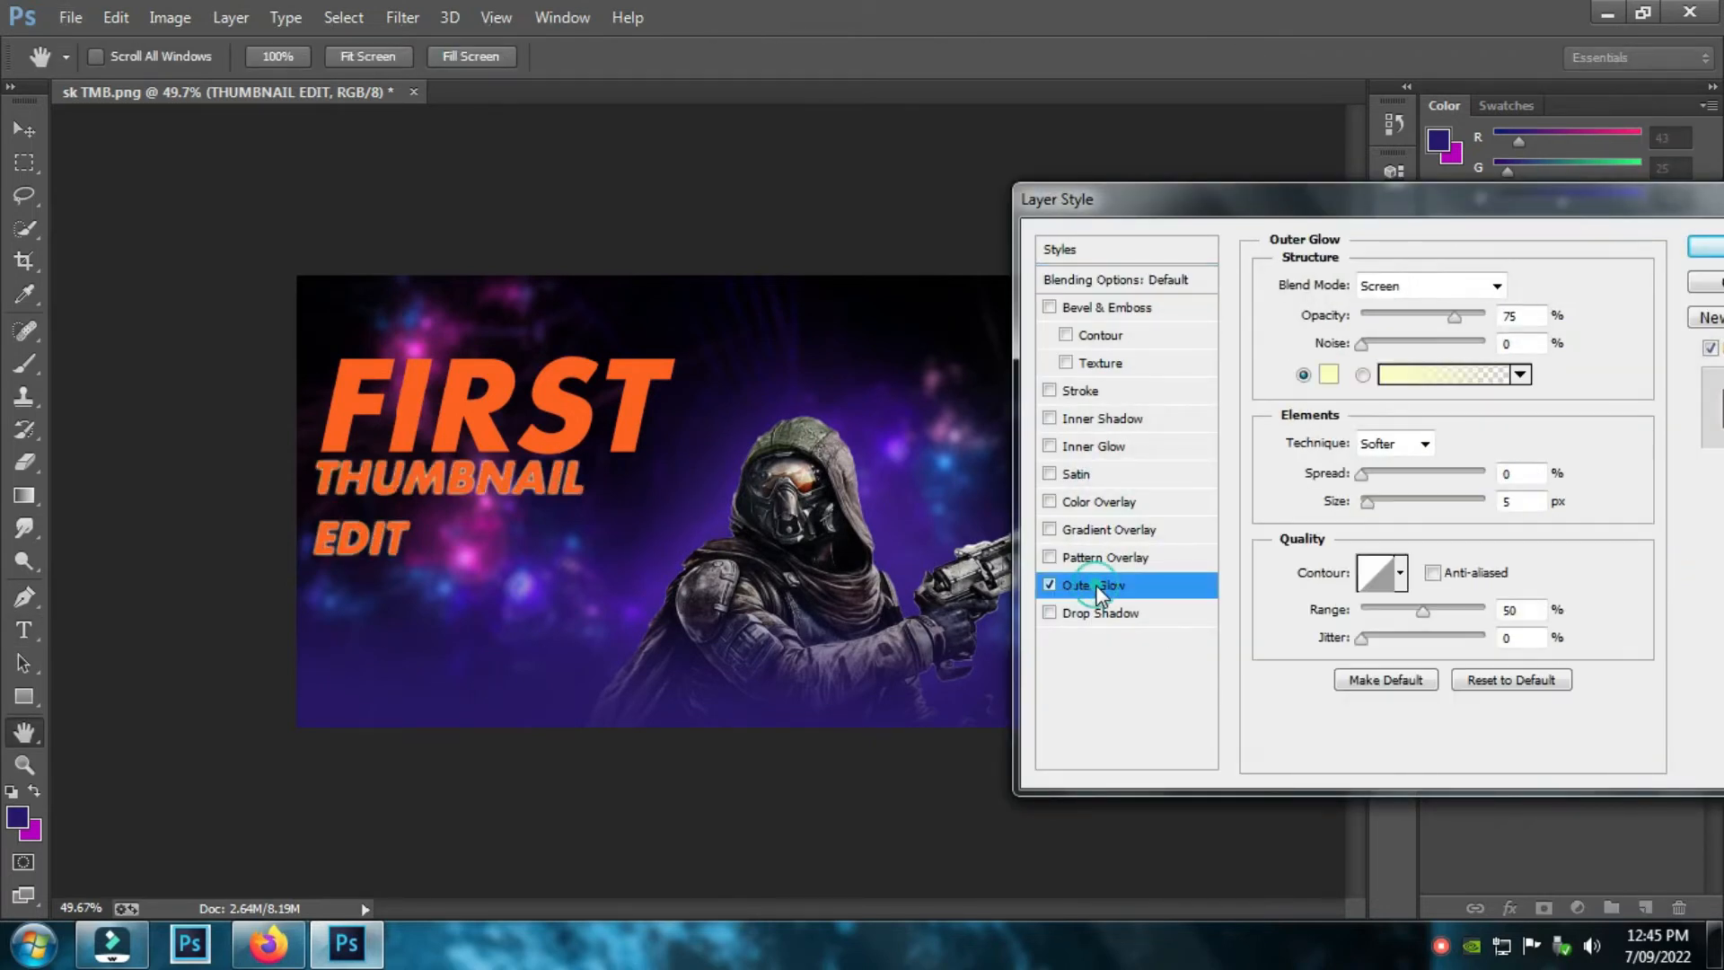
{"action": "mouse_move", "coordinate": [1373, 510]}
{"action": "left_mouse_down"}
{"action": "mouse_move", "coordinate": [1391, 519]}
{"action": "mouse_move", "coordinate": [1362, 521]}
{"action": "left_mouse_up"}
{"action": "left_click", "coordinate": [1048, 584]}
- Add a Gradient Overlay and a 3 px black outside Stroke to the THUMBNAIL EDIT text, and open the overlay's gradient for editing
{"action": "left_click", "coordinate": [1100, 530]}
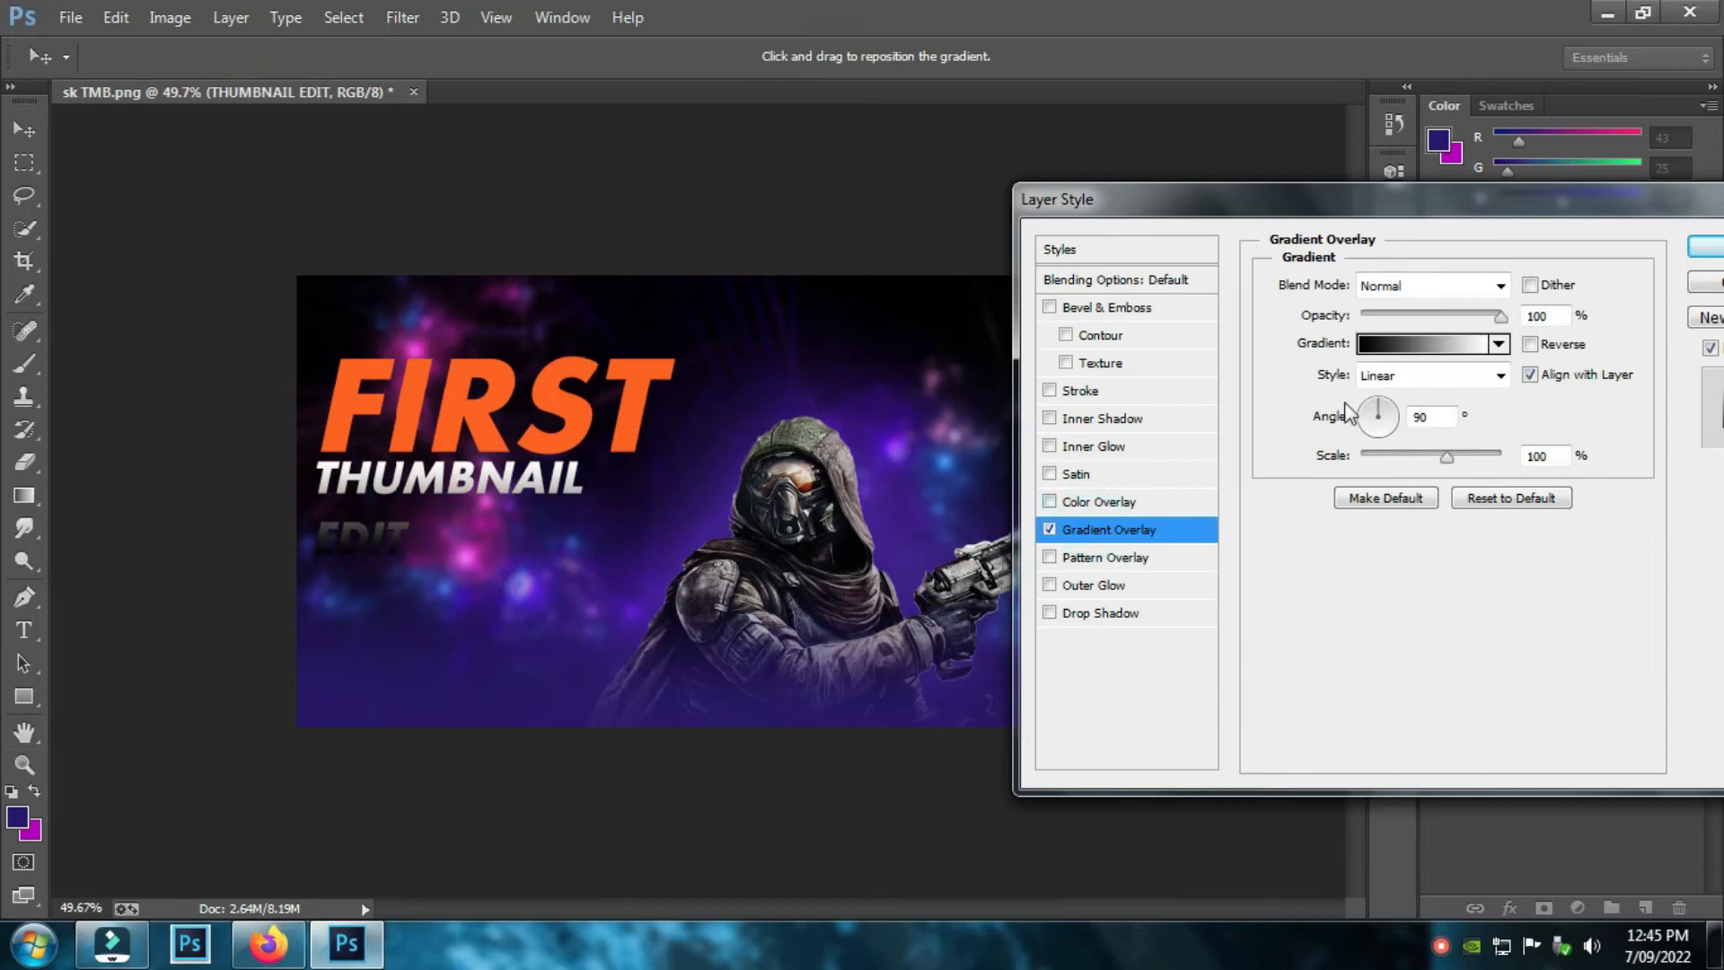
{"action": "left_click", "coordinate": [1107, 392]}
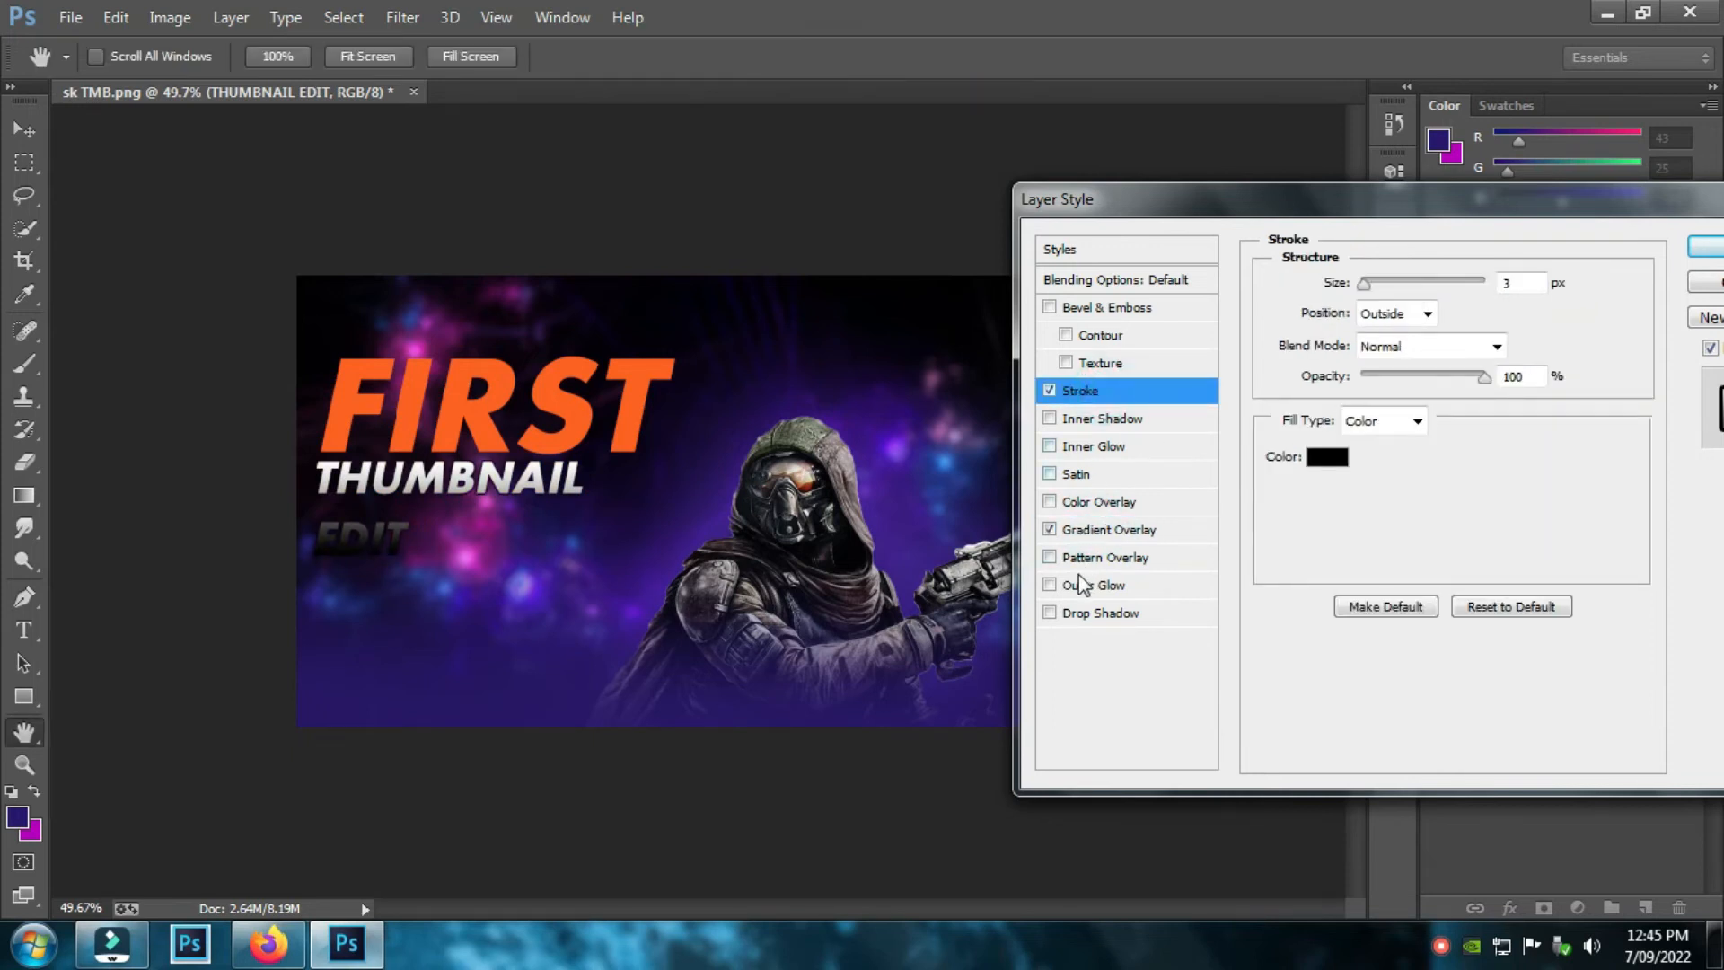
{"action": "left_click", "coordinate": [1100, 530]}
{"action": "left_click", "coordinate": [1401, 346]}
- Try yellow, light green, teal, dark blue and light blue gradient presets on the THUMBNAIL EDIT text
{"action": "scroll", "coordinate": [1281, 442], "scroll_direction": "down", "scroll_amount": 2}
{"action": "left_click", "coordinate": [1302, 377]}
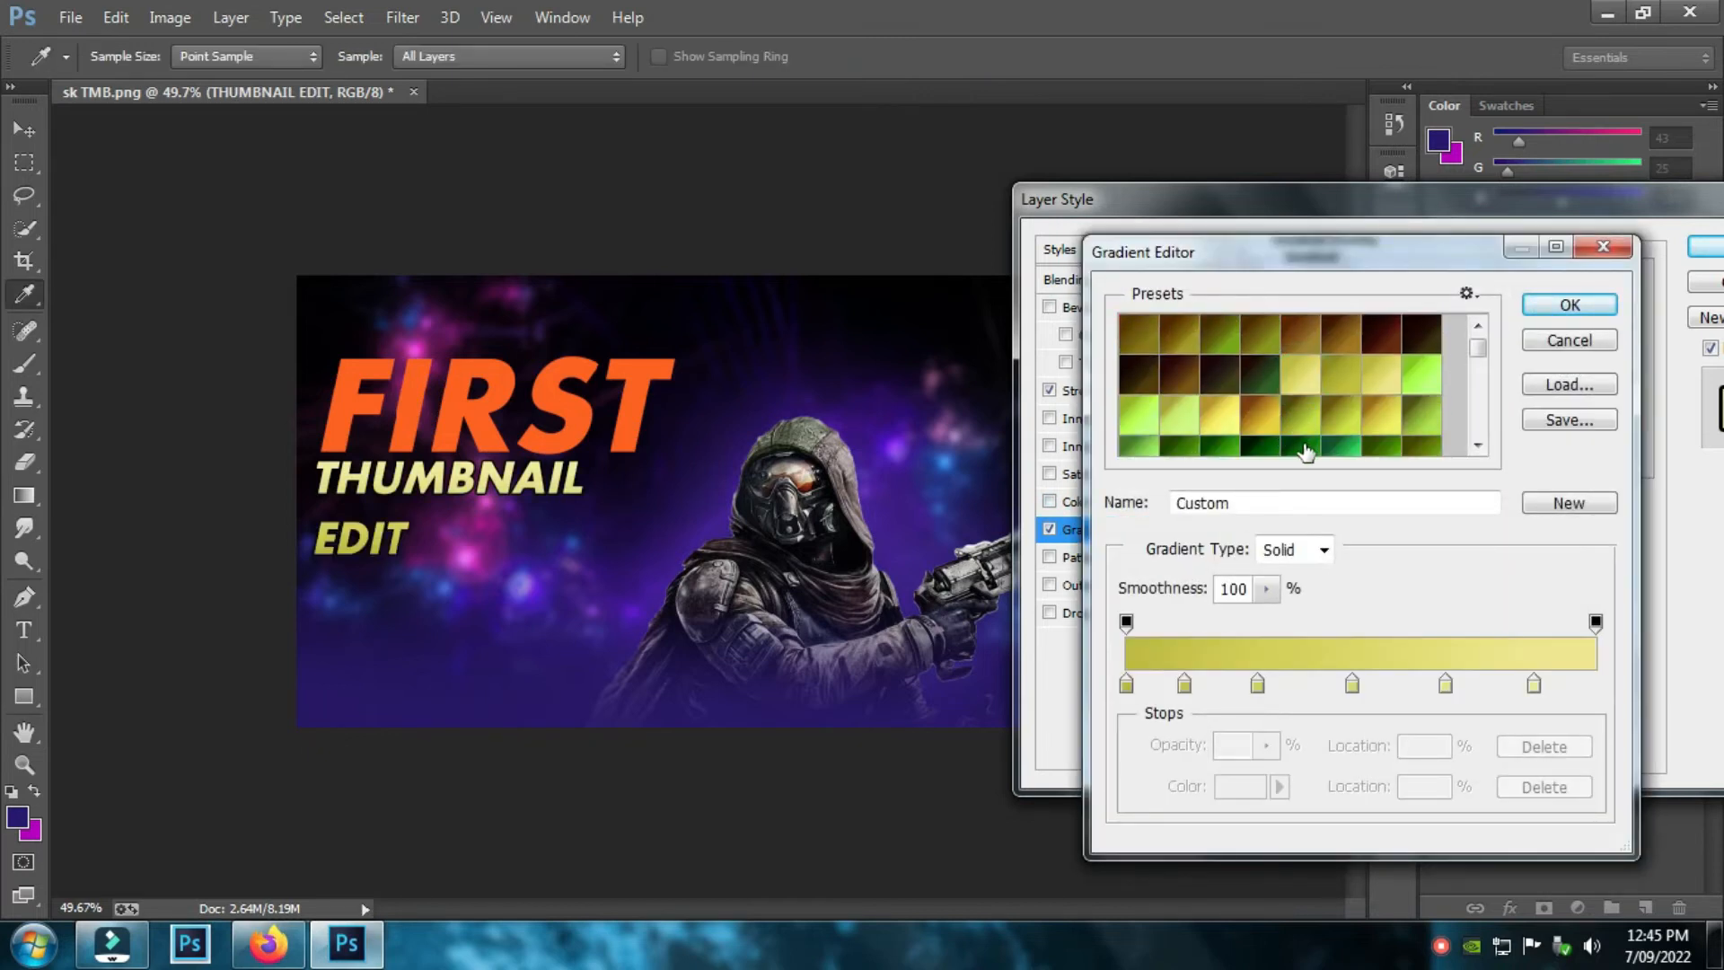
{"action": "scroll", "coordinate": [1305, 452], "scroll_direction": "down", "scroll_amount": 3}
{"action": "left_click", "coordinate": [1221, 346]}
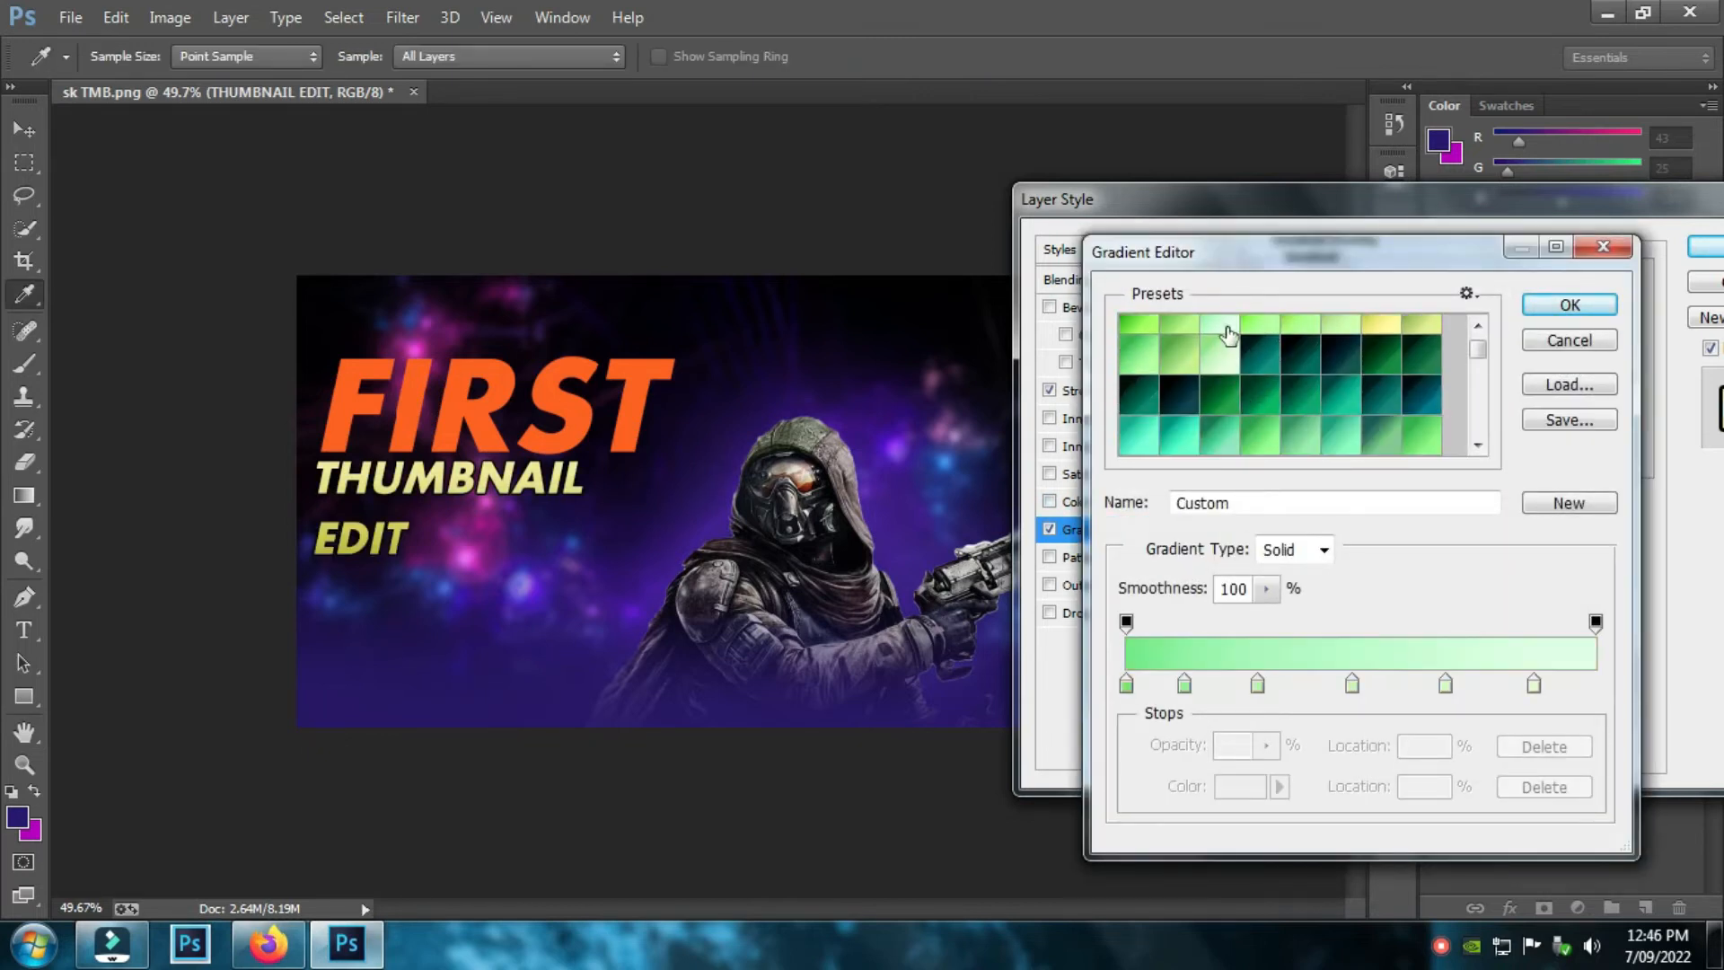
{"action": "scroll", "coordinate": [1257, 386], "scroll_direction": "down", "scroll_amount": 3}
{"action": "left_click", "coordinate": [1259, 388]}
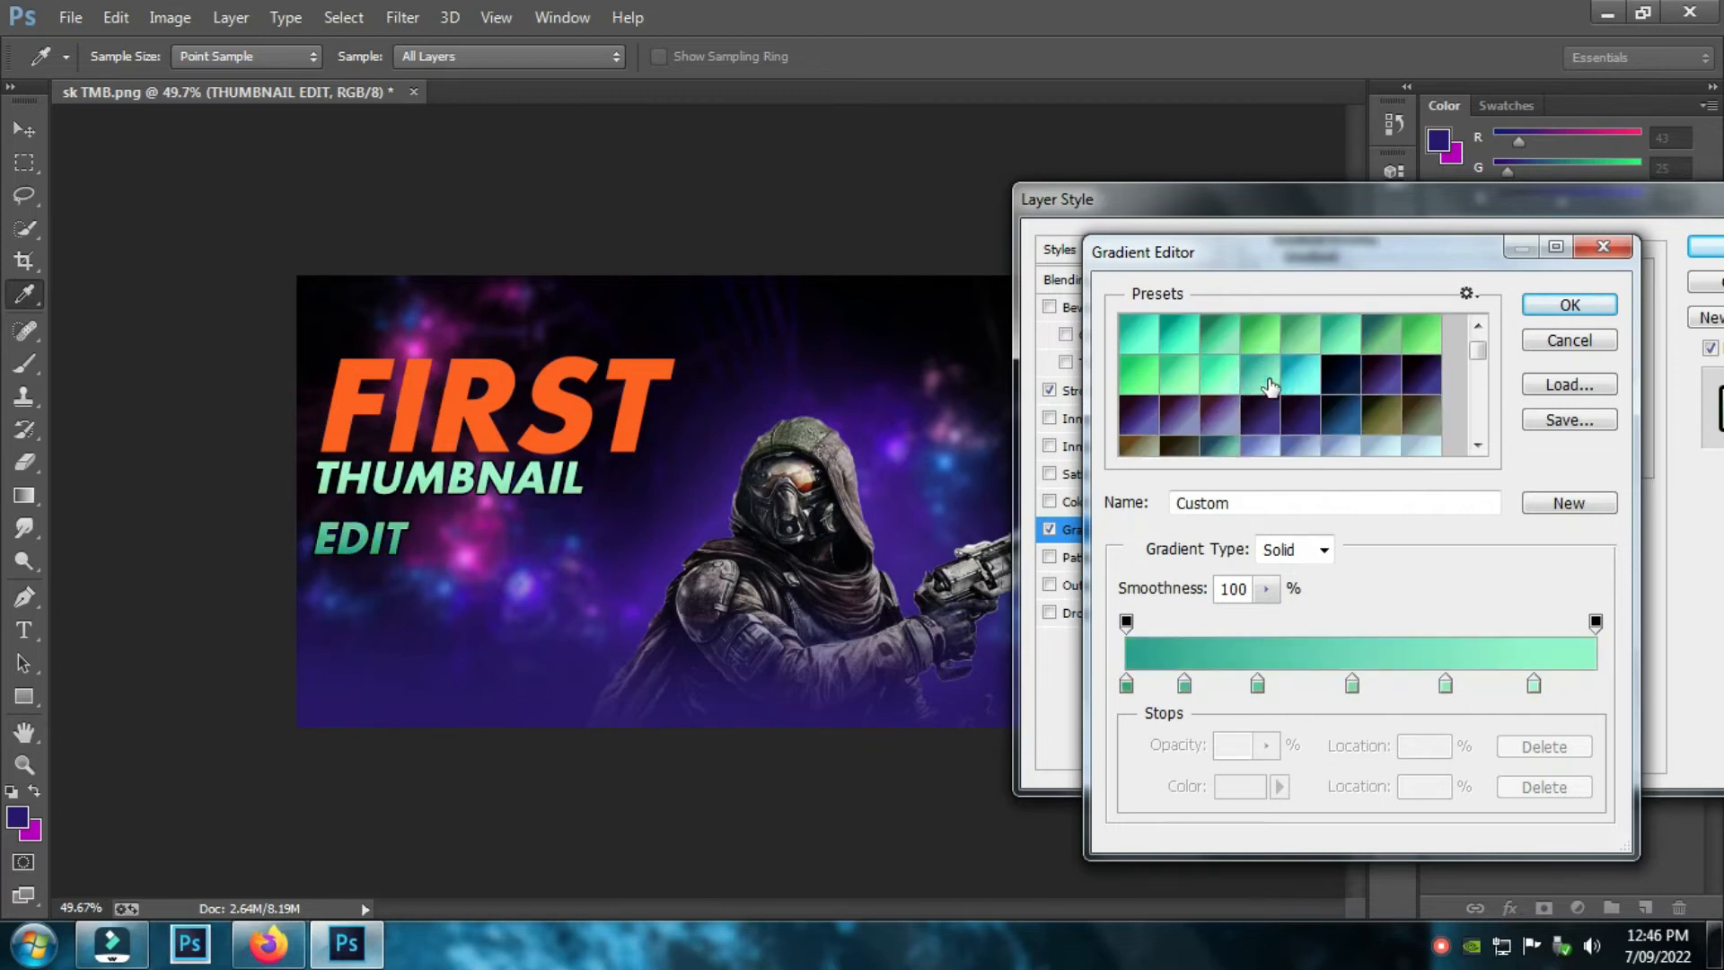
{"action": "left_click", "coordinate": [1358, 385]}
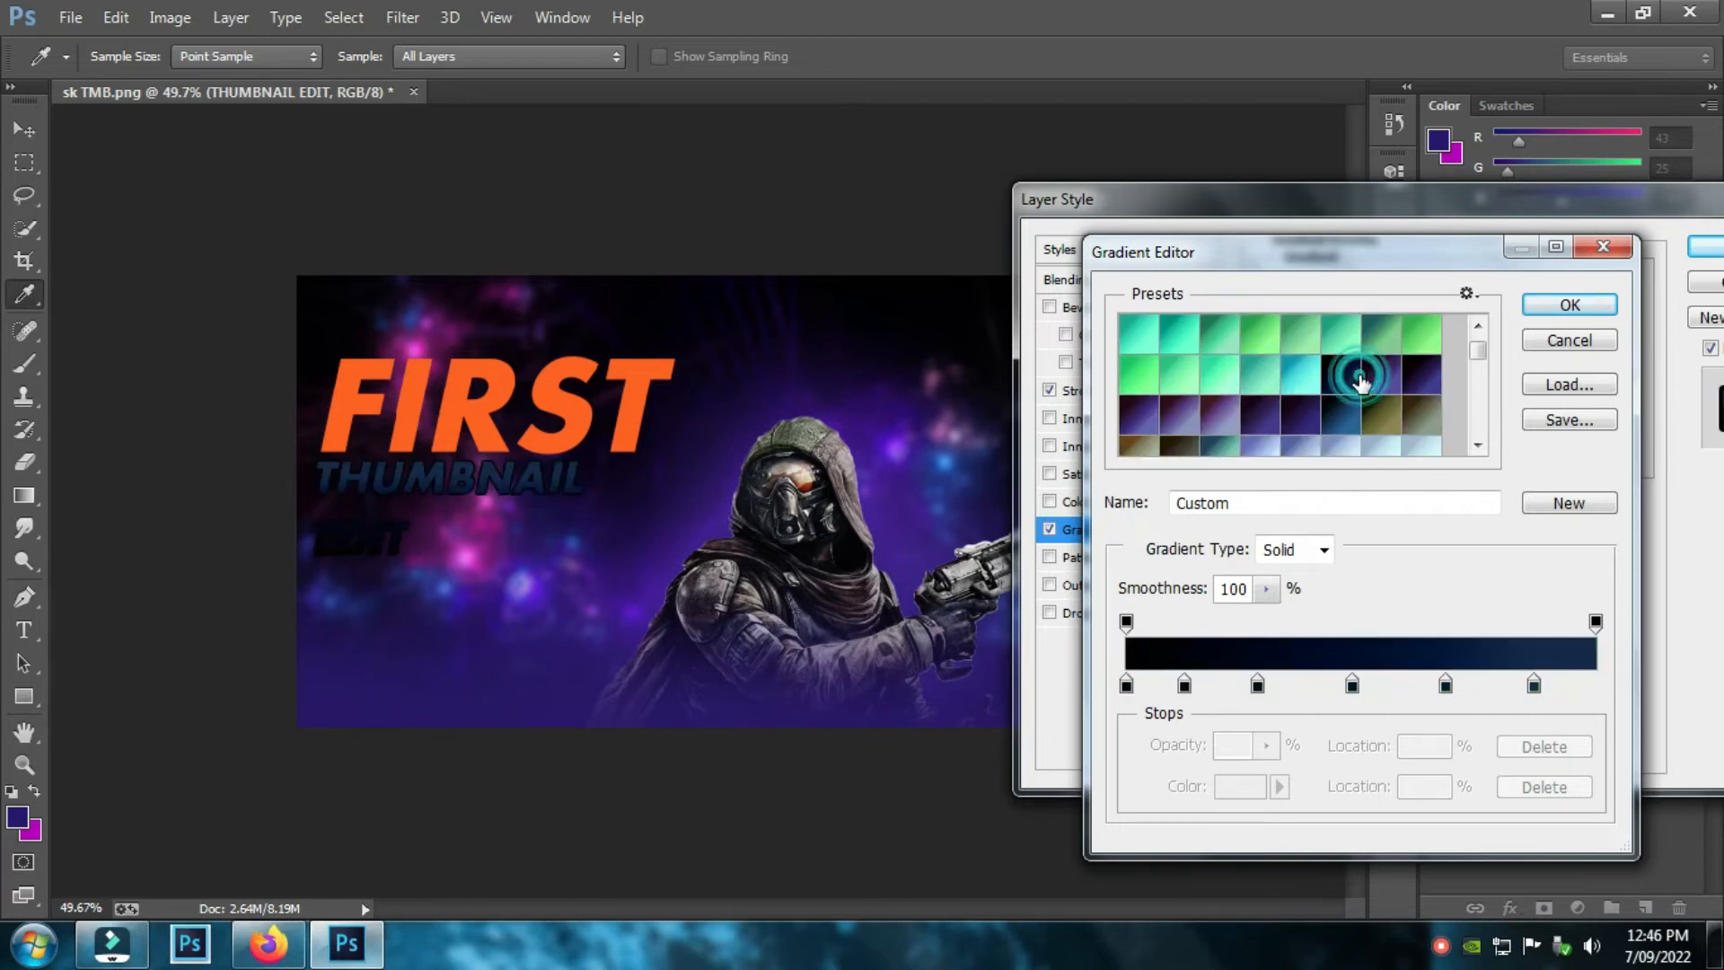
{"action": "scroll", "coordinate": [1256, 420], "scroll_direction": "down", "scroll_amount": 1}
{"action": "left_click", "coordinate": [1259, 406]}
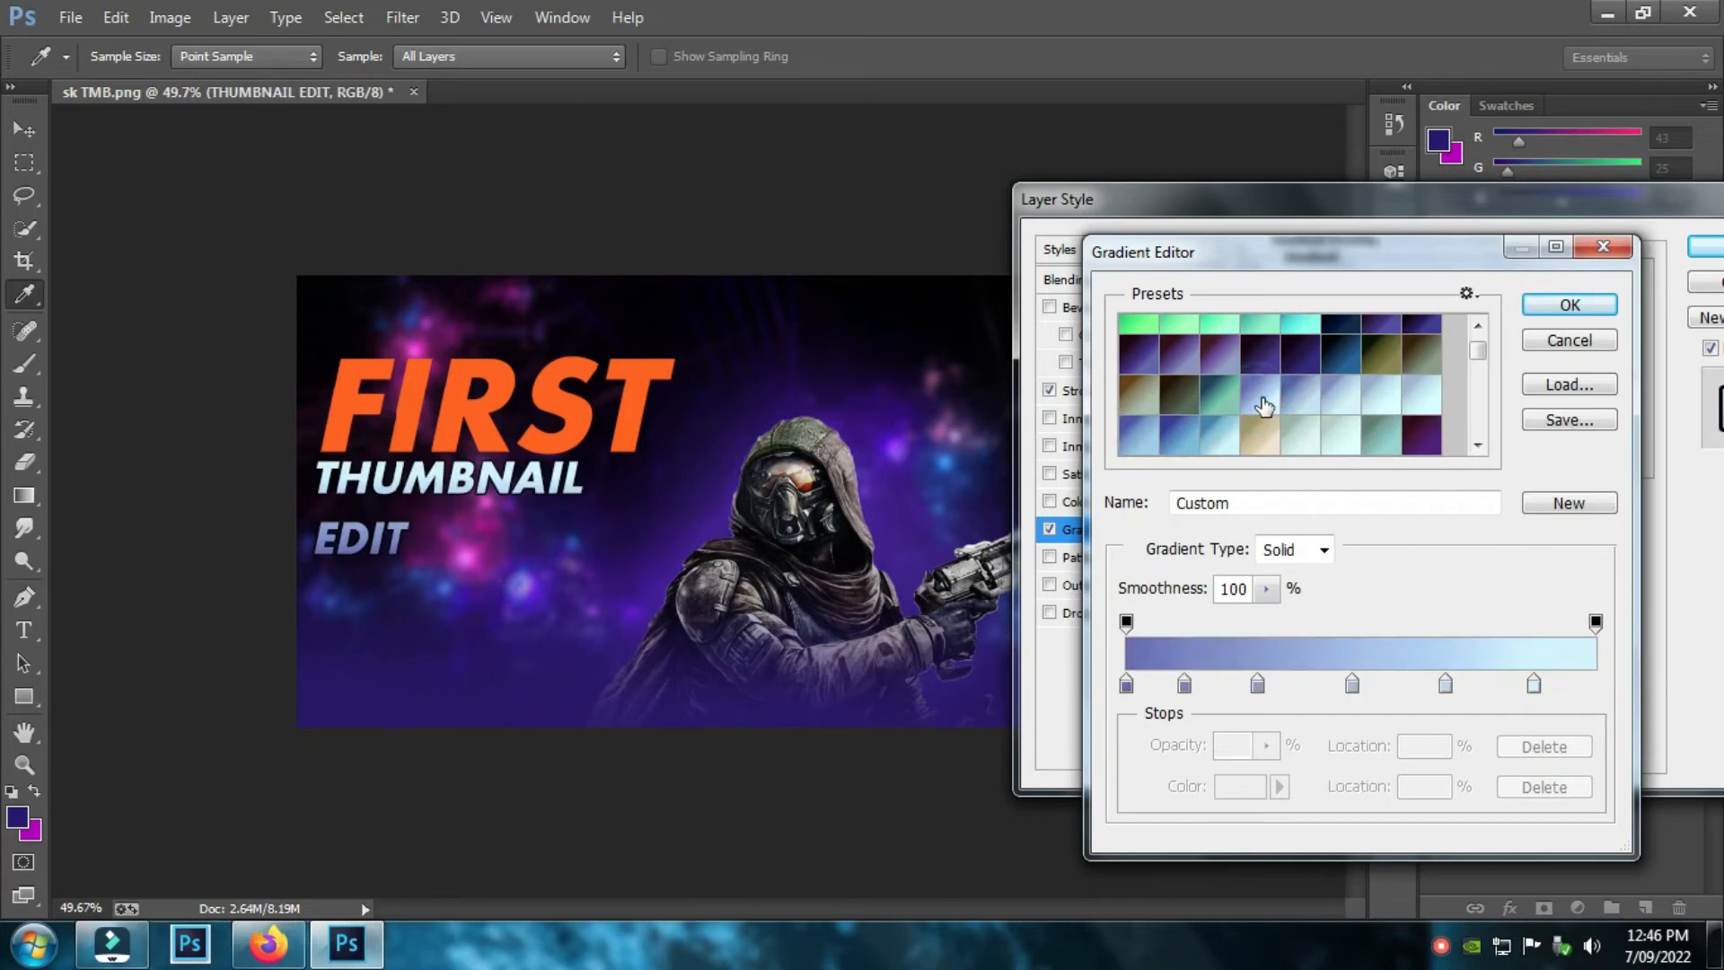
- Choose the beige gradient preset for the THUMBNAIL EDIT text's overlay and accept the layer style
{"action": "scroll", "coordinate": [1259, 404], "scroll_direction": "down", "scroll_amount": 1}
{"action": "left_click", "coordinate": [1259, 399]}
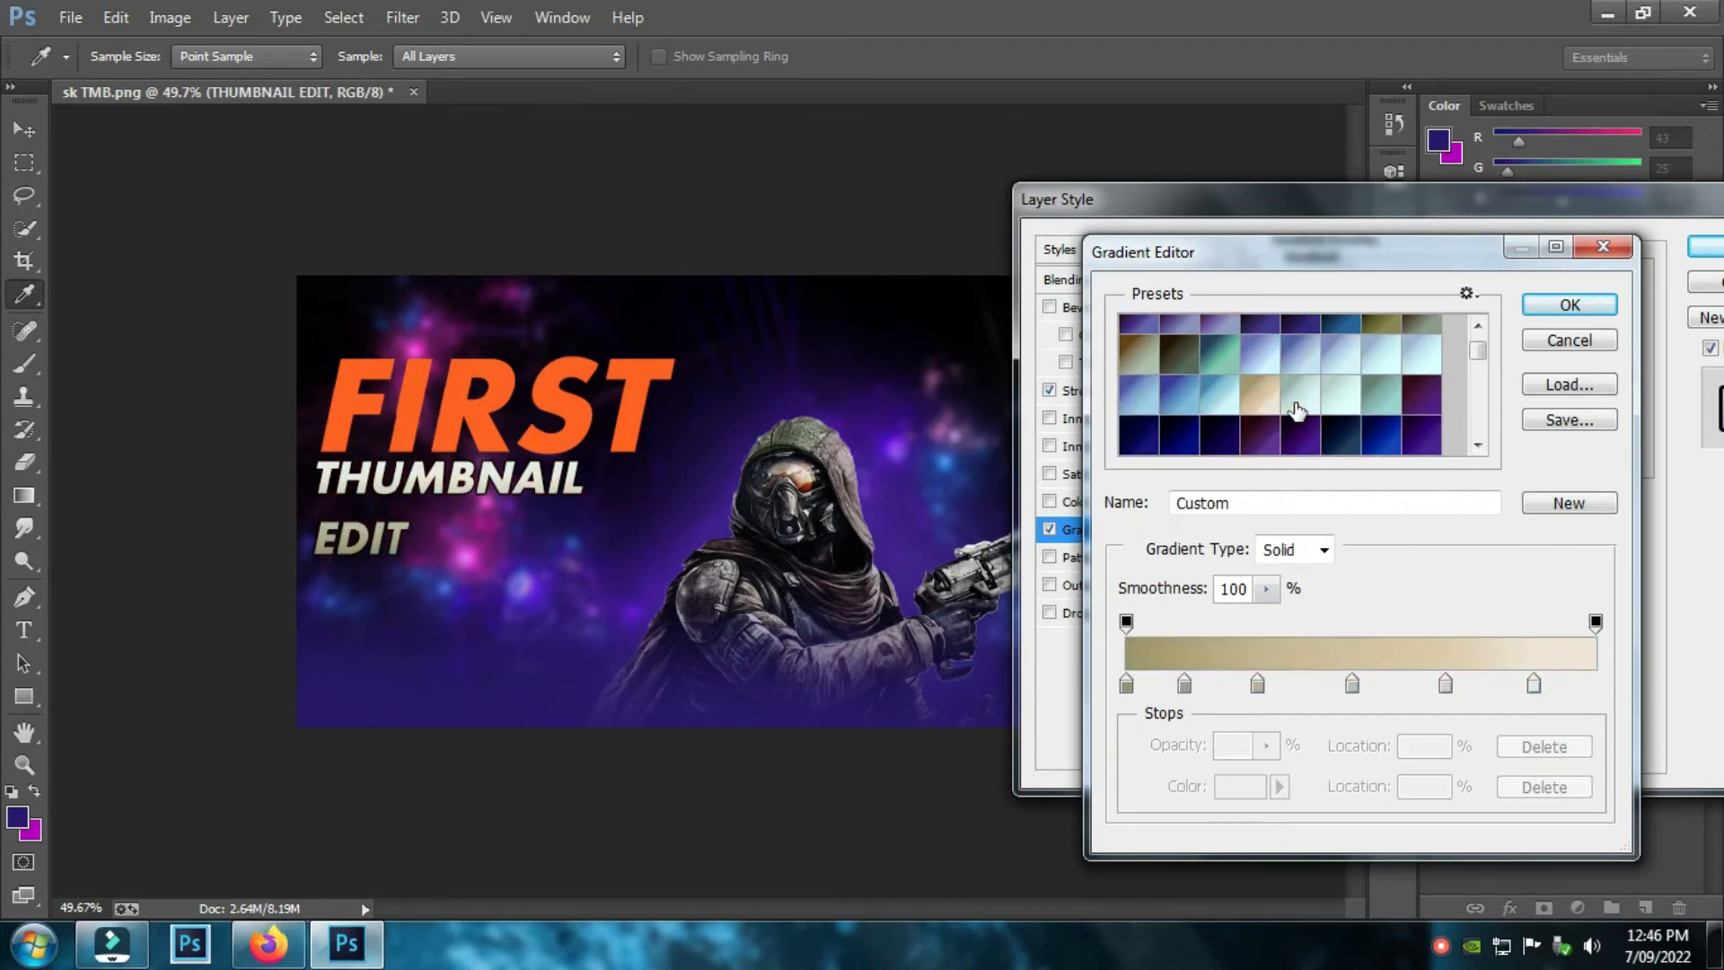
{"action": "left_click", "coordinate": [1570, 304]}
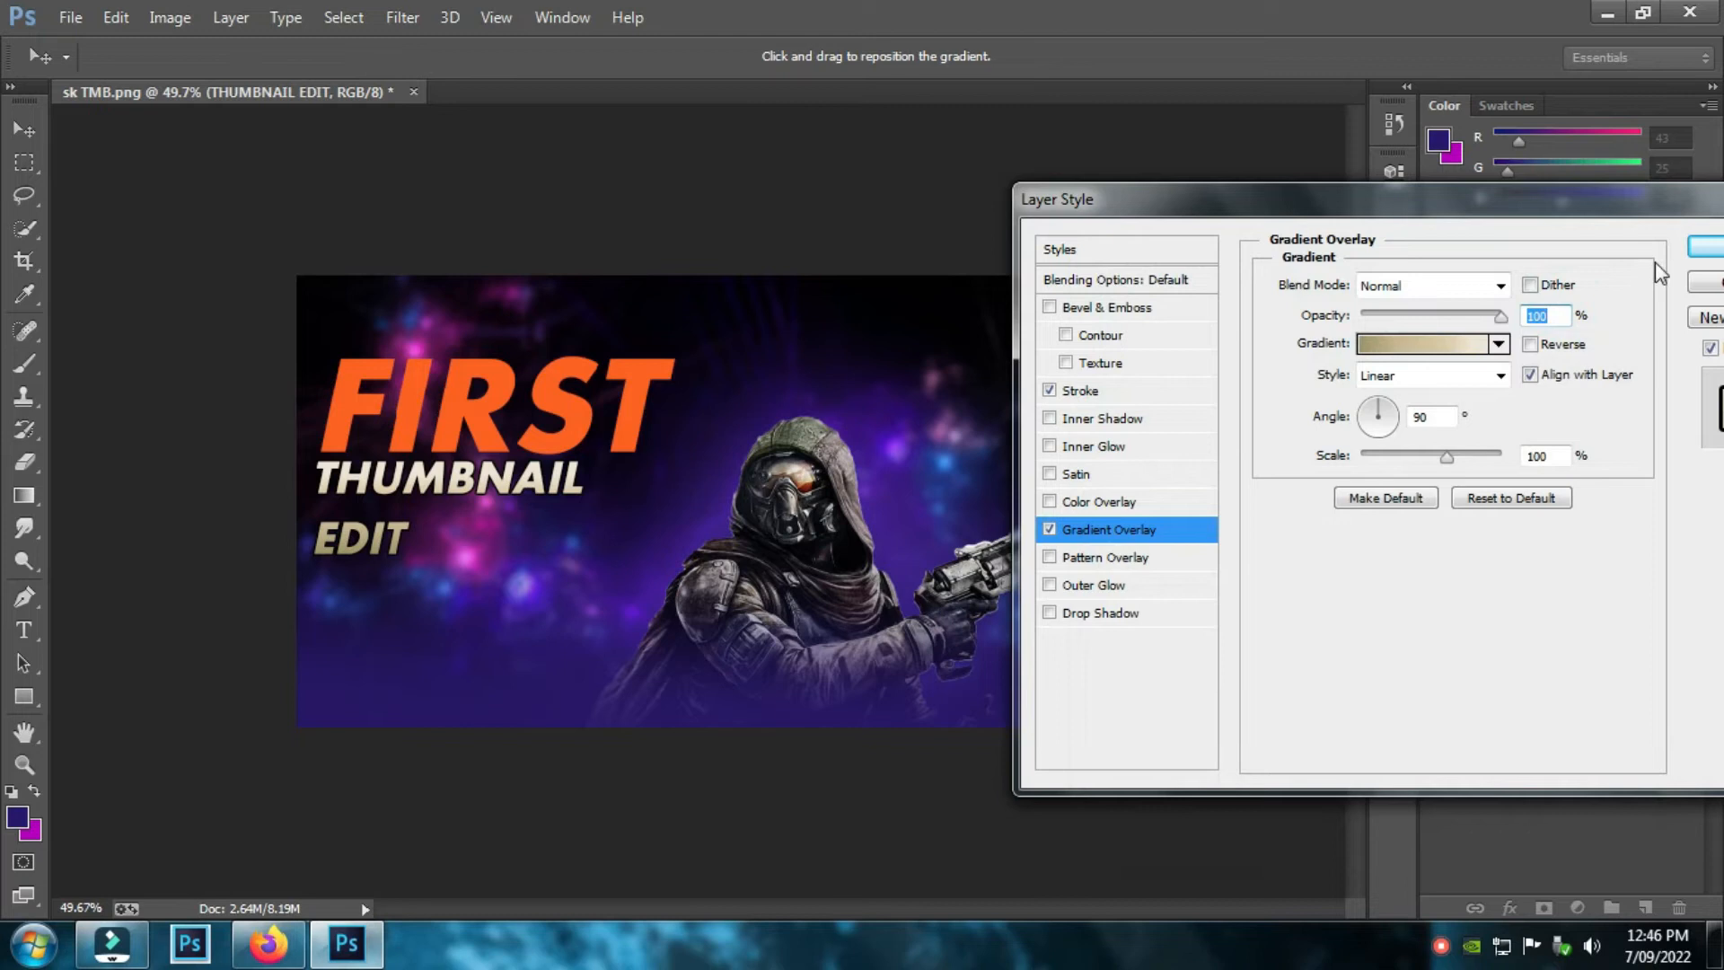
{"action": "left_click_drag", "start_coordinate": [1647, 213], "coordinate": [1450, 217]}
{"action": "left_click", "coordinate": [1540, 268]}
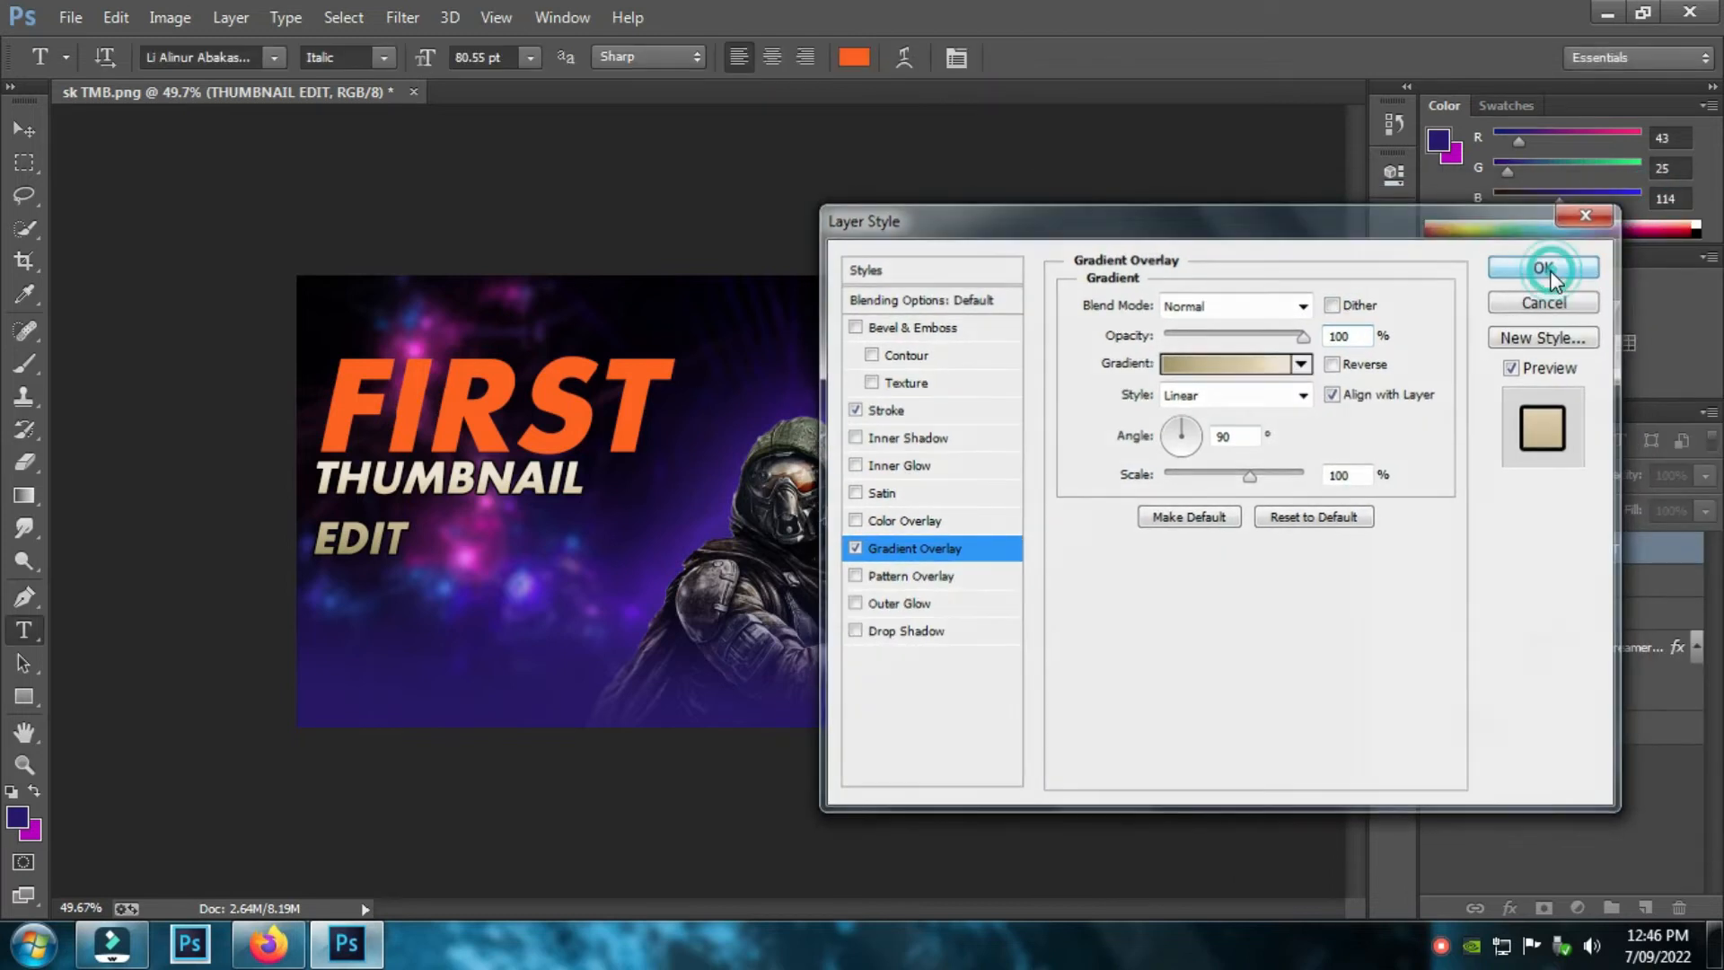
- Add a 4 px outside Stroke in turquoise #0af3e5 to the FIRST text layer
{"action": "double_click", "coordinate": [1575, 655]}
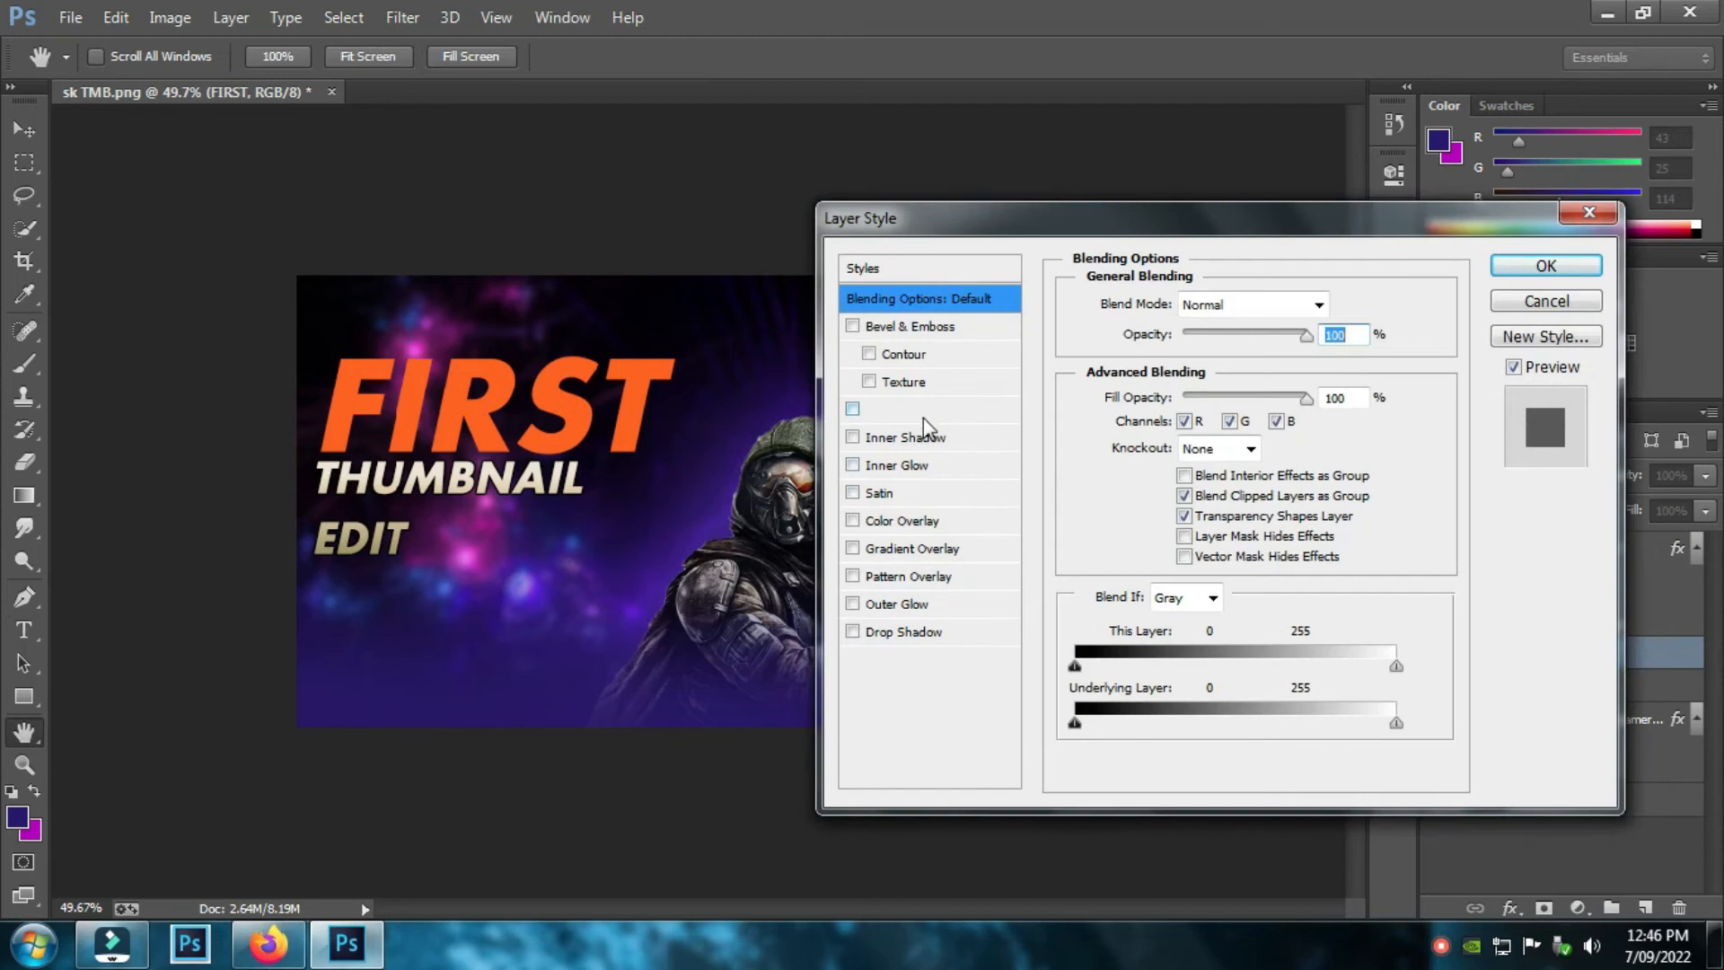
{"action": "left_click", "coordinate": [923, 415]}
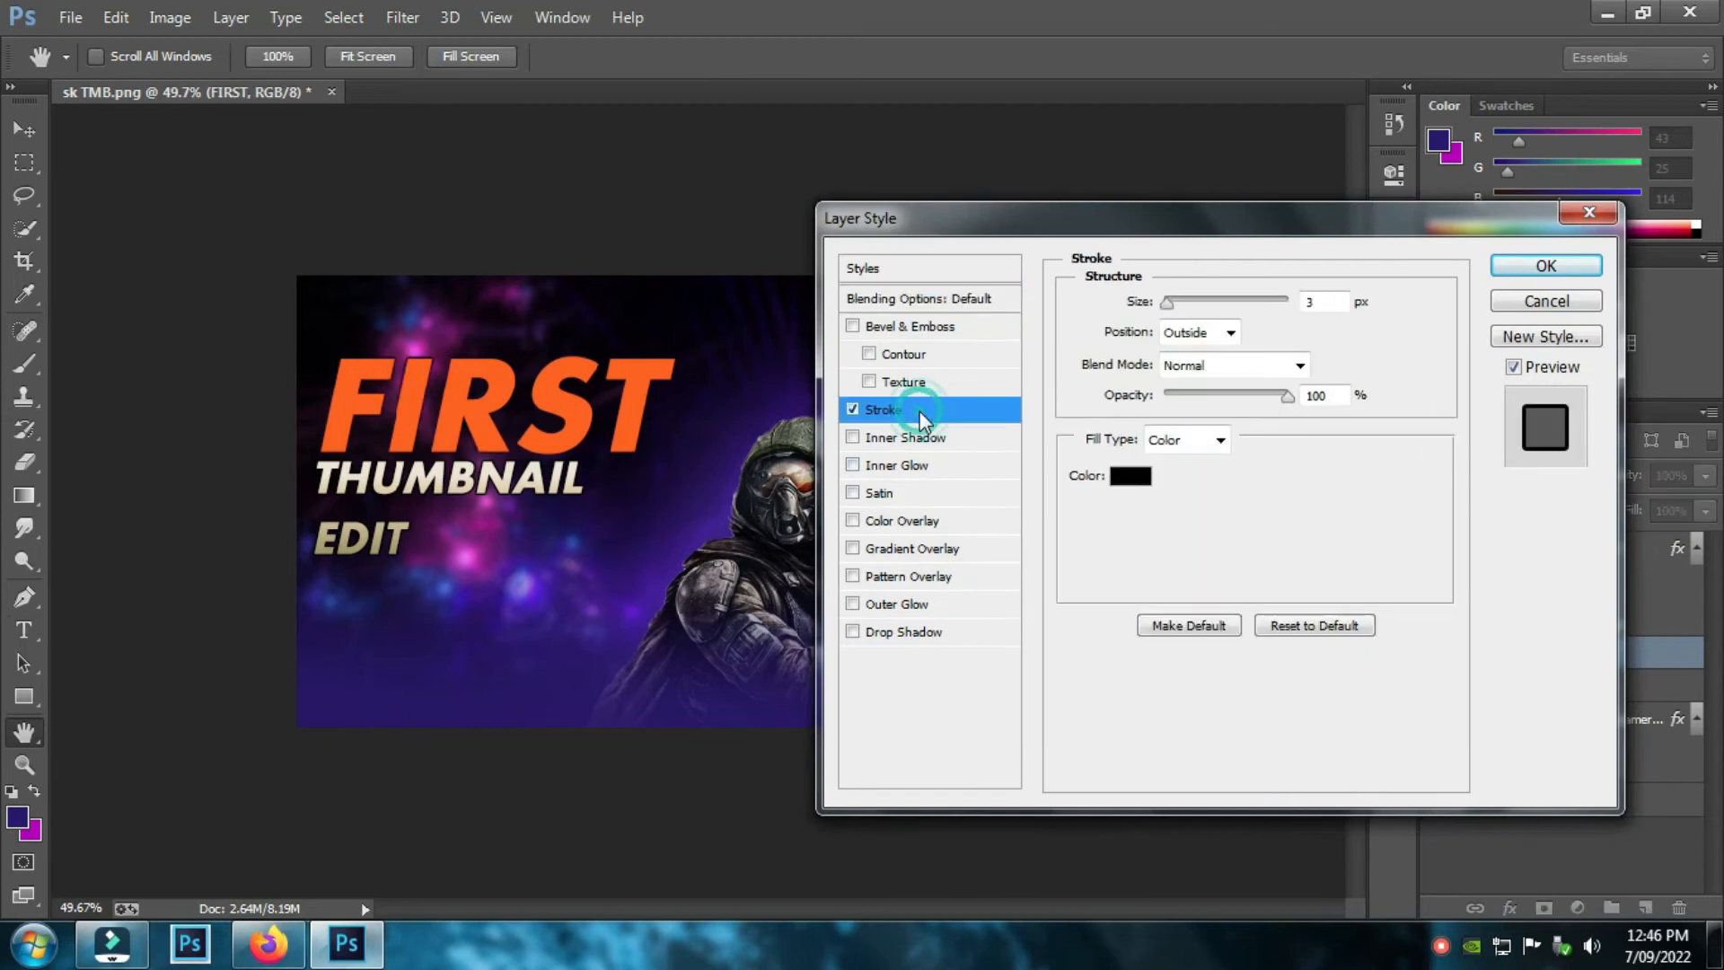
{"action": "left_click_drag", "start_coordinate": [1168, 301], "coordinate": [1172, 301]}
{"action": "left_click", "coordinate": [1130, 476]}
{"action": "left_click", "coordinate": [889, 391]}
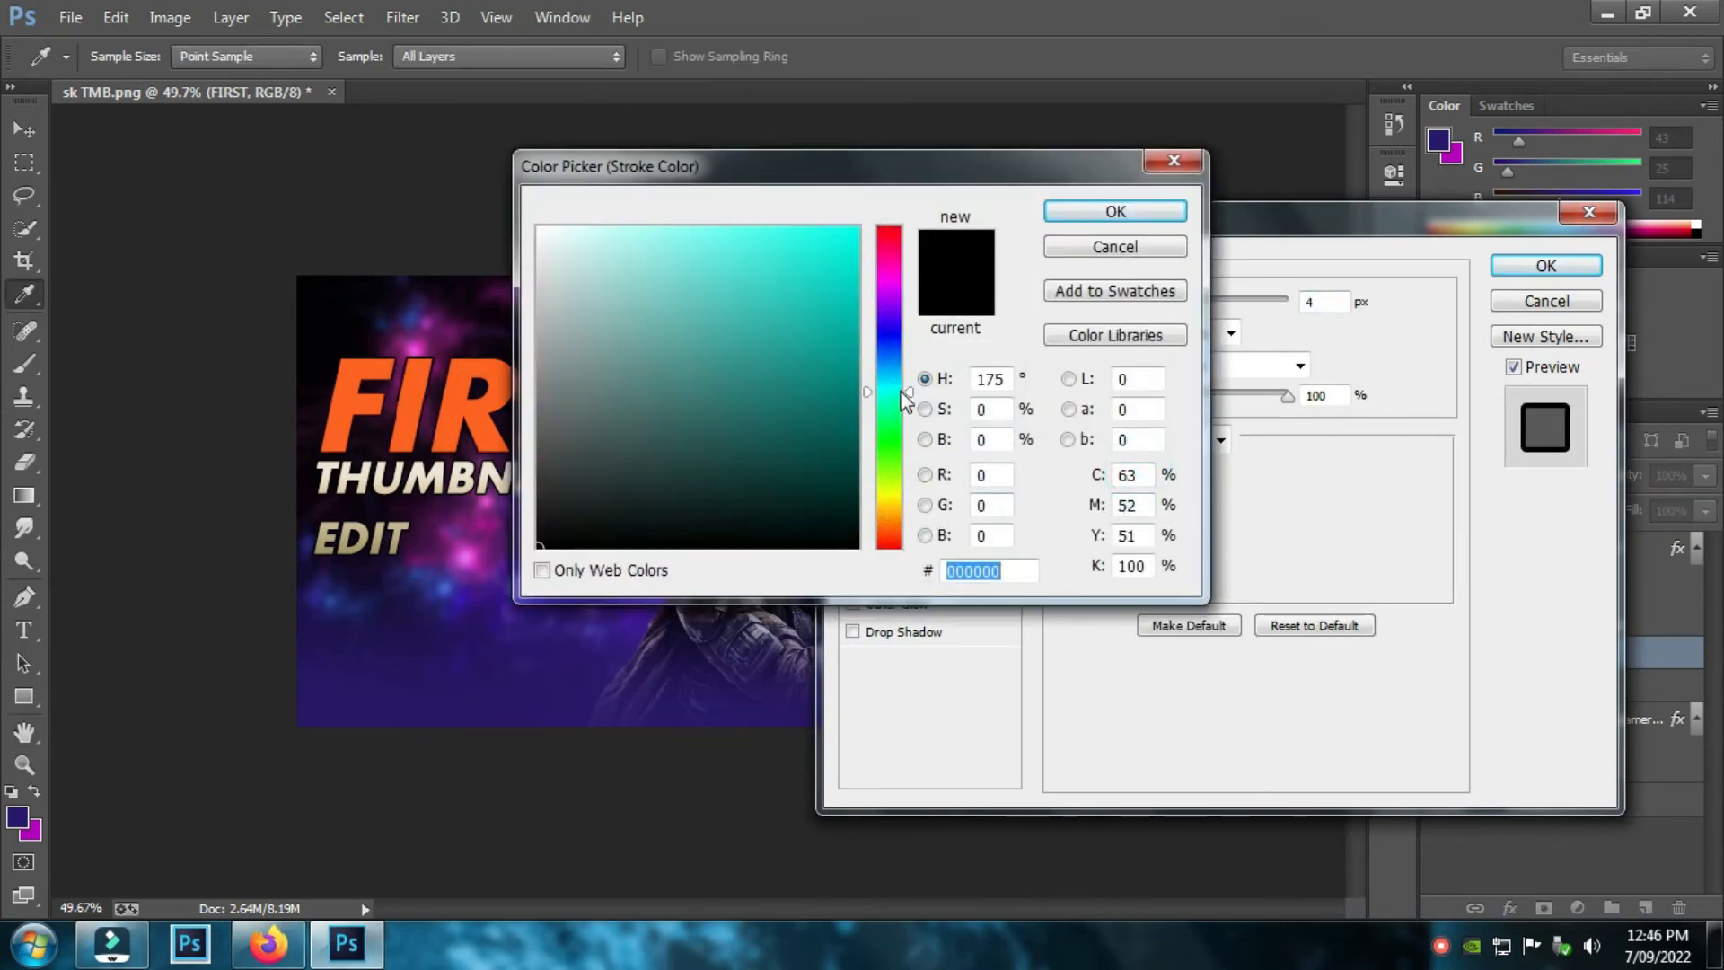
{"action": "left_click", "coordinate": [848, 245]}
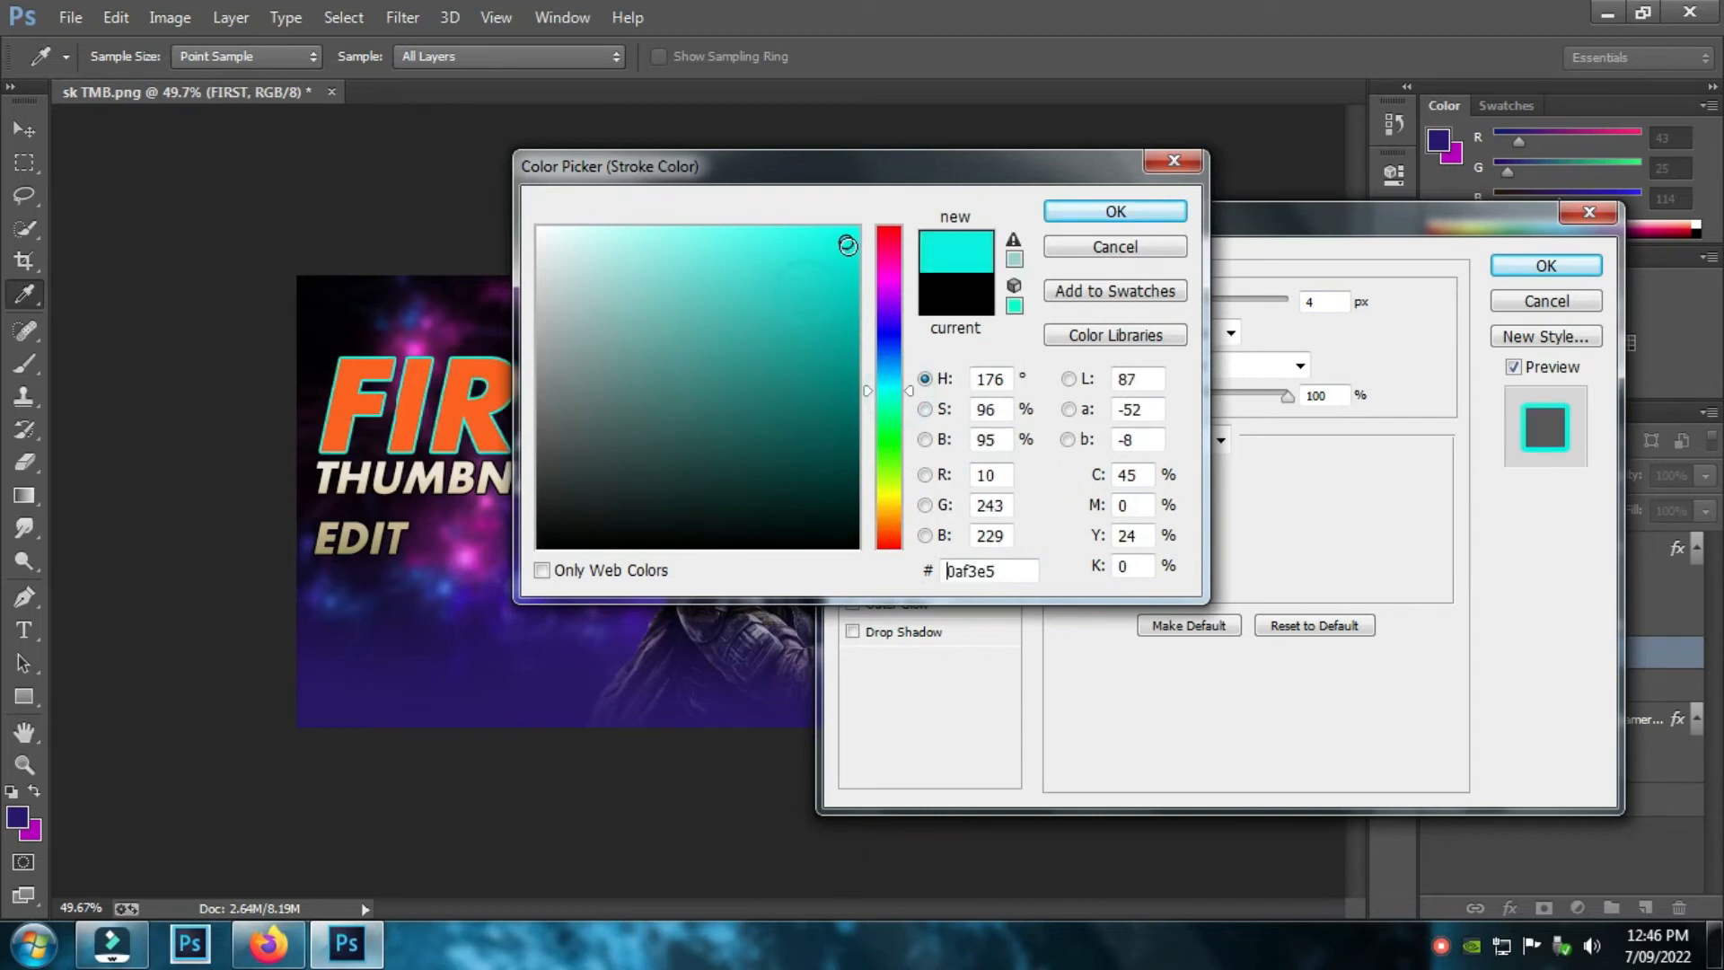
{"action": "left_click", "coordinate": [1115, 211]}
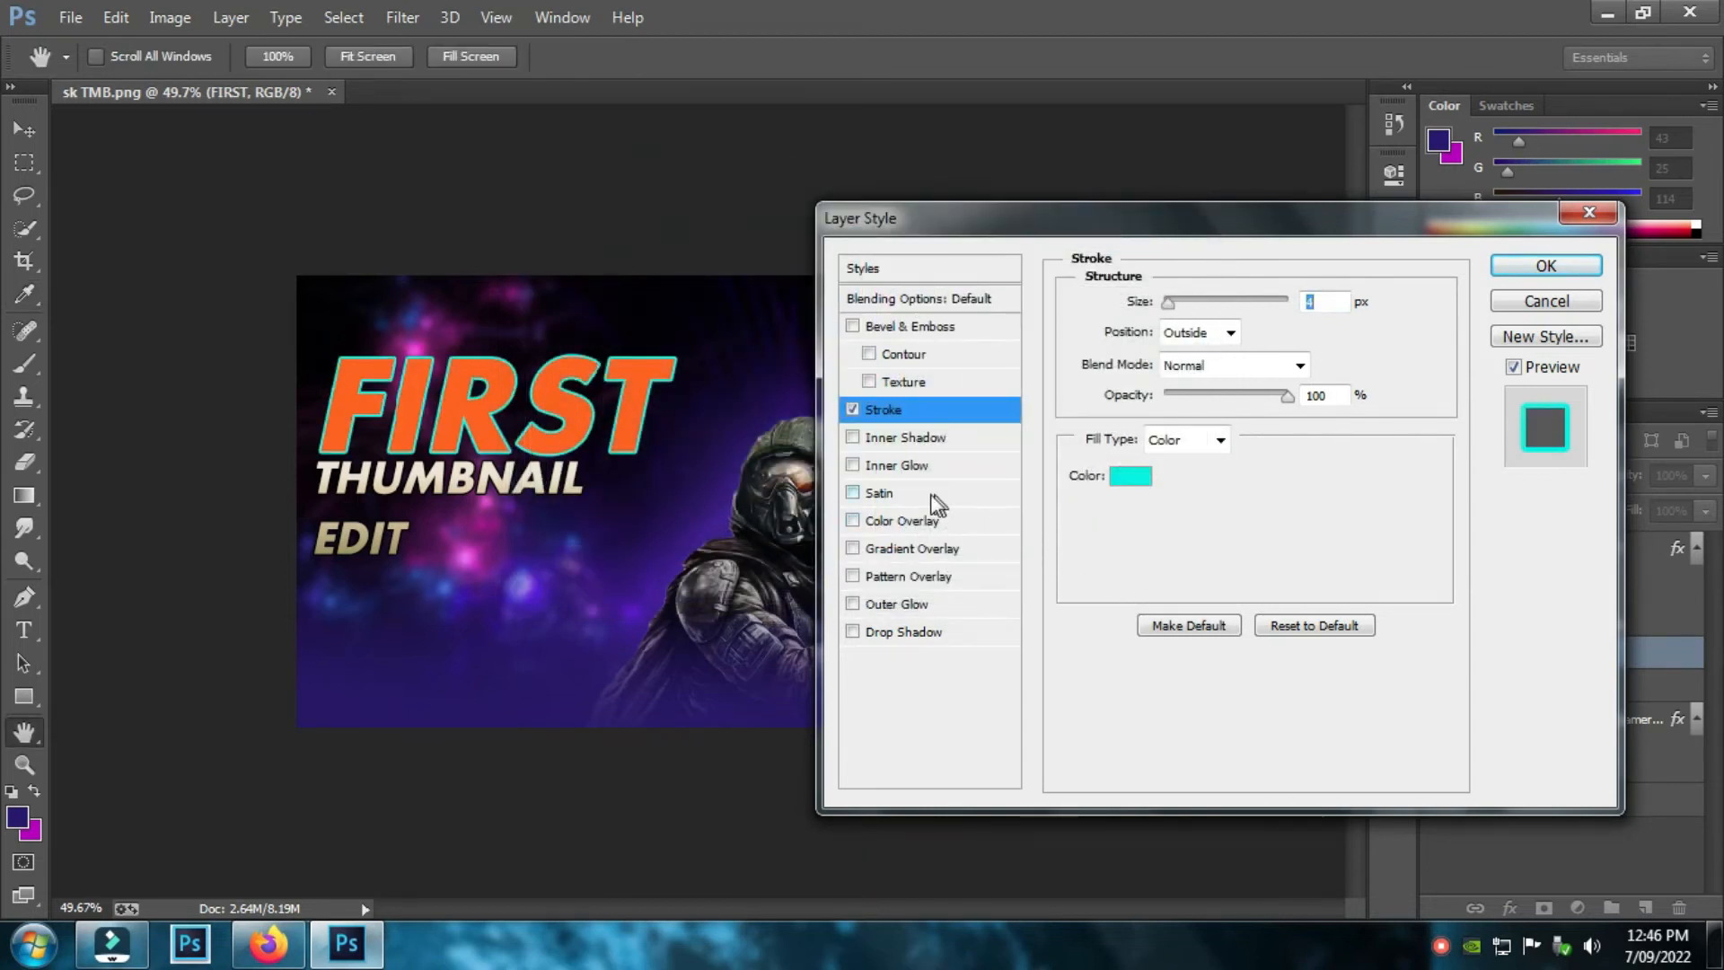
- Add an enlarged Outer Glow in cyan #00f0ff to the FIRST text and accept the layer style
{"action": "left_click", "coordinate": [898, 605]}
{"action": "mouse_move", "coordinate": [1166, 518]}
{"action": "left_mouse_down"}
{"action": "mouse_move", "coordinate": [1200, 524]}
{"action": "mouse_move", "coordinate": [1176, 531]}
{"action": "left_mouse_up"}
{"action": "left_click", "coordinate": [1131, 394]}
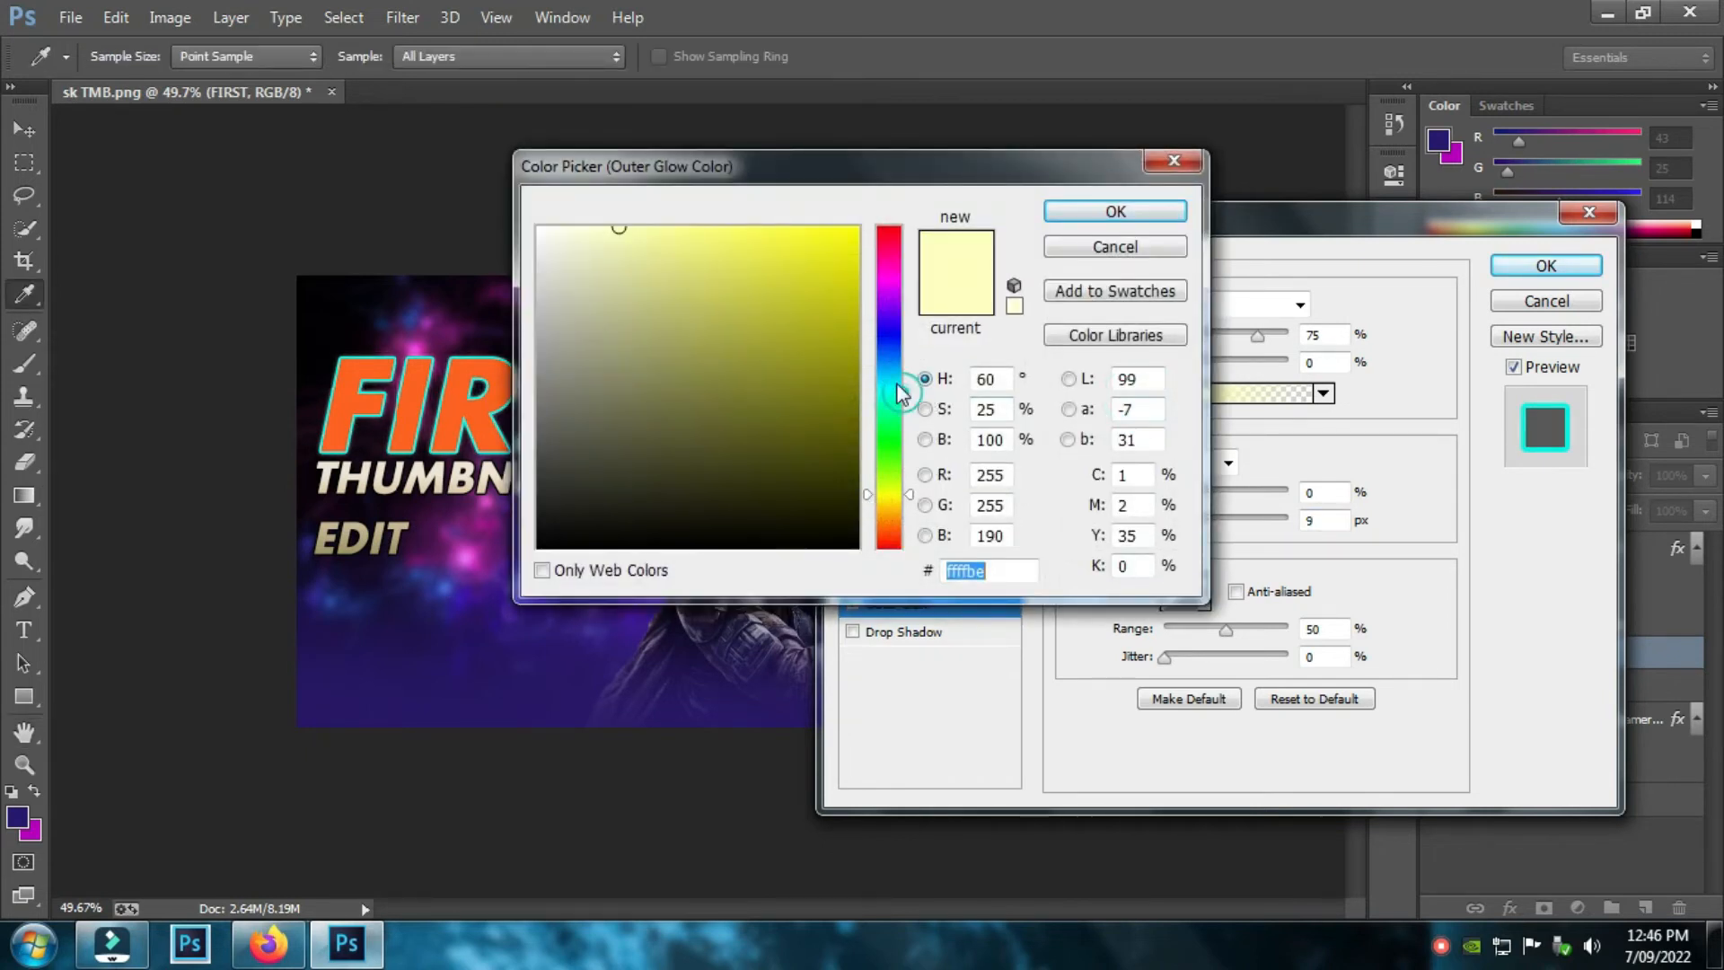
{"action": "type", "text": "00f0ff"}
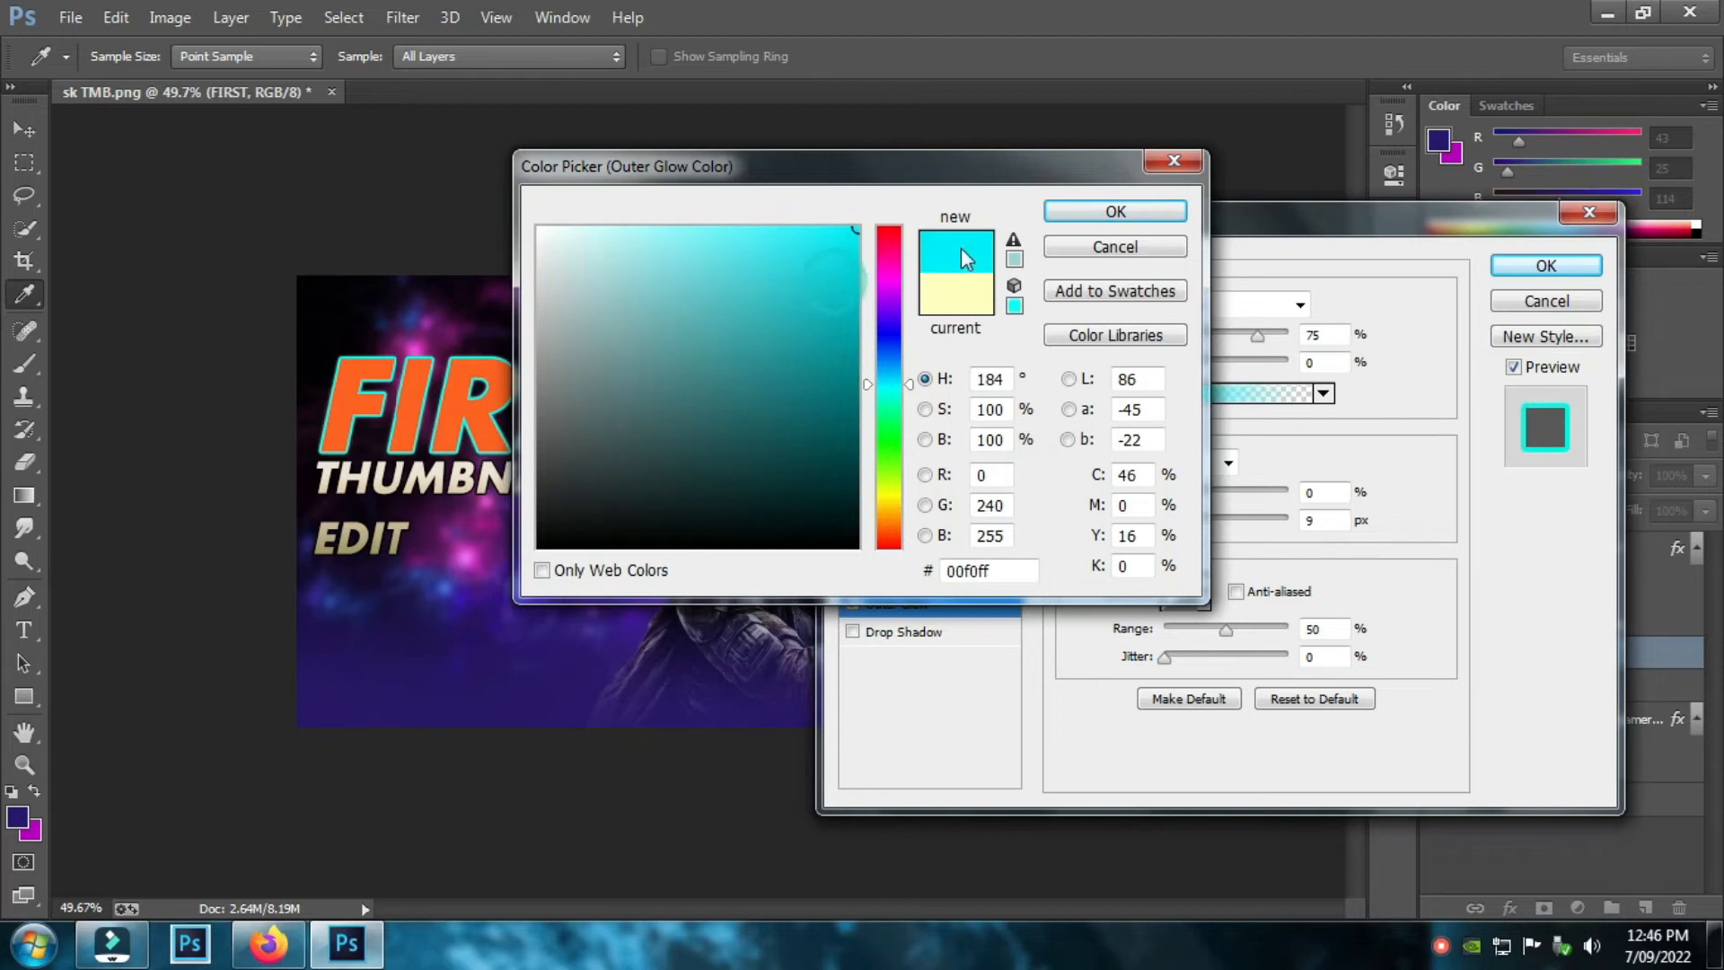
{"action": "left_click", "coordinate": [1110, 213]}
{"action": "left_click_drag", "start_coordinate": [1175, 532], "coordinate": [1182, 527]}
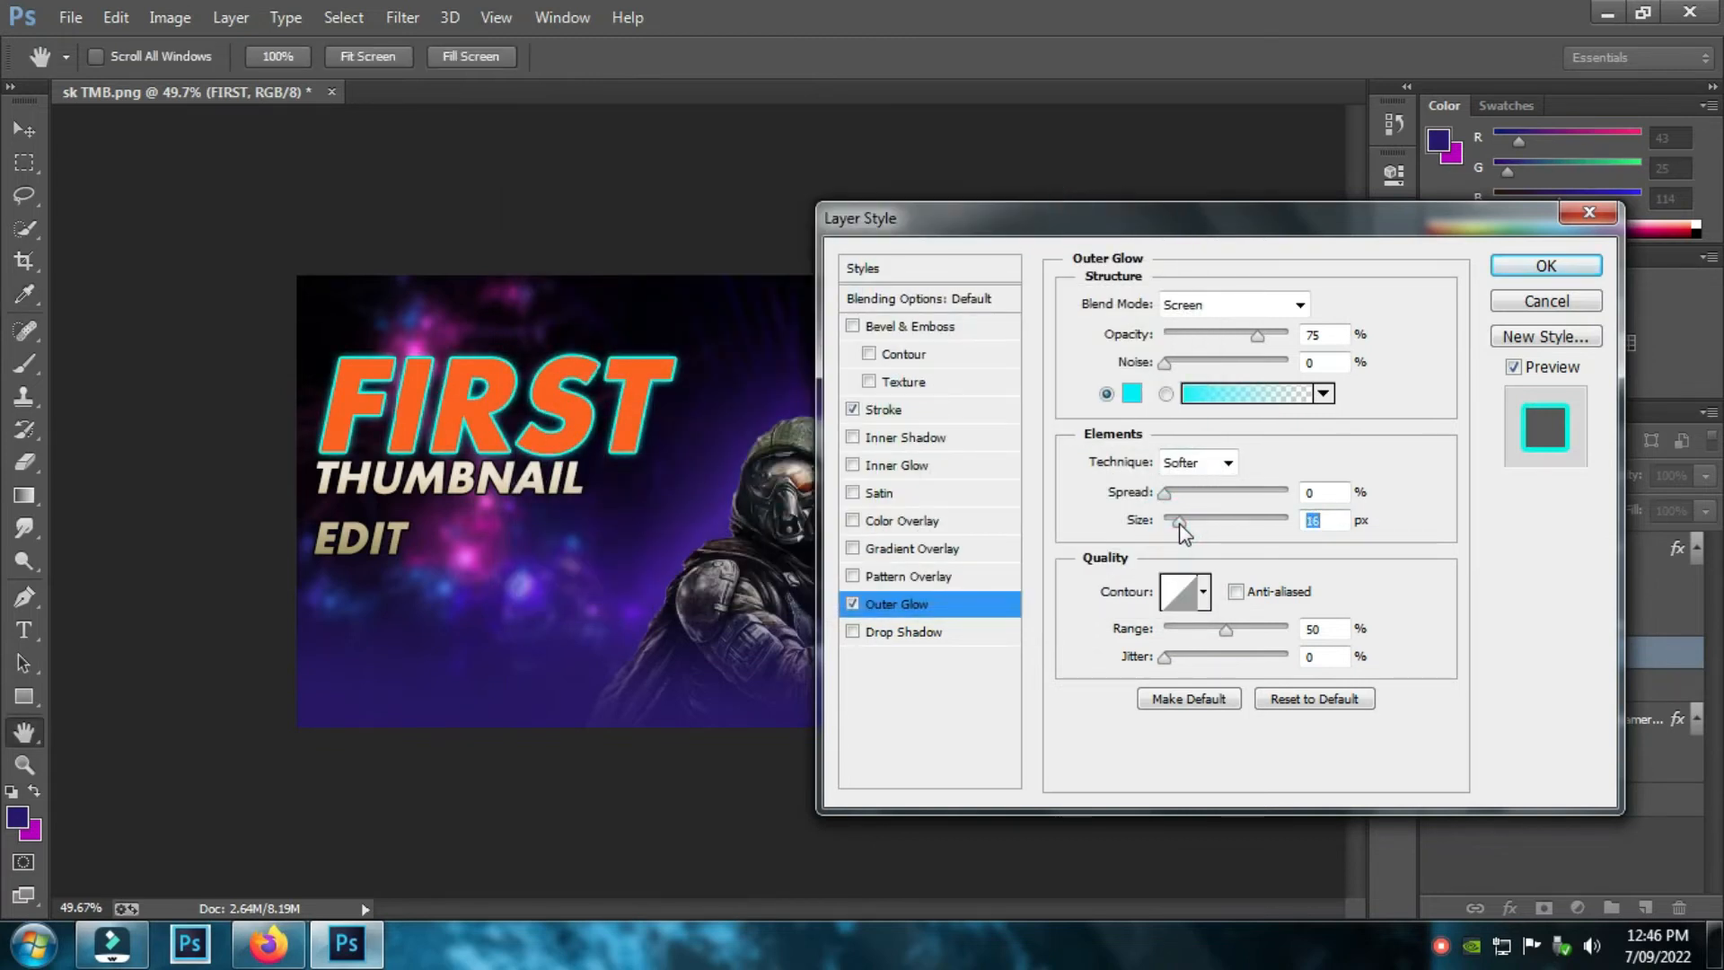
{"action": "left_click", "coordinate": [1545, 264]}
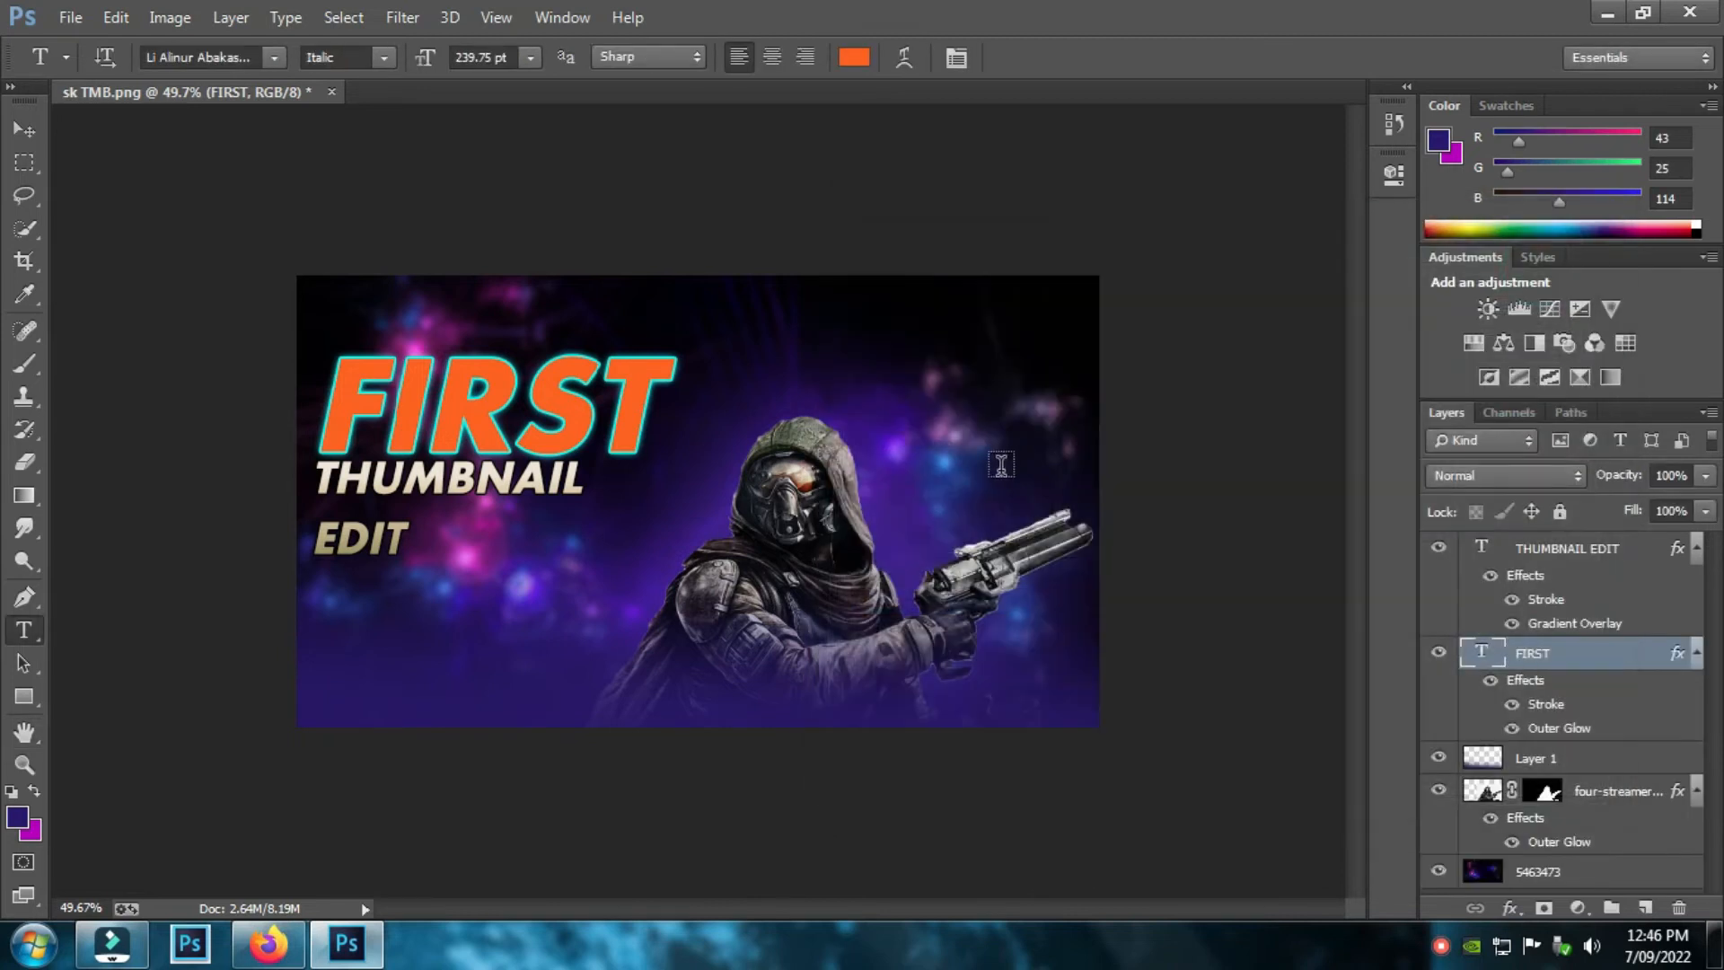
- Add a Drop Shadow with increased spread and distance to the FIRST text layer and accept the layer style
{"action": "double_click", "coordinate": [1604, 653]}
{"action": "left_click", "coordinate": [907, 631]}
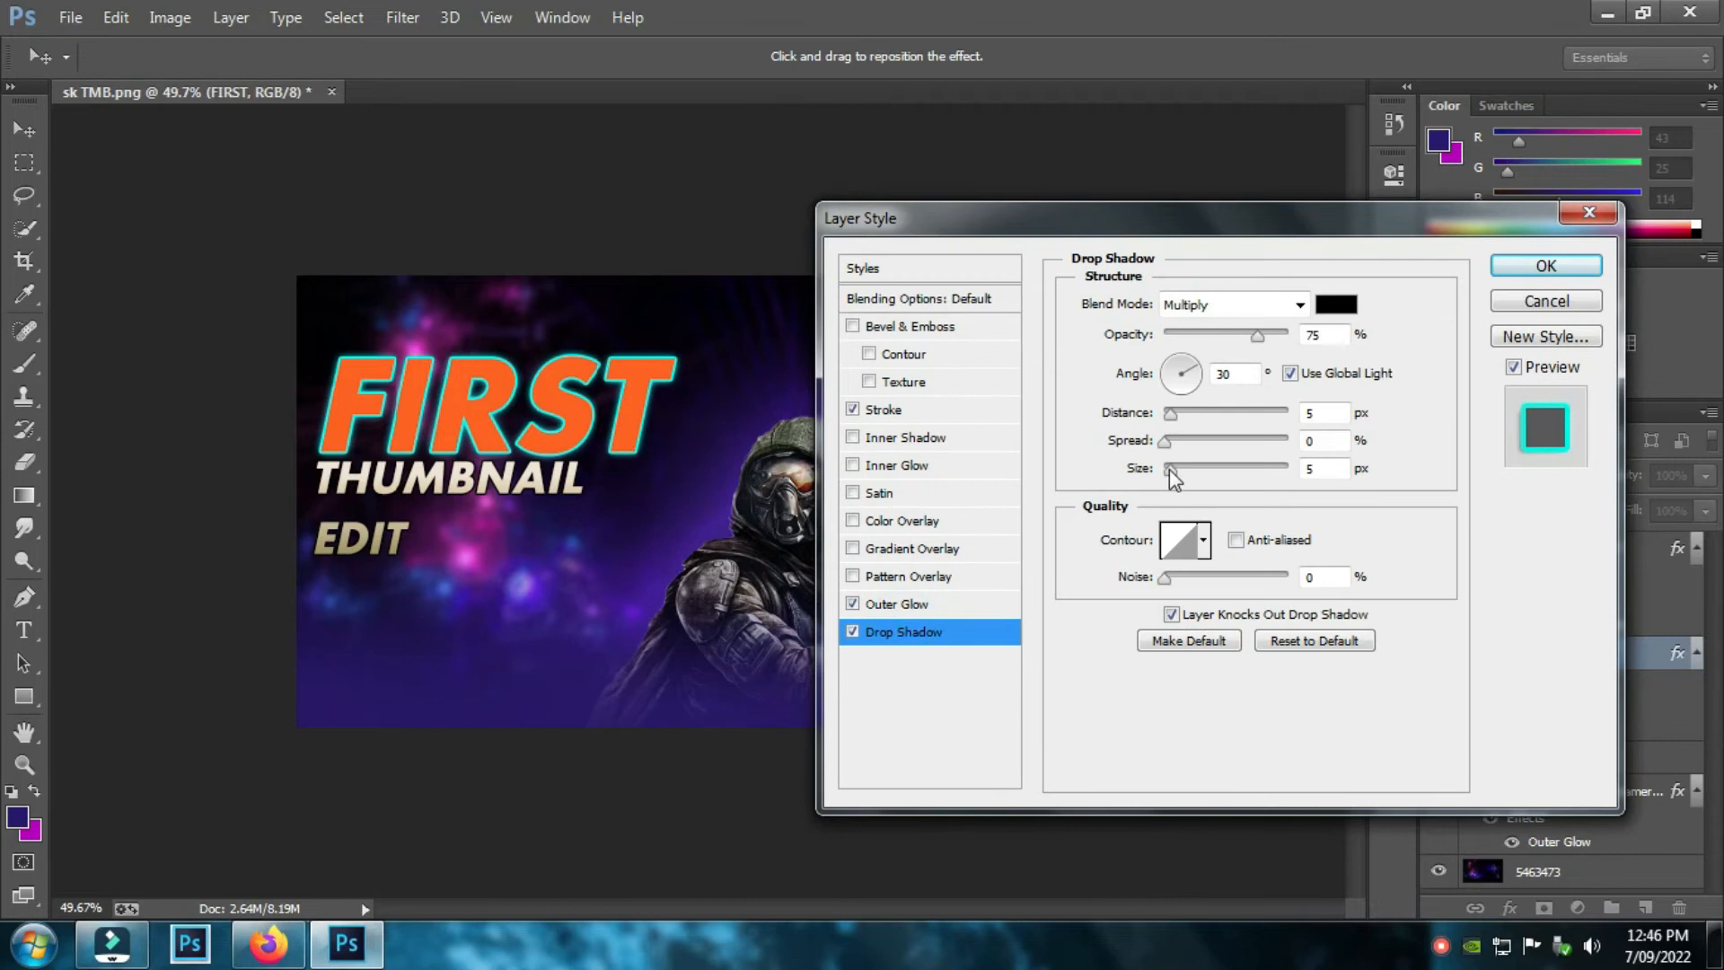
{"action": "left_click_drag", "start_coordinate": [1165, 441], "coordinate": [1195, 413]}
{"action": "left_click", "coordinate": [1546, 265]}
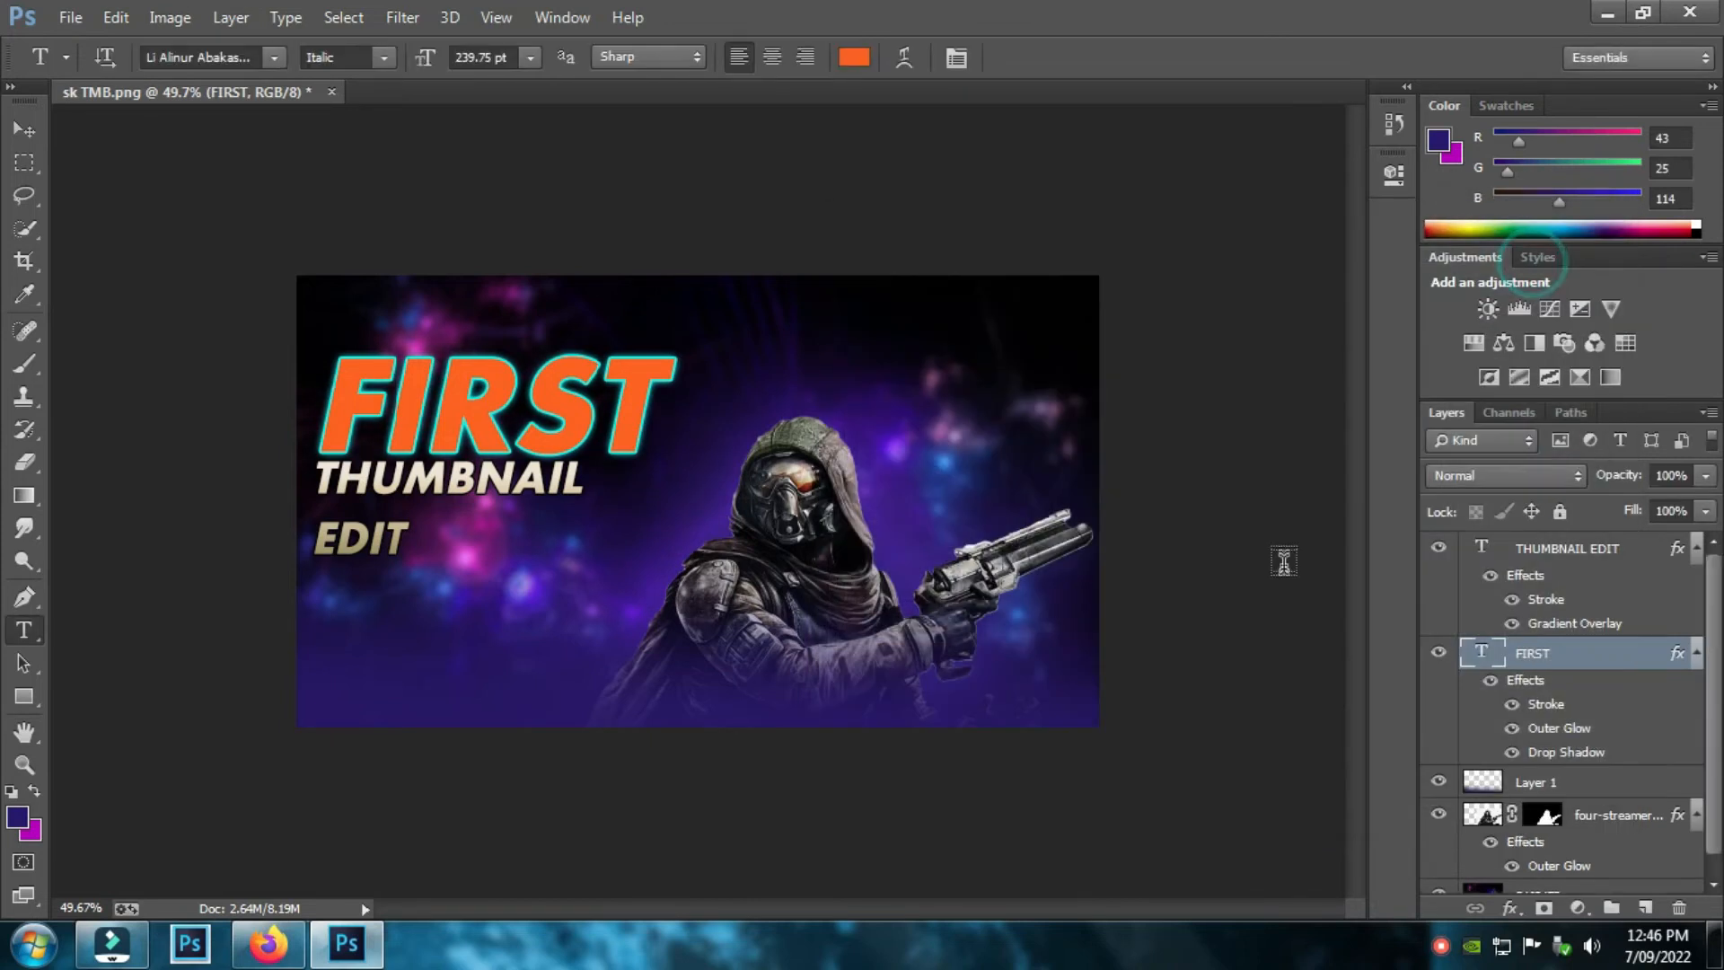
- Add a small pale-yellow Outer Glow to the THUMBNAIL EDIT text layer
{"action": "left_click", "coordinate": [1583, 552]}
{"action": "double_click", "coordinate": [1585, 550]}
{"action": "left_click", "coordinate": [898, 604]}
{"action": "mouse_move", "coordinate": [1170, 521]}
{"action": "left_mouse_down"}
{"action": "mouse_move", "coordinate": [1198, 523]}
{"action": "mouse_move", "coordinate": [1163, 528]}
{"action": "left_mouse_up"}
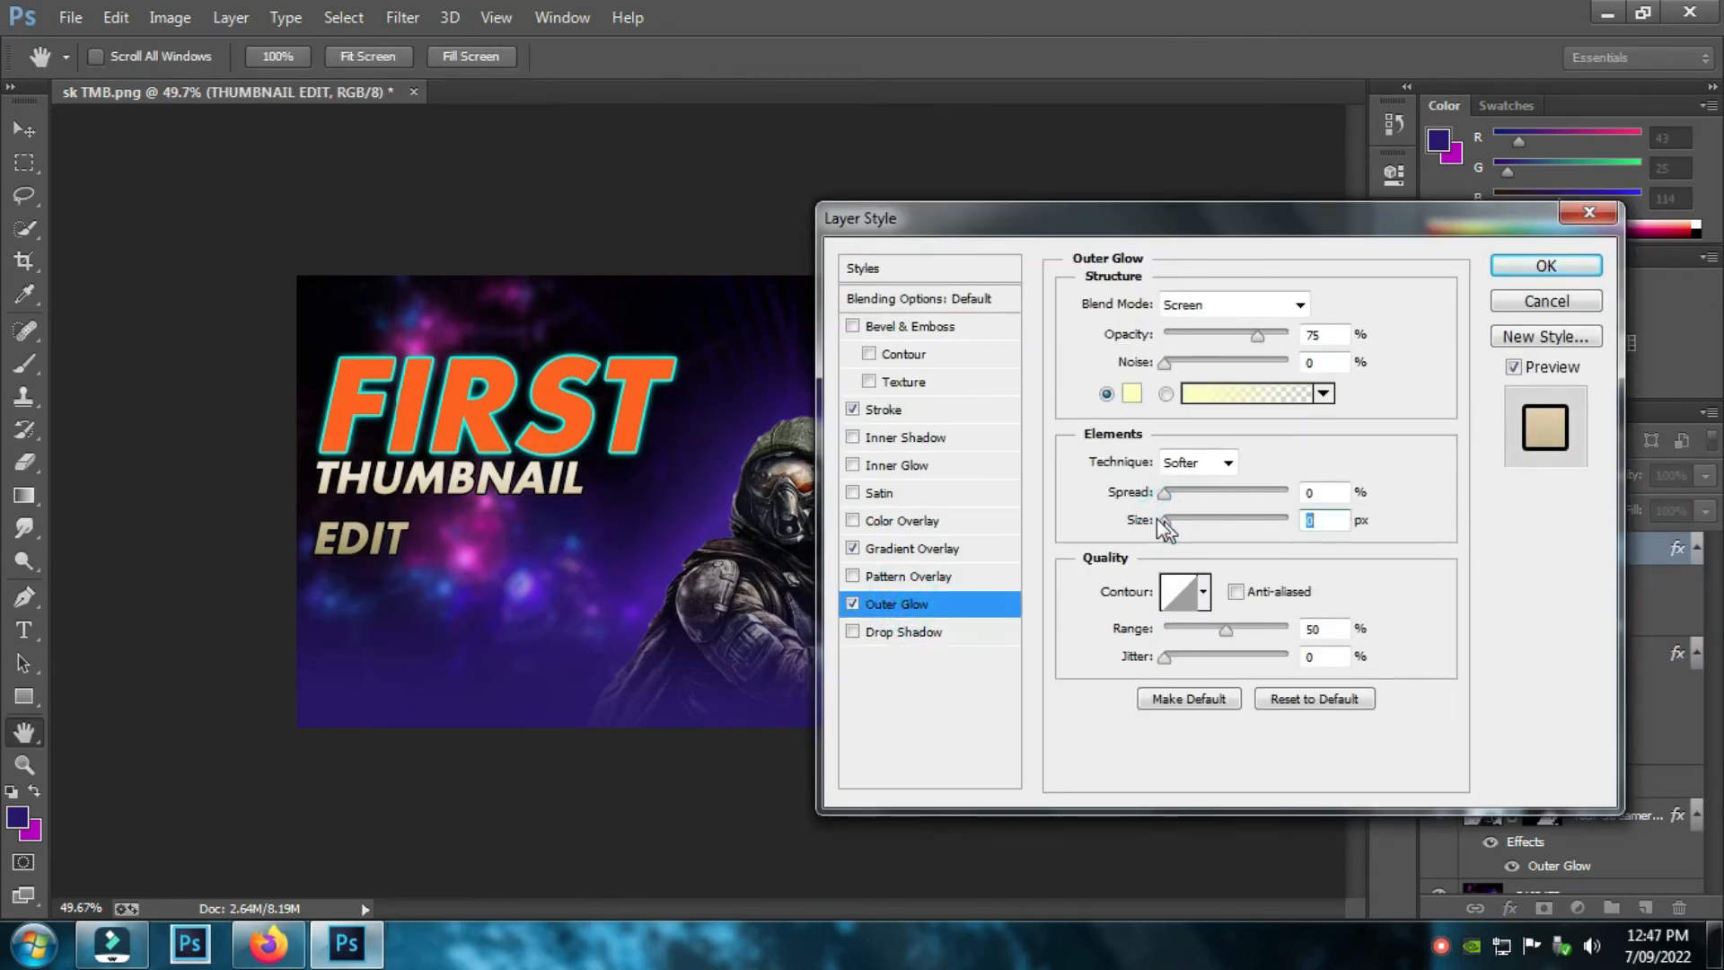
{"action": "left_click_drag", "start_coordinate": [1172, 526], "coordinate": [1176, 526]}
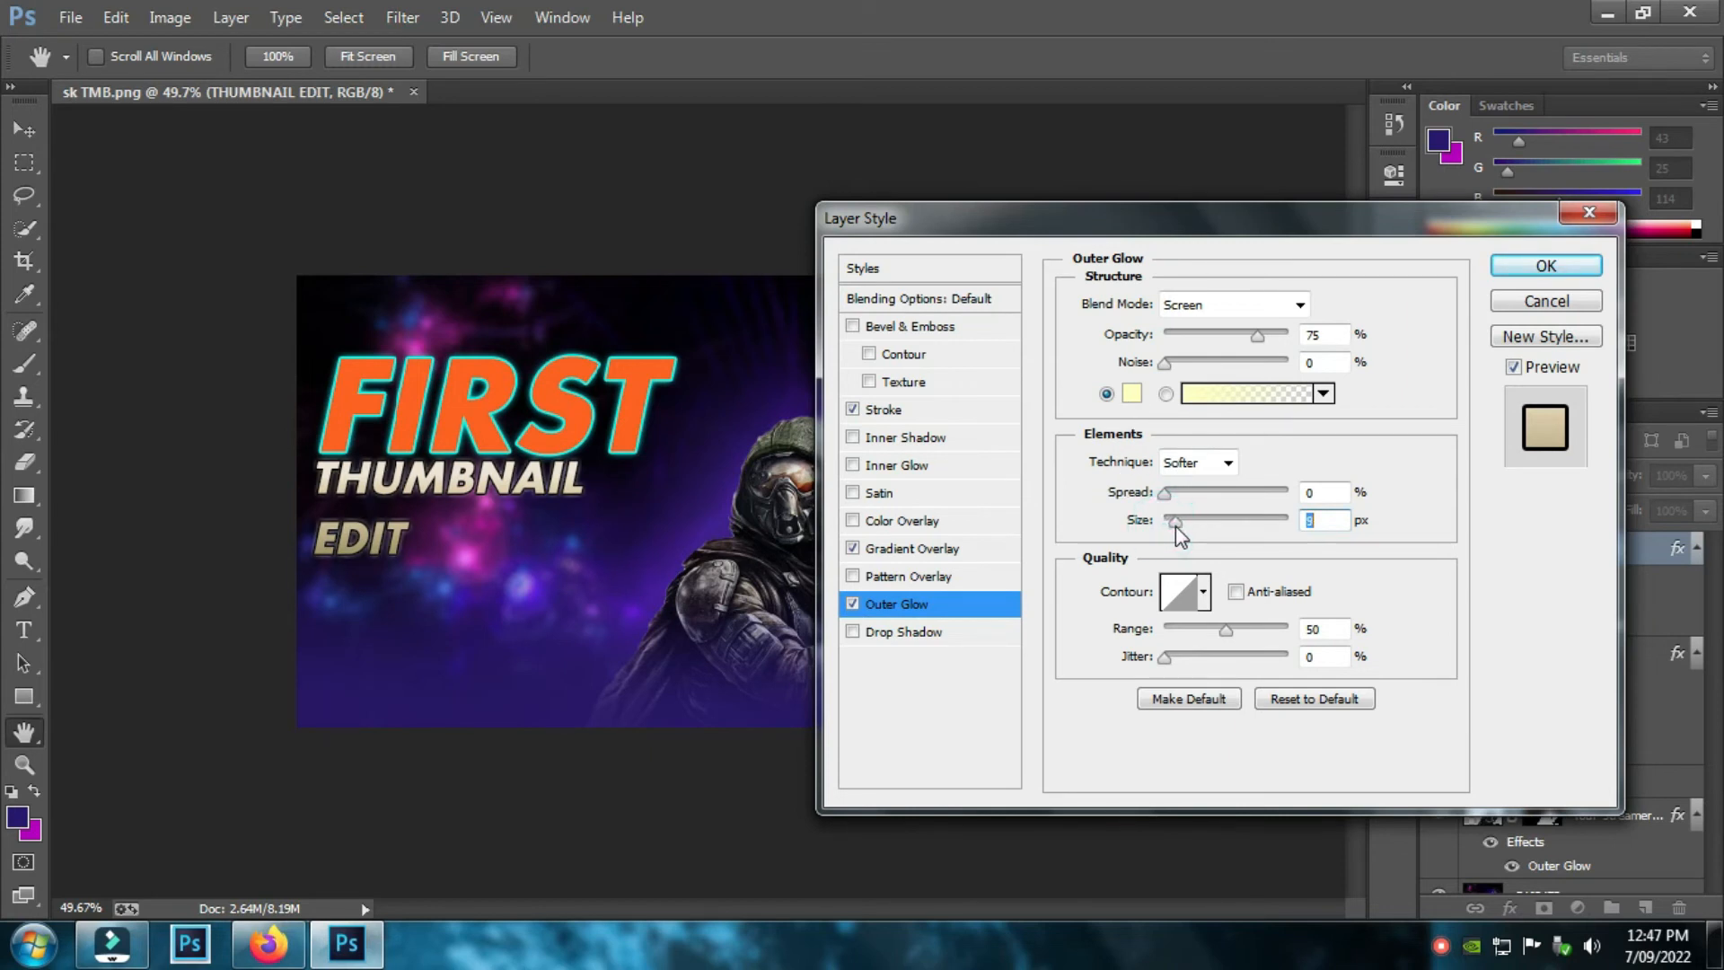
- Change the THUMBNAIL EDIT text's stroke colour to blue #001be3
{"action": "left_click", "coordinate": [961, 412]}
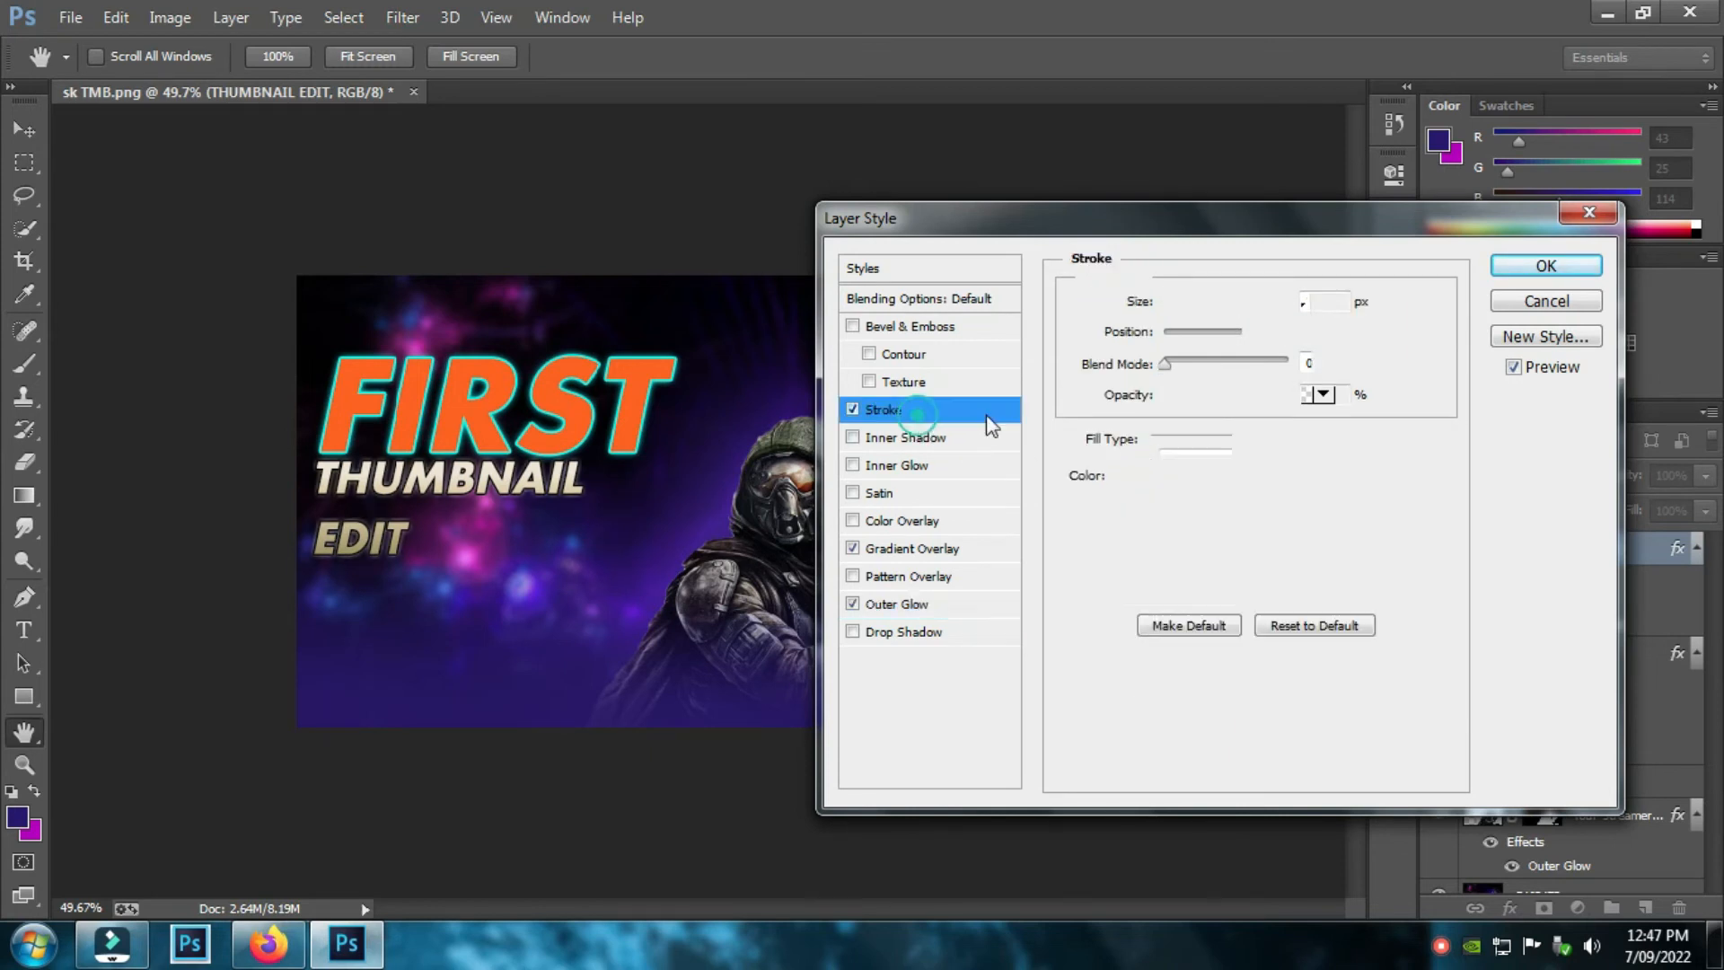
{"action": "left_click", "coordinate": [1124, 474]}
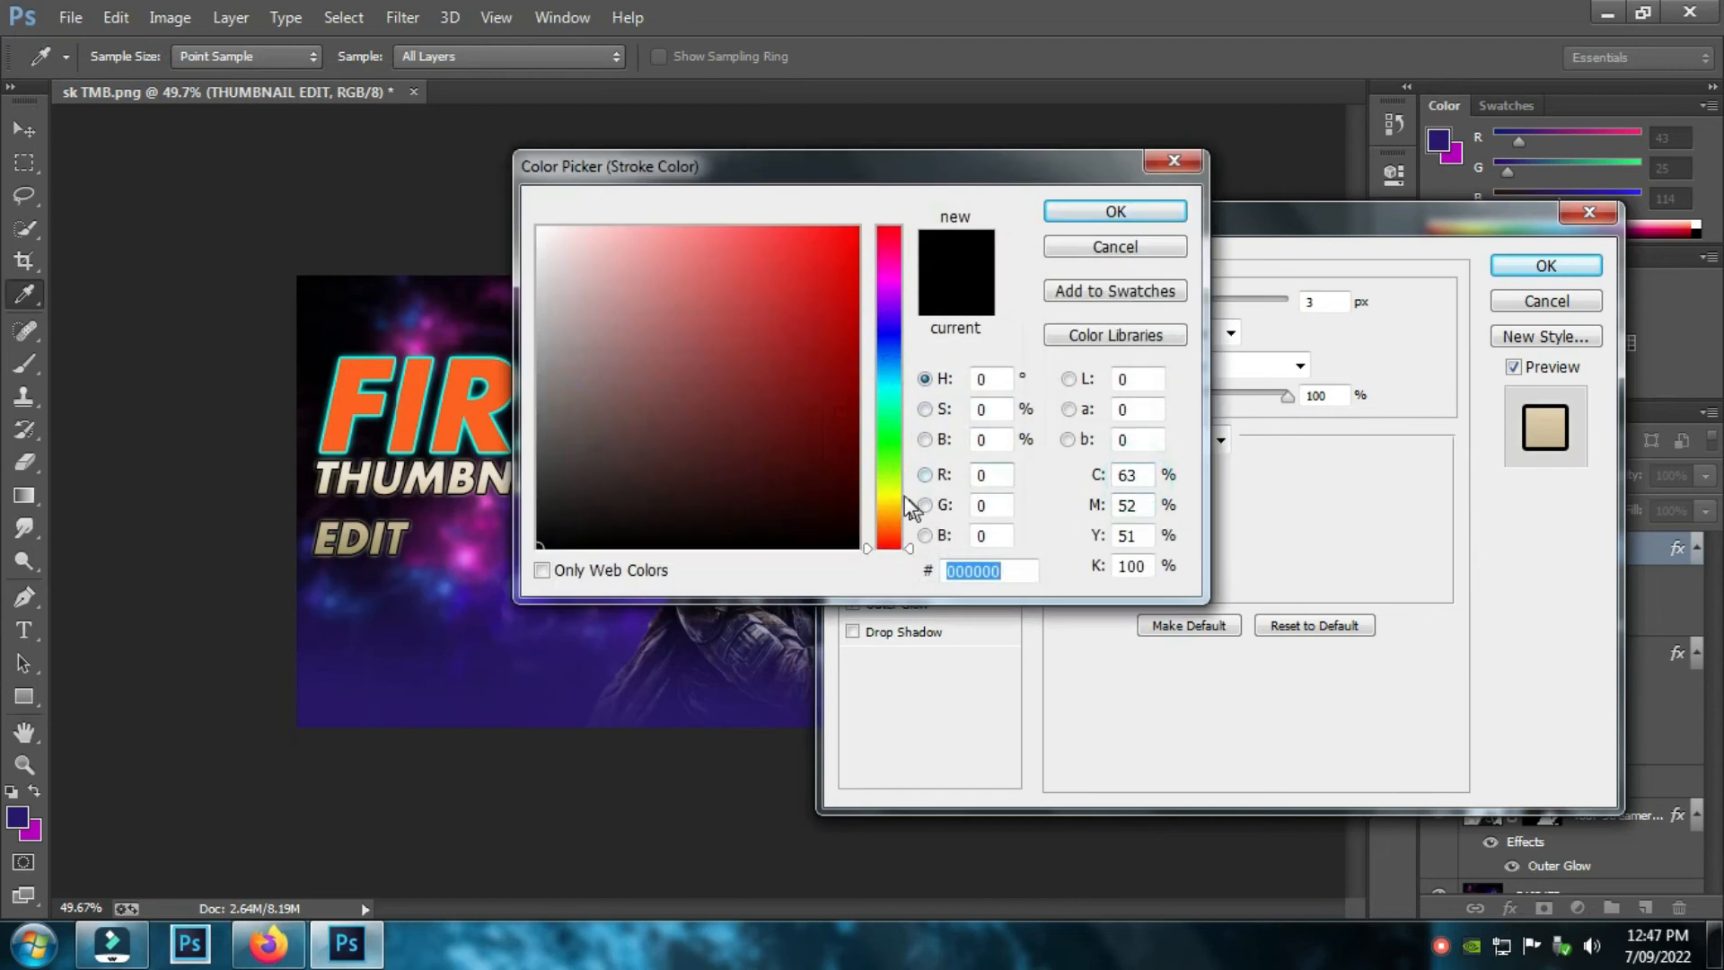
{"action": "left_click", "coordinate": [891, 488]}
{"action": "left_click", "coordinate": [855, 263]}
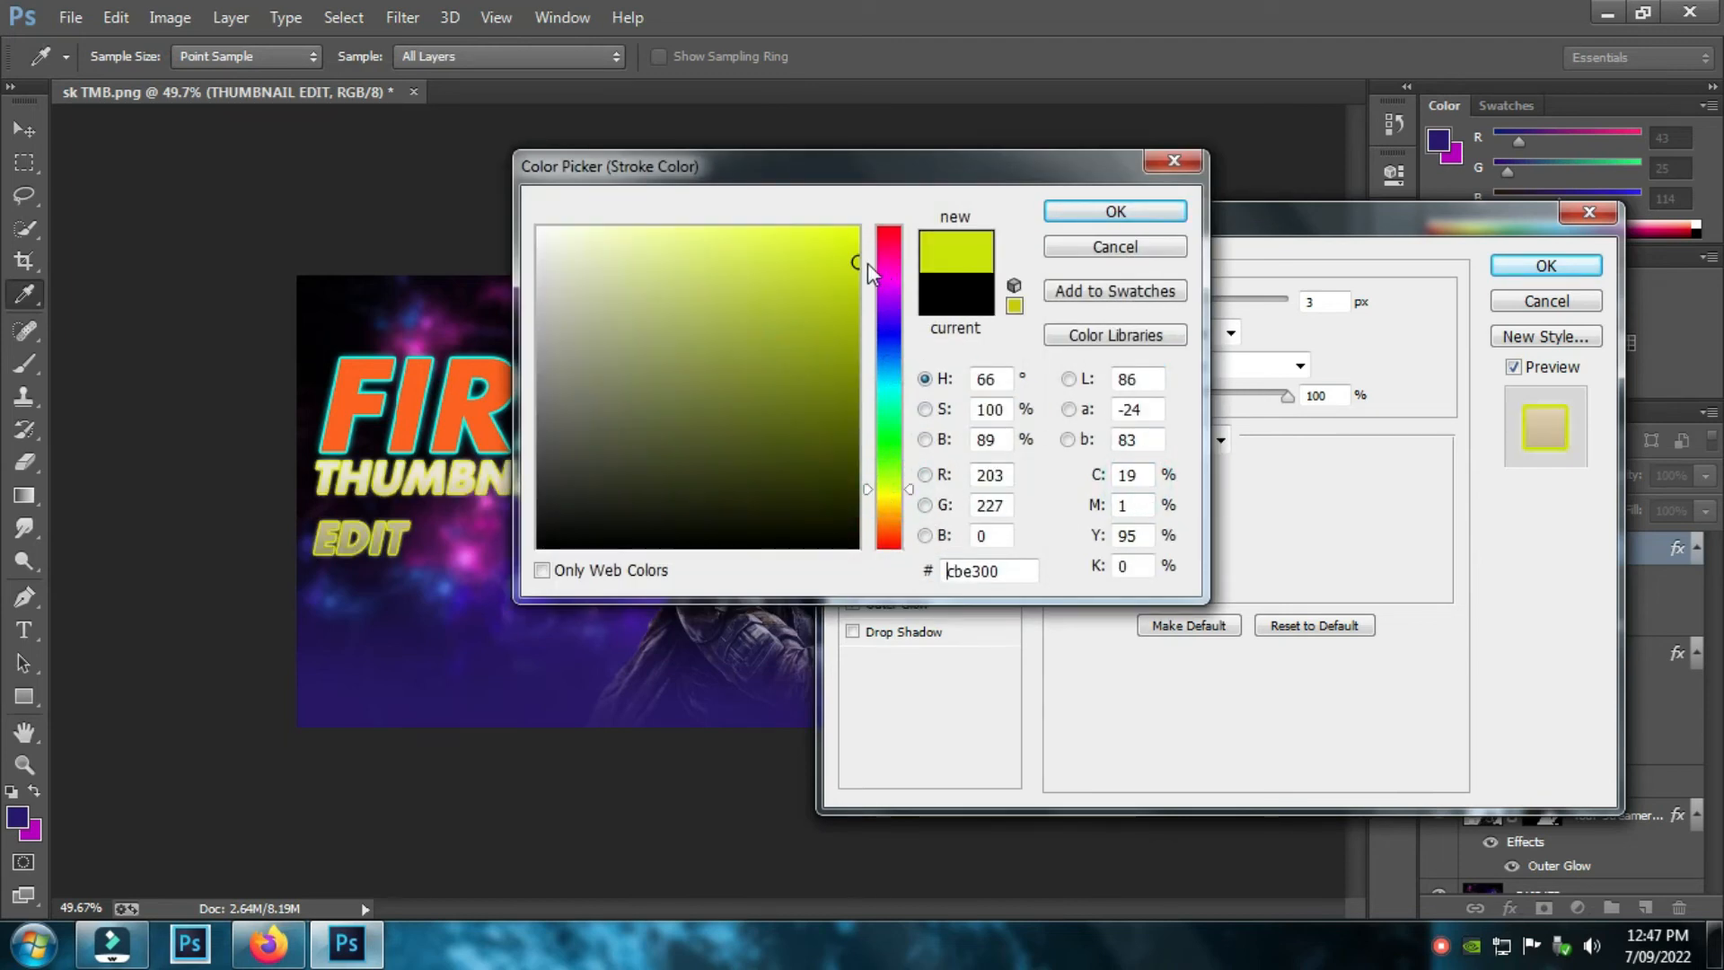
{"action": "left_click", "coordinate": [880, 340]}
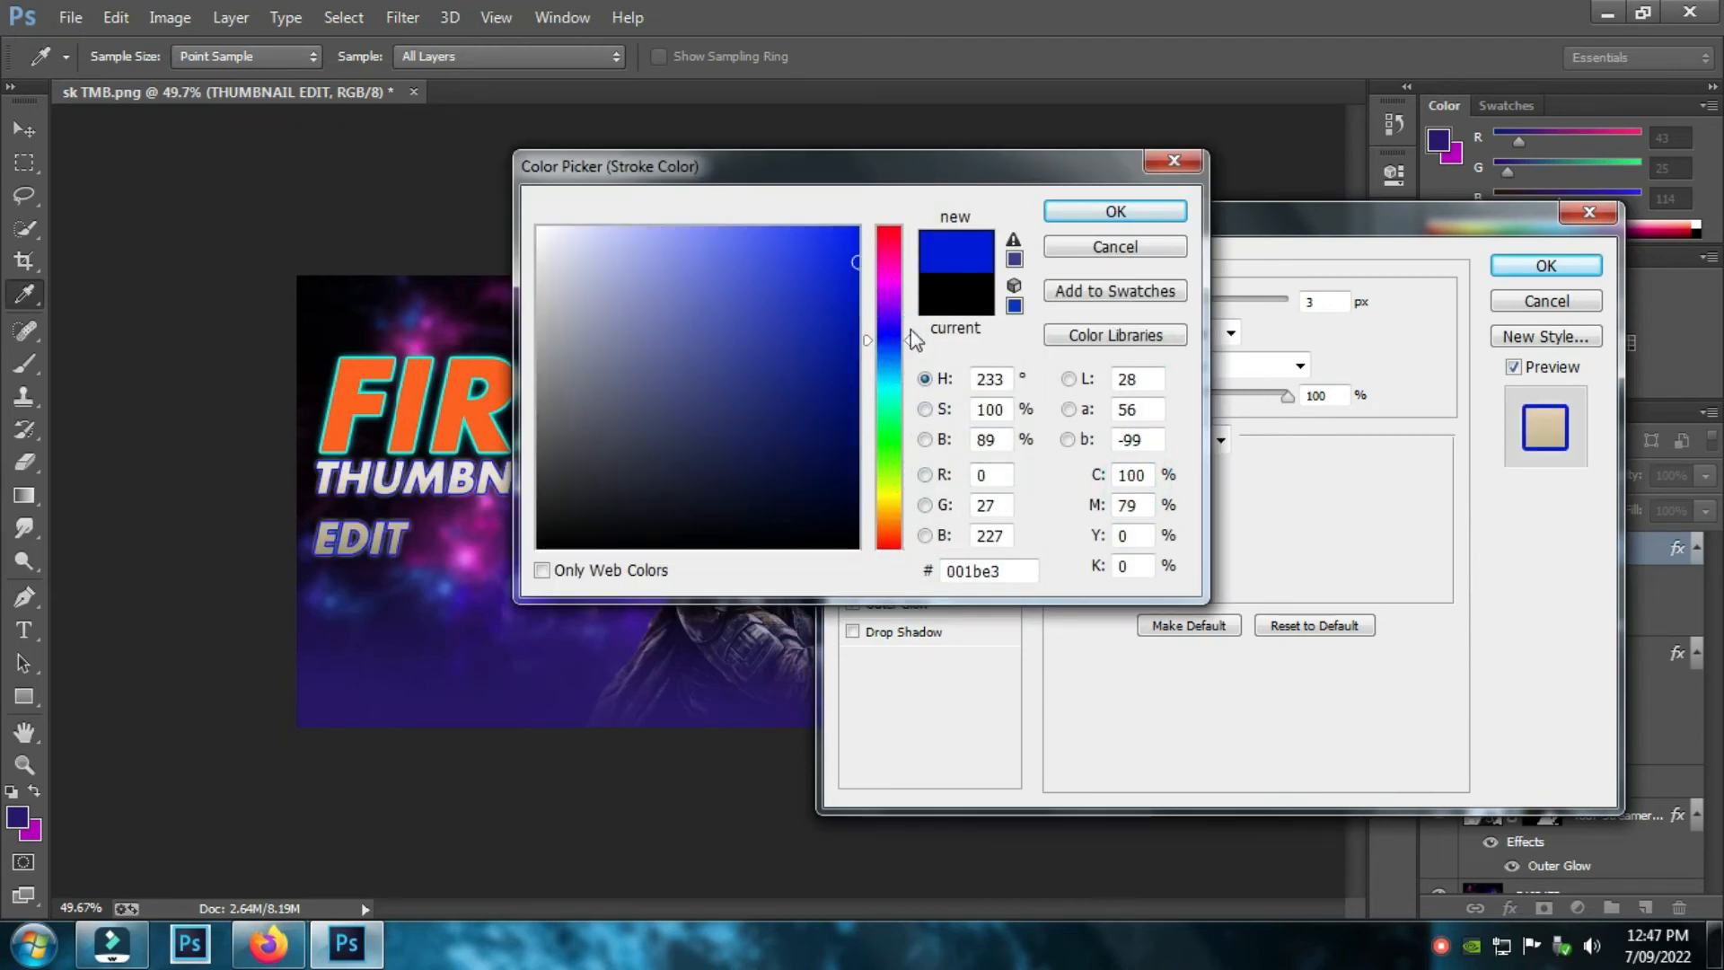
{"action": "left_click", "coordinate": [1115, 212]}
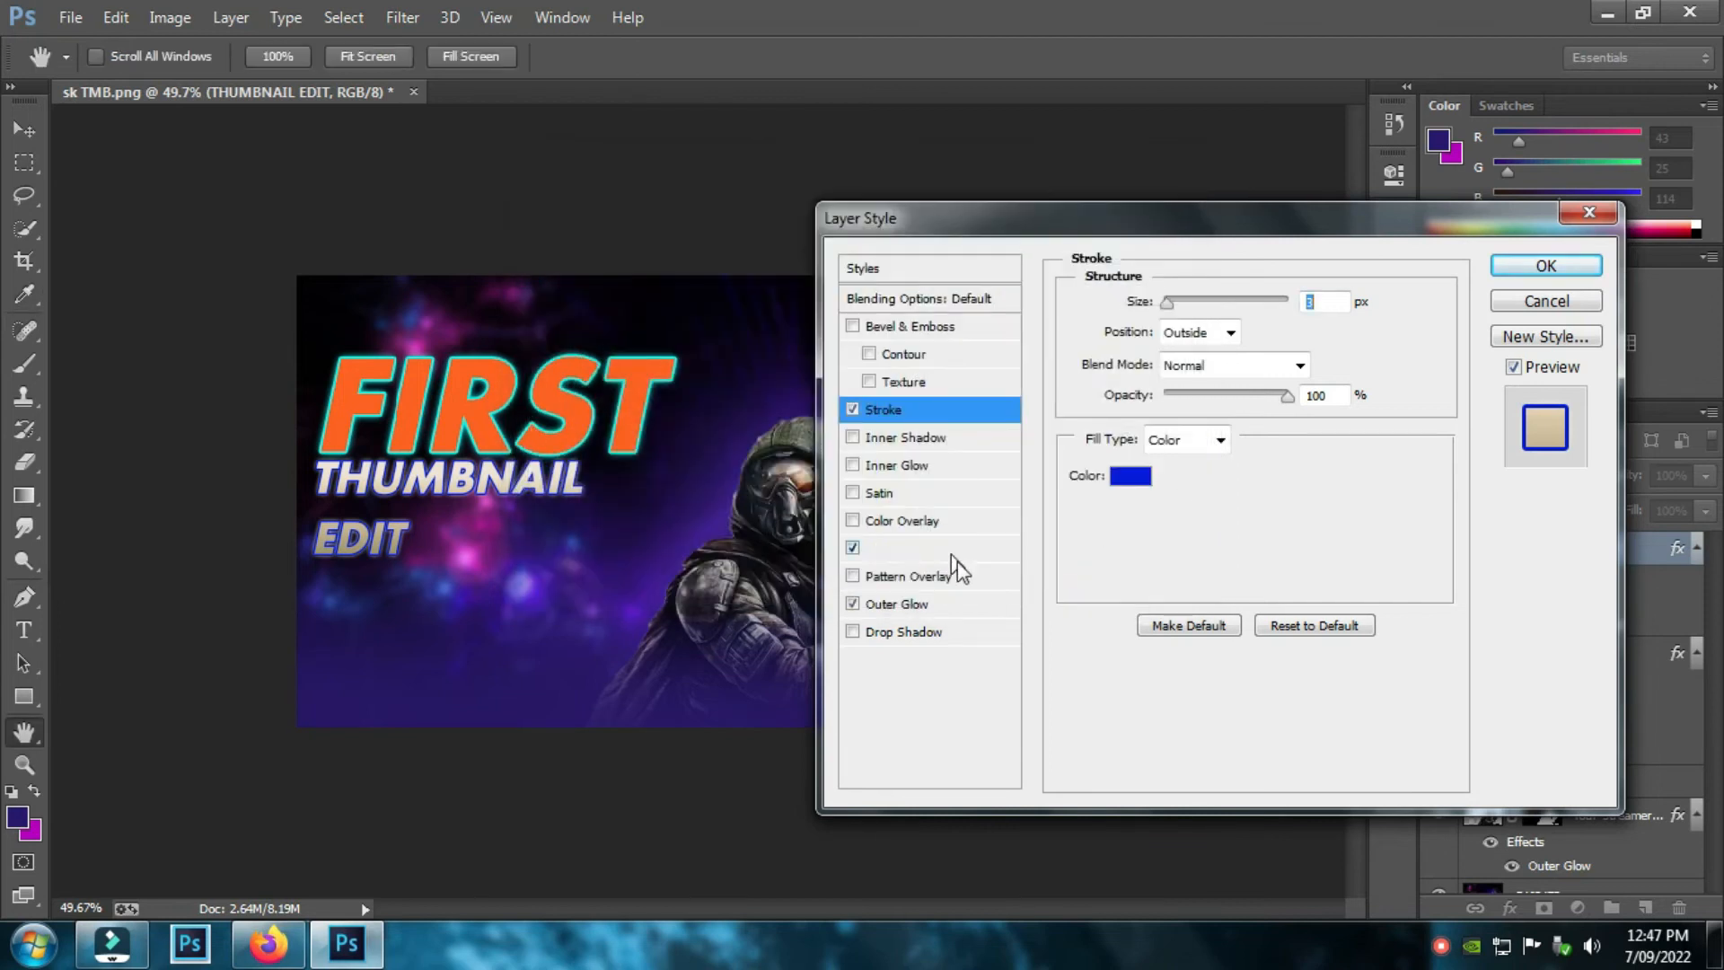
- Add a Drop Shadow with 13% spread, 29 px size and increased distance to the THUMBNAIL EDIT text and accept the layer style
{"action": "left_click", "coordinate": [915, 634]}
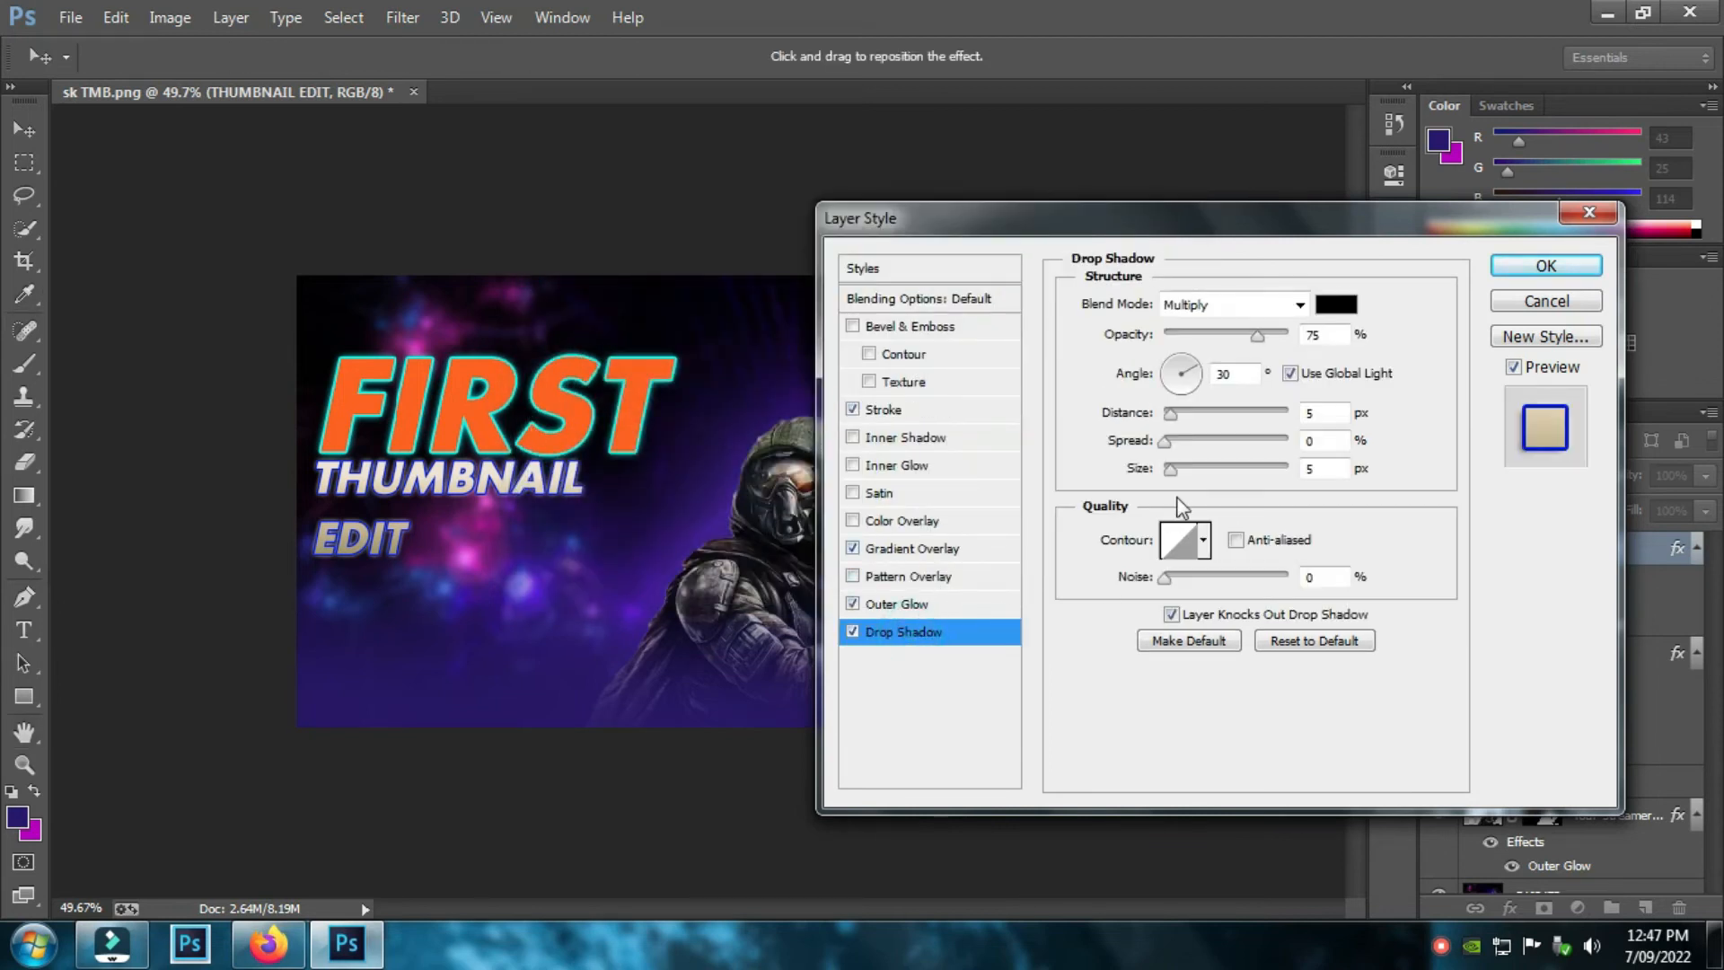
{"action": "left_click", "coordinate": [1178, 441]}
{"action": "left_click", "coordinate": [1178, 415]}
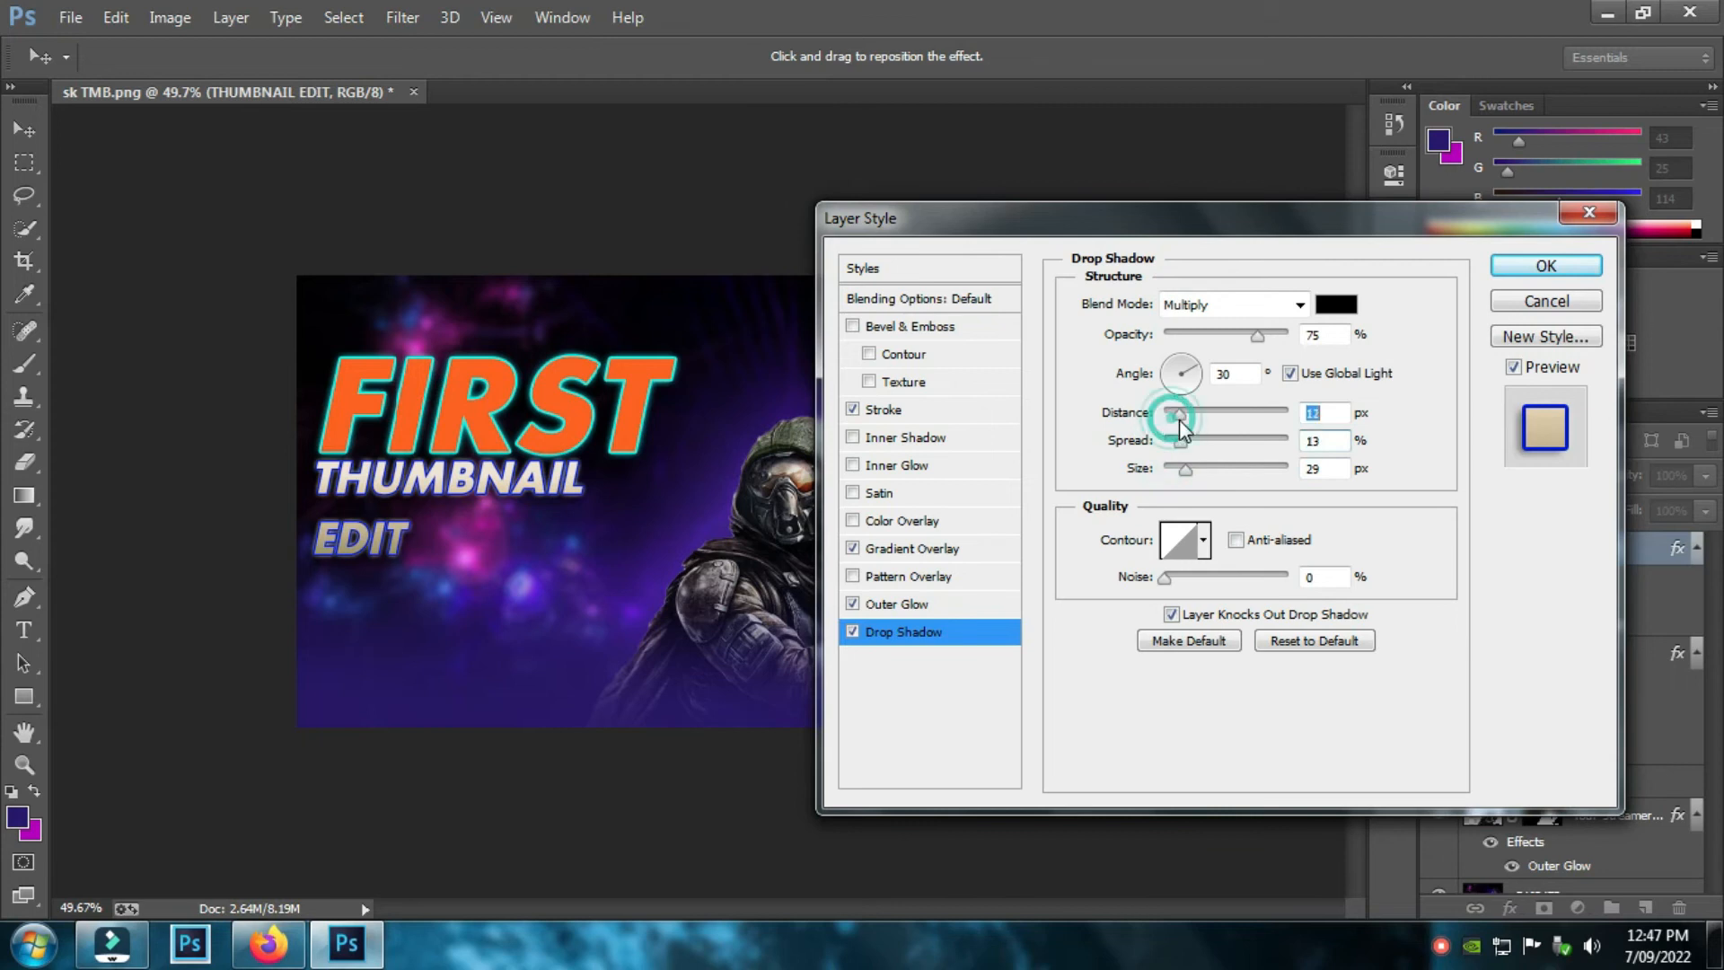
{"action": "key", "text": "Return"}
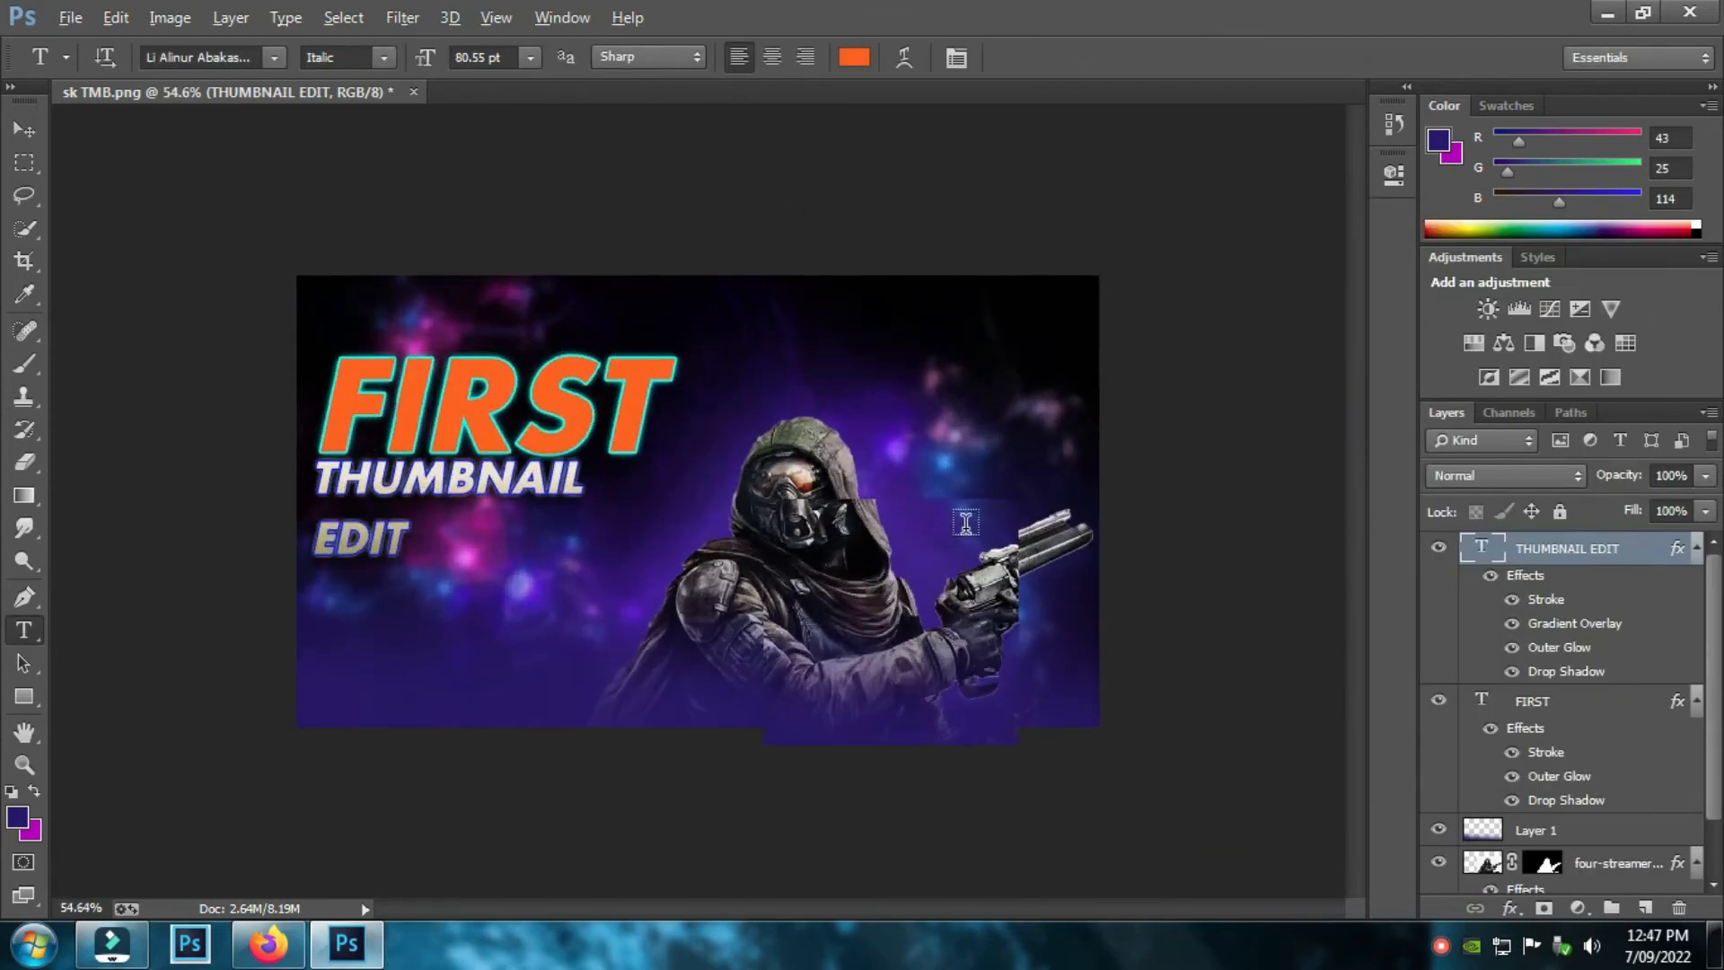
{"action": "scroll", "coordinate": [958, 537], "scroll_direction": "up", "scroll_amount": 2}
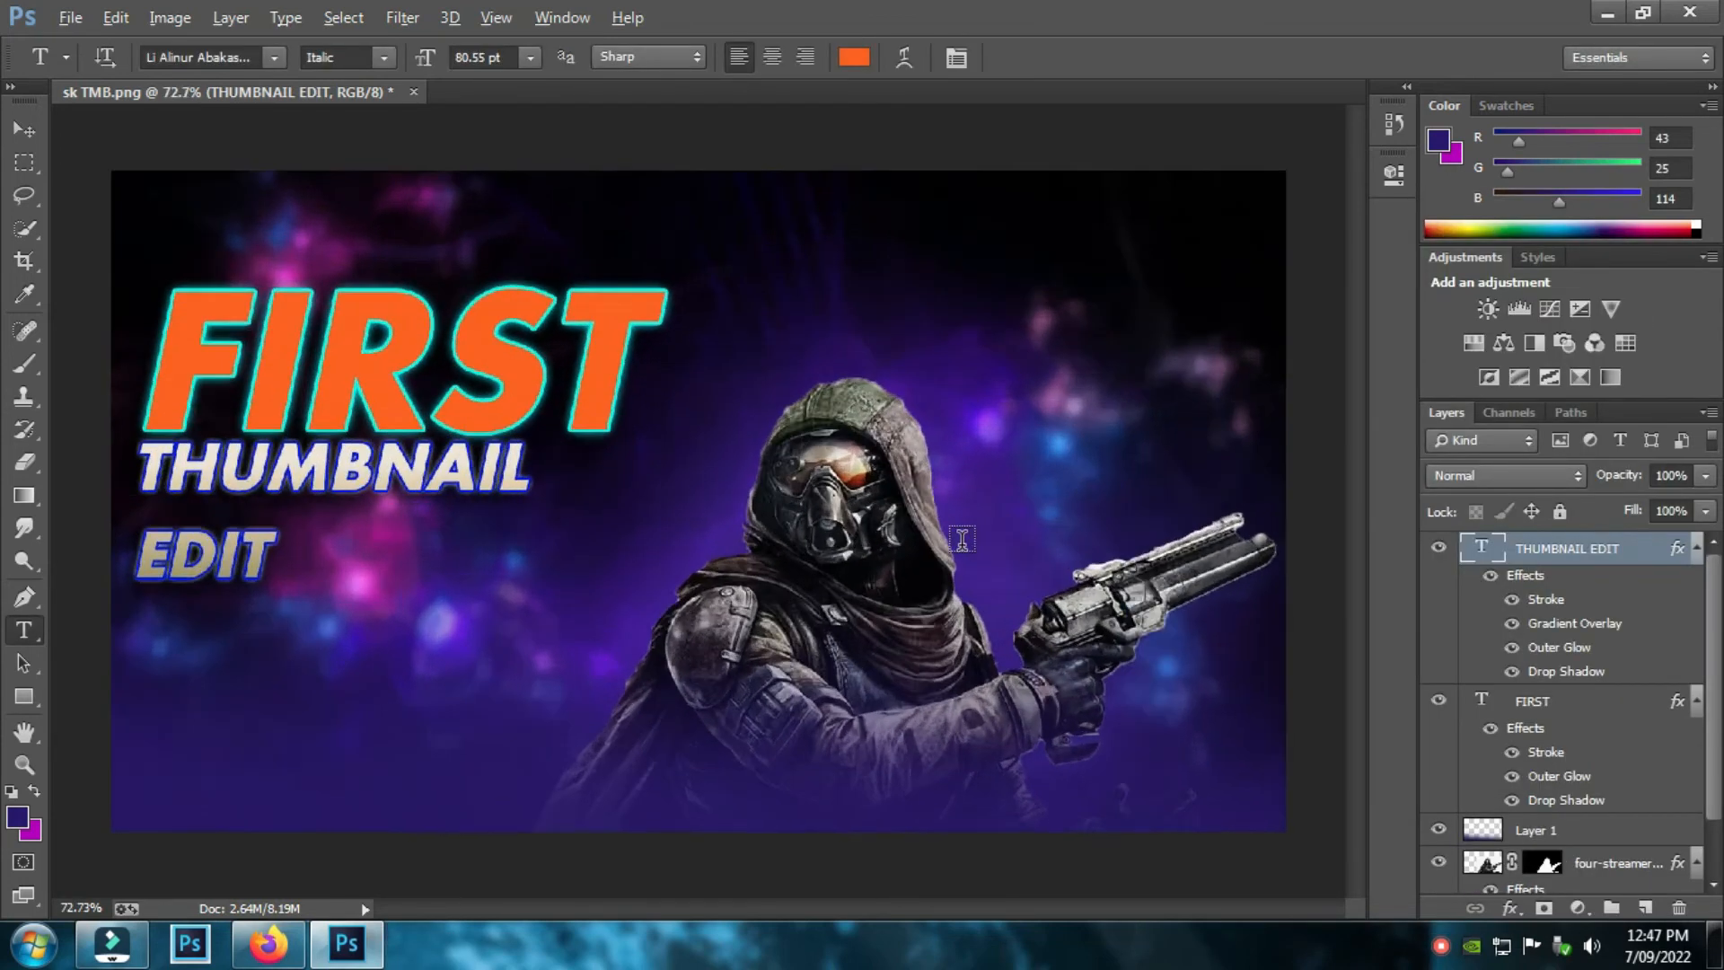
{"action": "scroll", "coordinate": [960, 540], "scroll_direction": "down", "scroll_amount": 1}
{"action": "scroll", "coordinate": [960, 541], "scroll_direction": "up", "scroll_amount": 1}
{"action": "key", "text": "alt"}
- Select all layers from the 5463473 background up to the THUMBNAIL EDIT text and merge them into one layer
{"action": "scroll", "coordinate": [1504, 696], "scroll_direction": "down", "scroll_amount": 1}
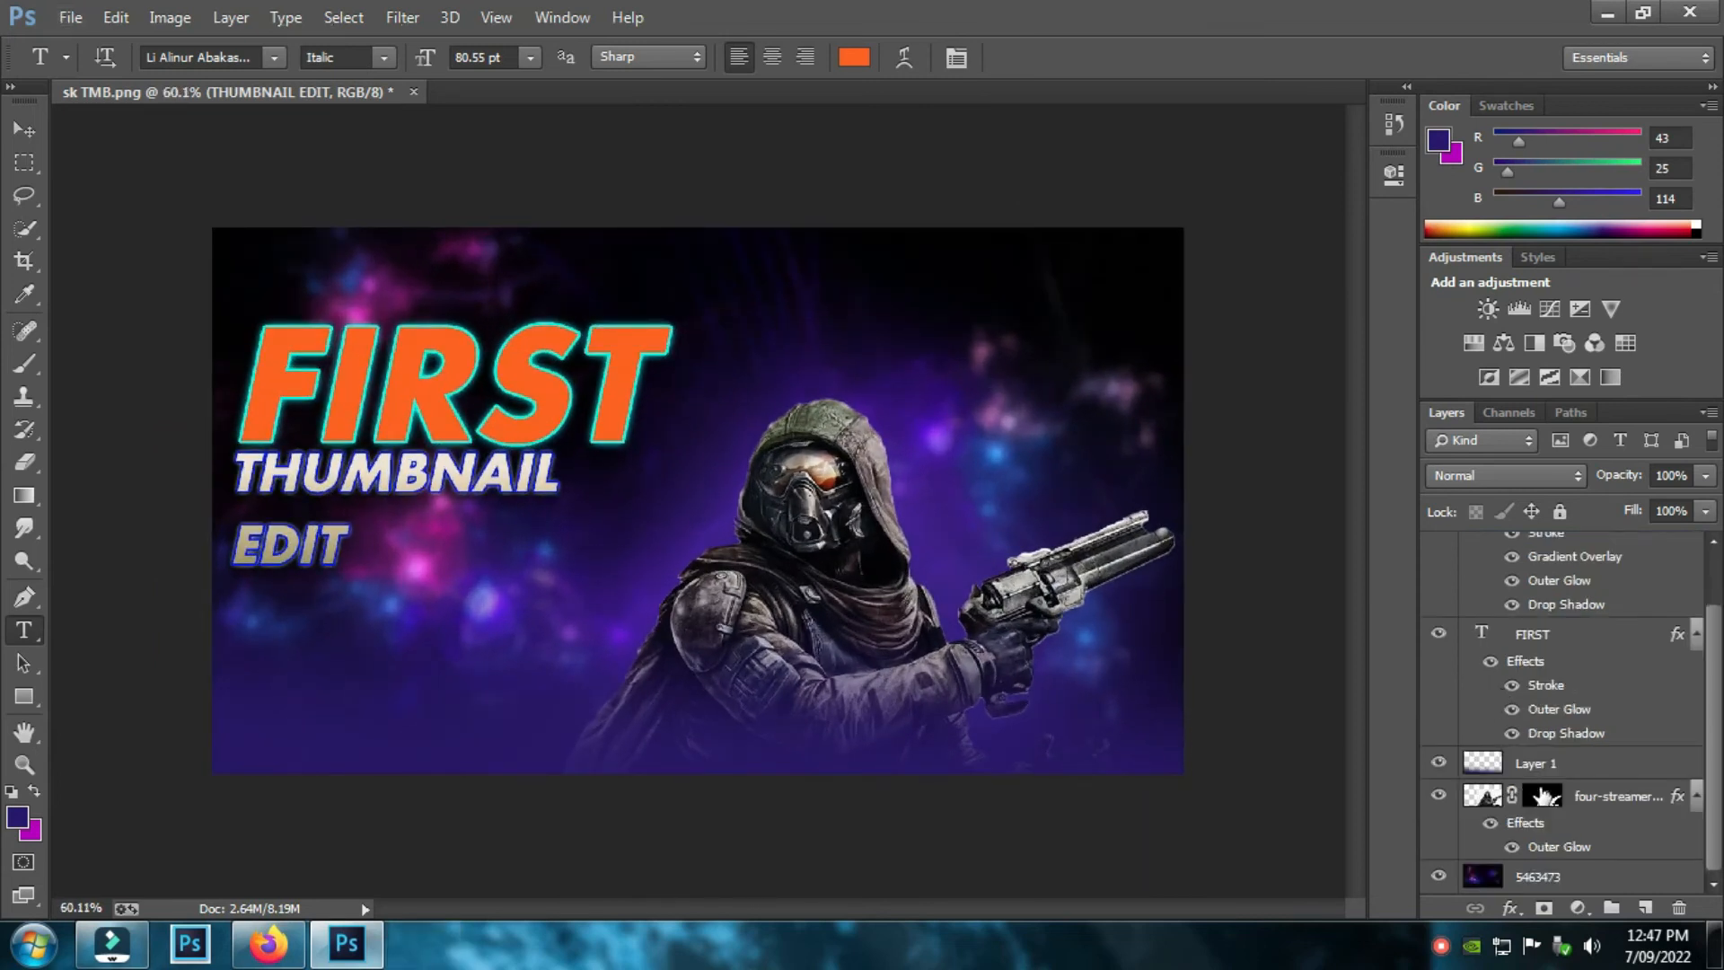
{"action": "left_click", "coordinate": [1579, 871], "text": "ctrl"}
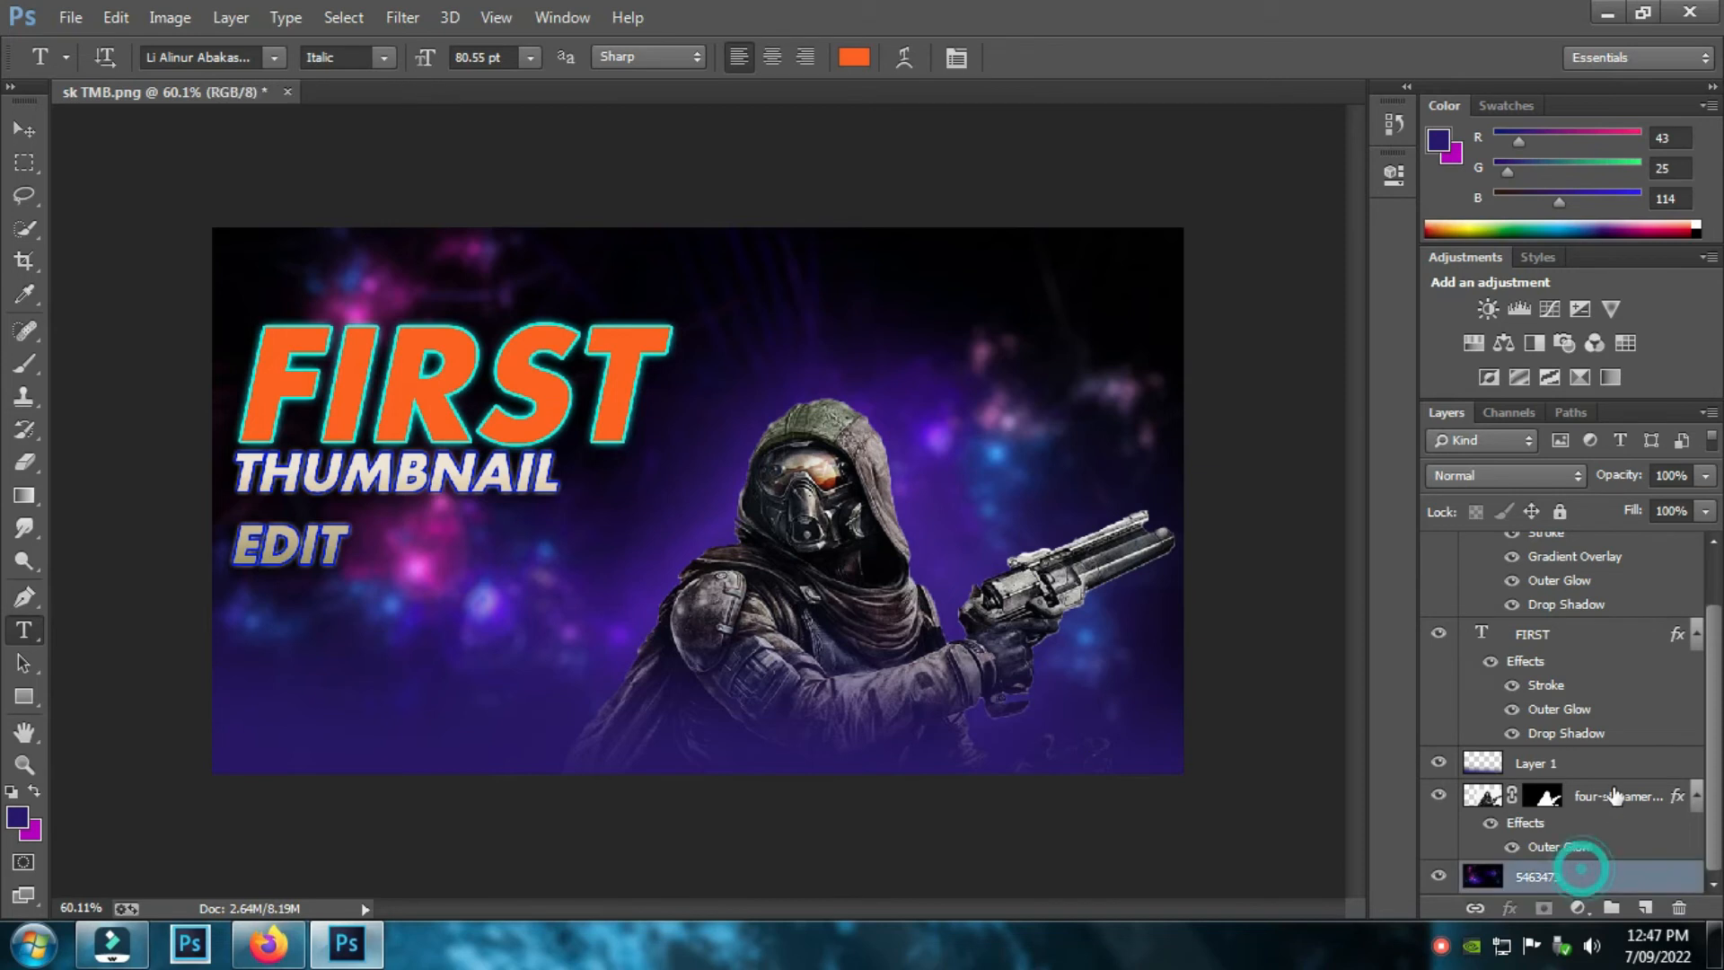
{"action": "left_click", "coordinate": [1617, 795], "text": "ctrl"}
{"action": "left_click", "coordinate": [1603, 766], "text": "ctrl"}
{"action": "left_click", "coordinate": [1580, 638], "text": "ctrl"}
{"action": "scroll", "coordinate": [1581, 645], "scroll_direction": "up", "scroll_amount": 1}
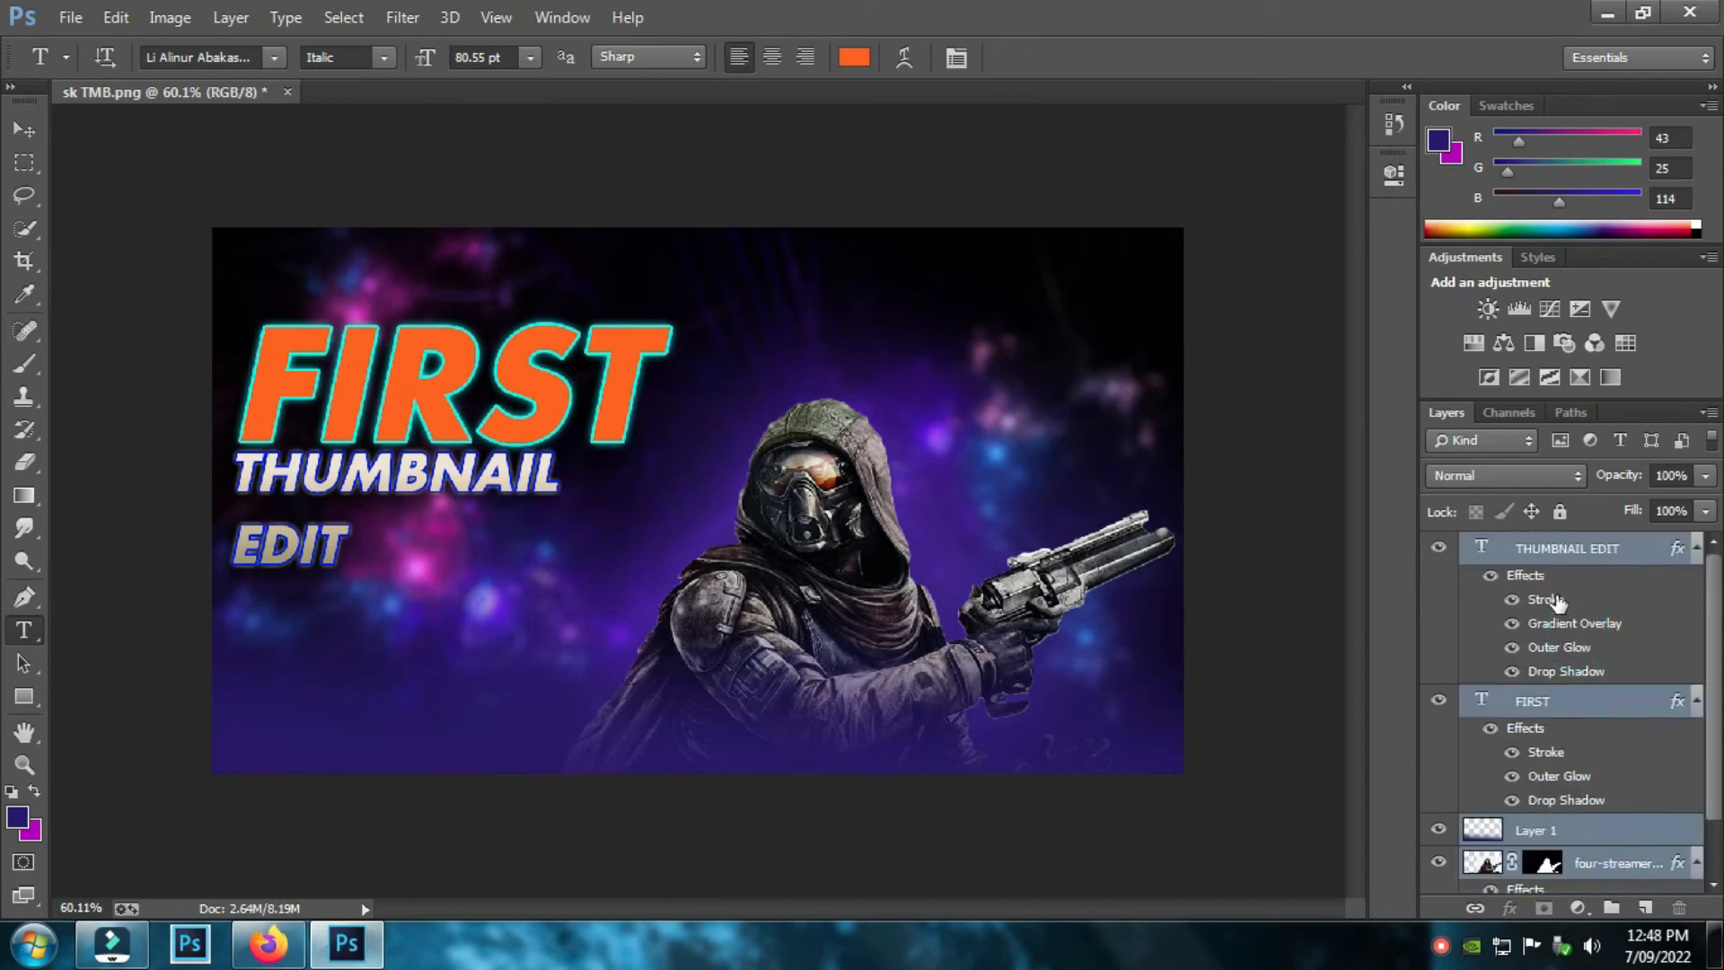
{"action": "scroll", "coordinate": [1592, 774], "scroll_direction": "down", "scroll_amount": 1}
{"action": "right_click", "coordinate": [1598, 887]}
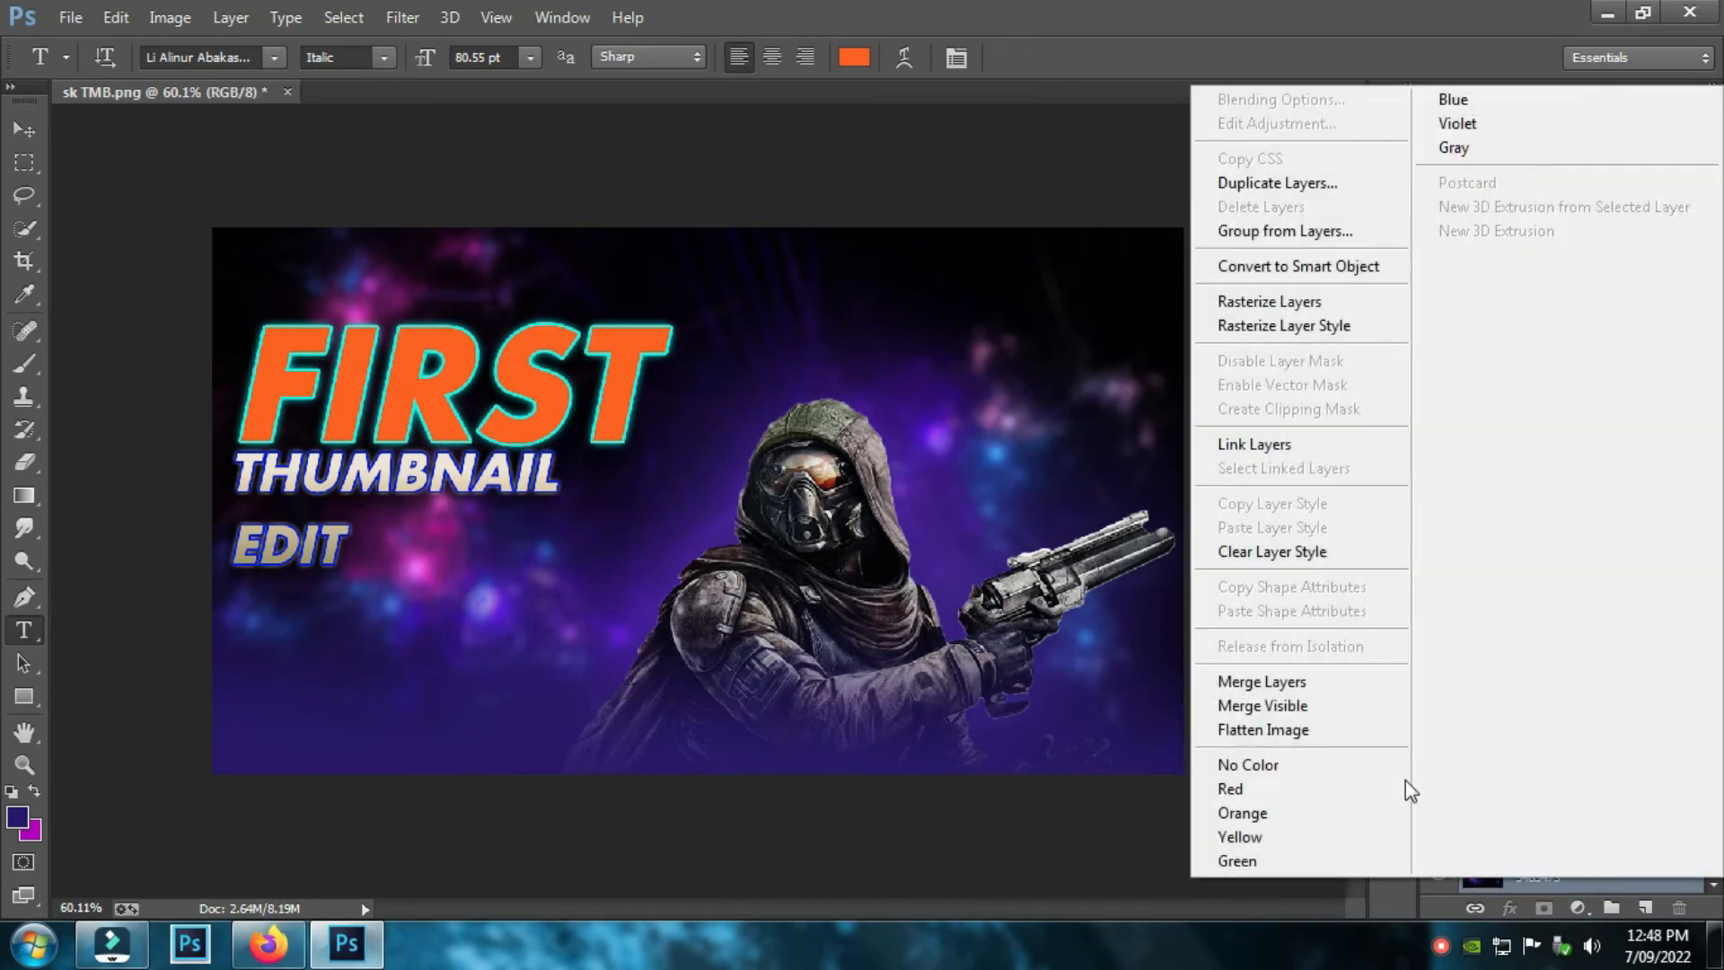
{"action": "left_click", "coordinate": [1257, 681]}
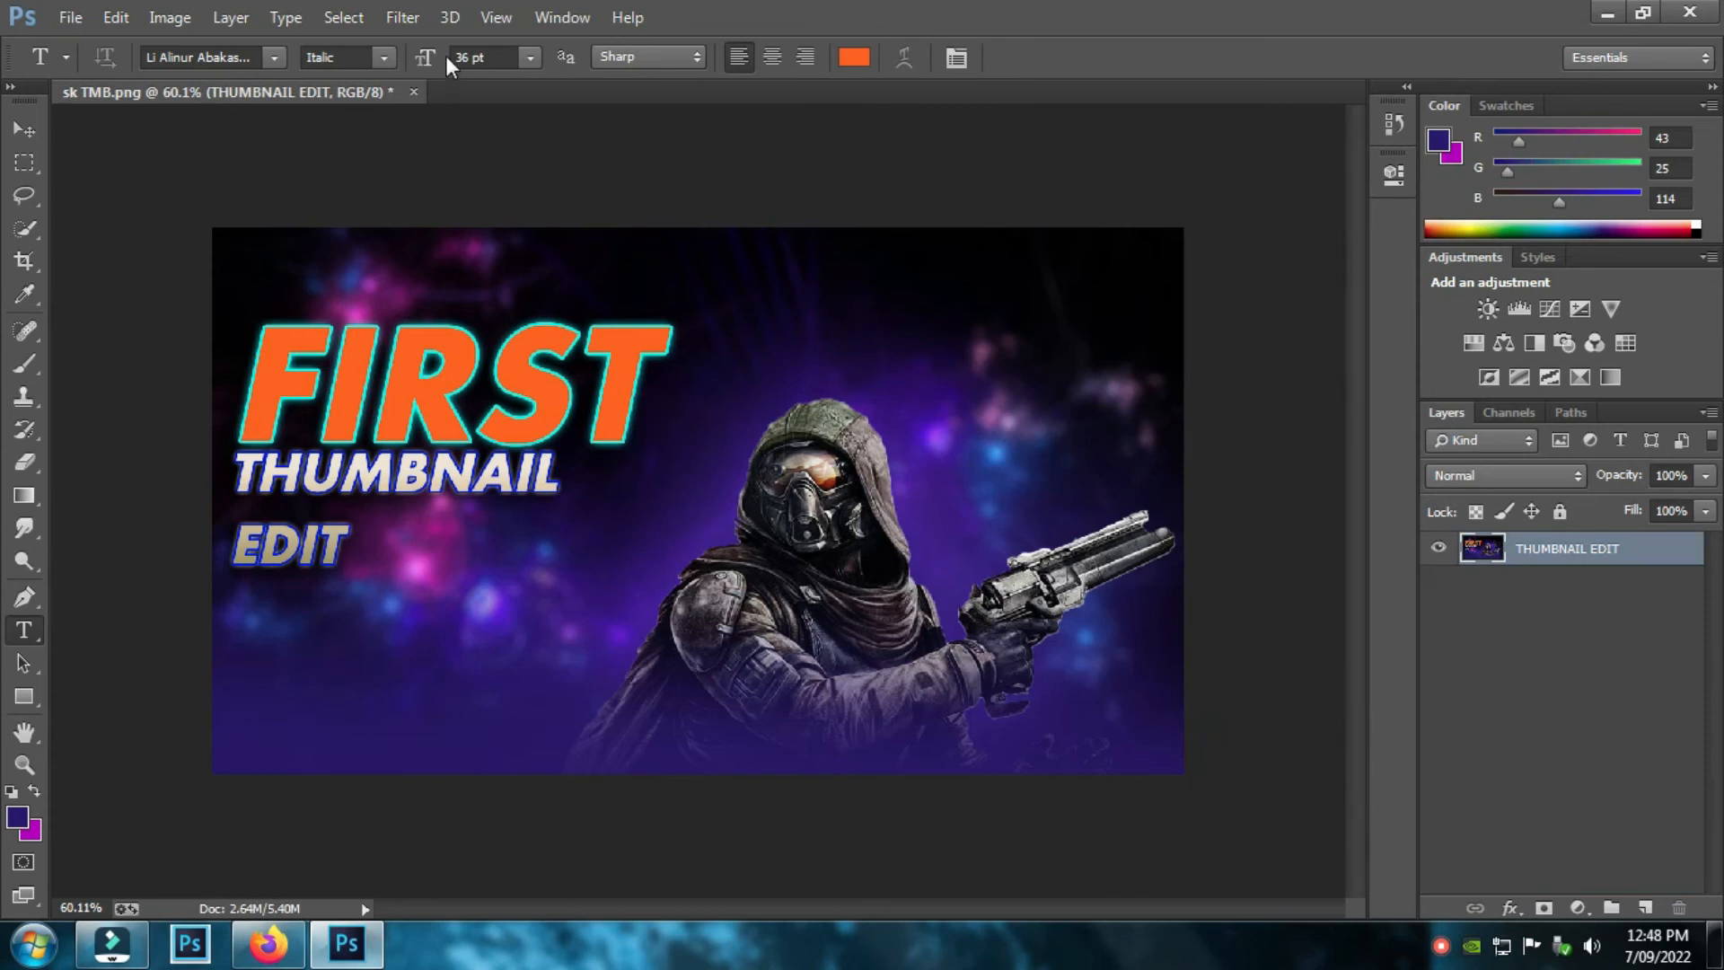
{"action": "left_click", "coordinate": [402, 18]}
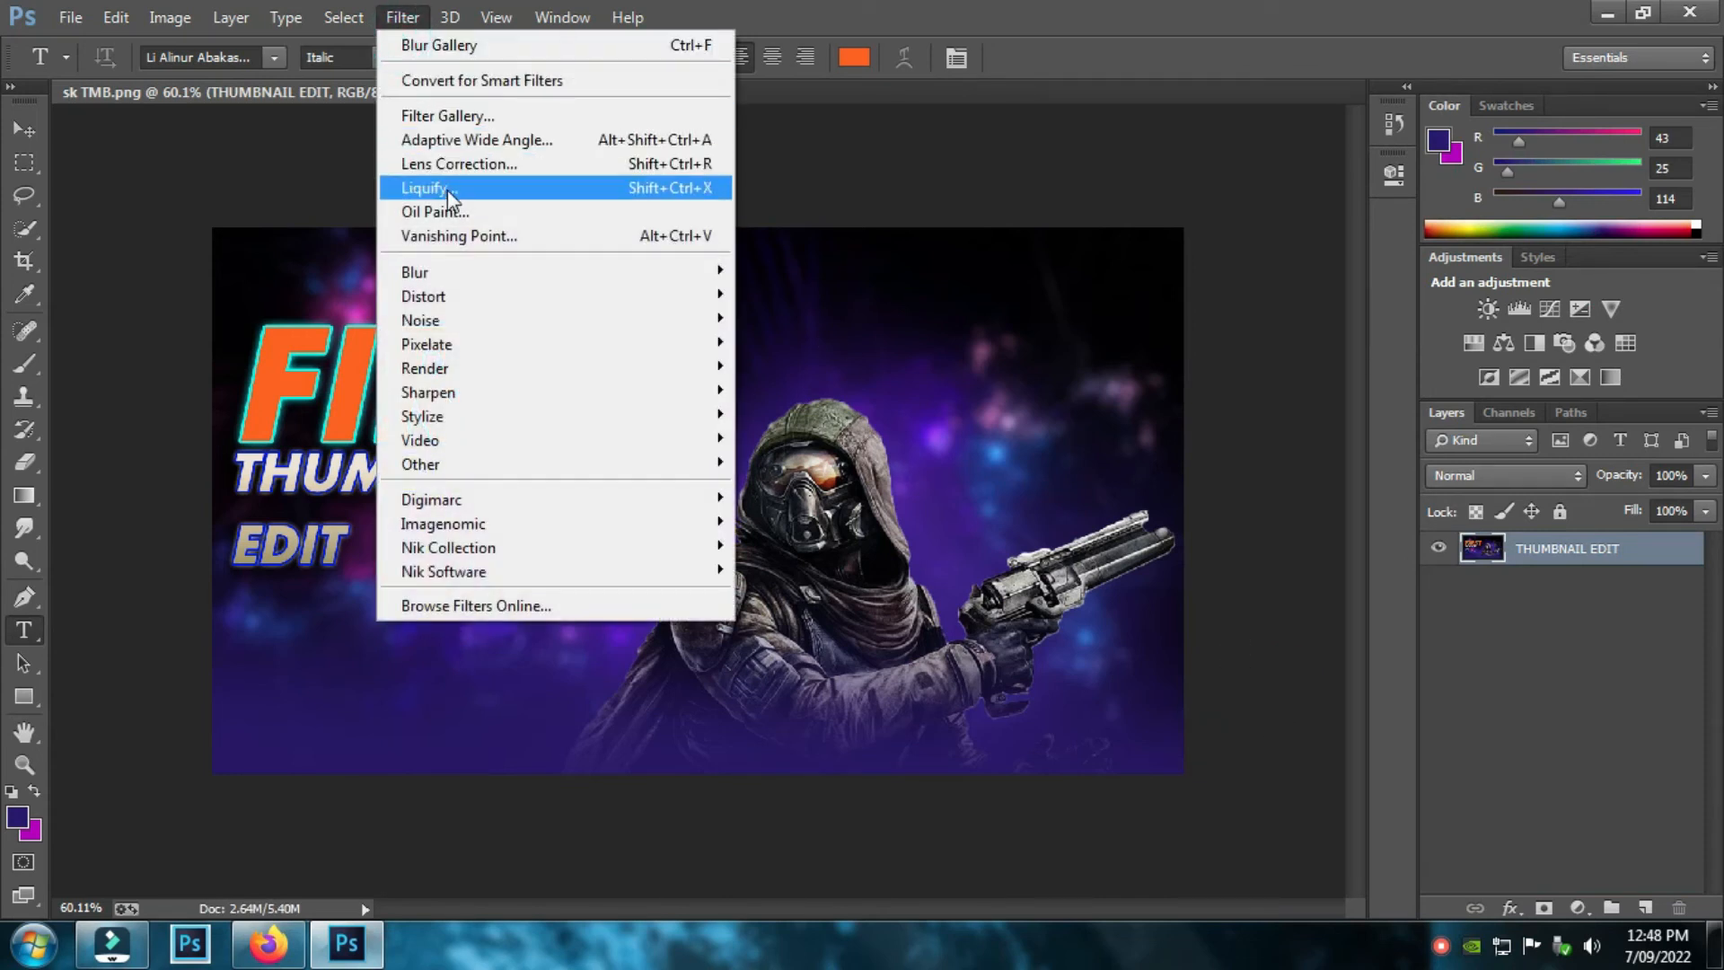
{"action": "left_click", "coordinate": [474, 170]}
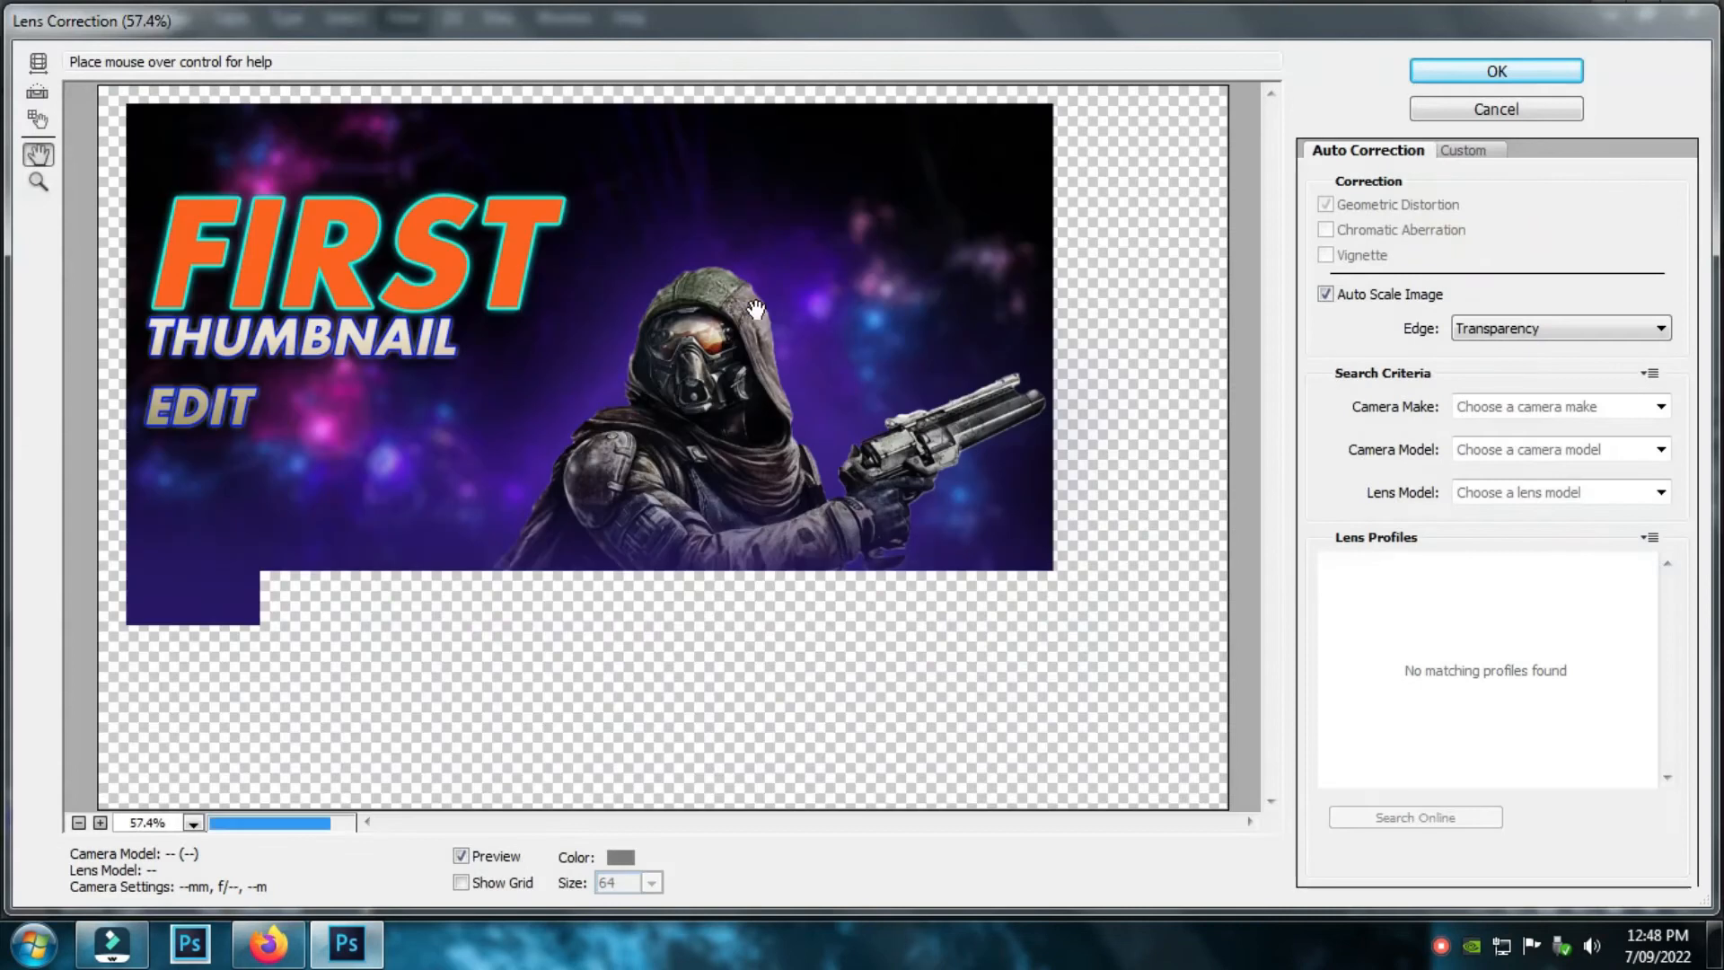
{"action": "left_click", "coordinate": [1419, 108]}
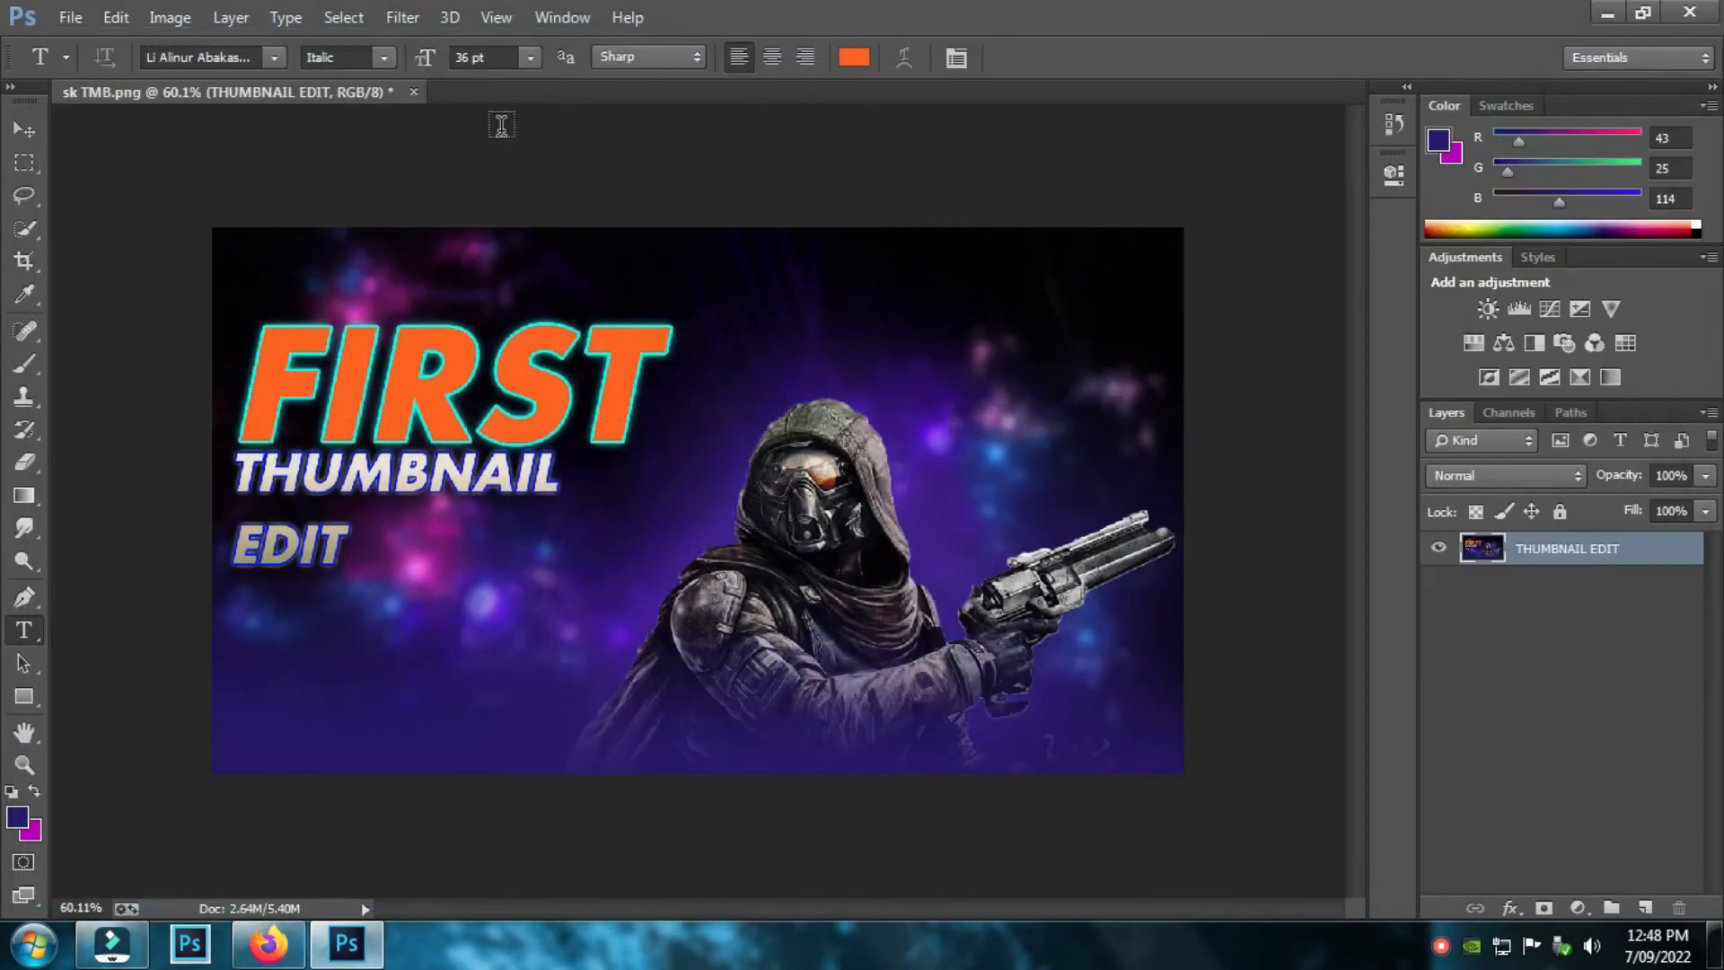
{"action": "left_click", "coordinate": [426, 20]}
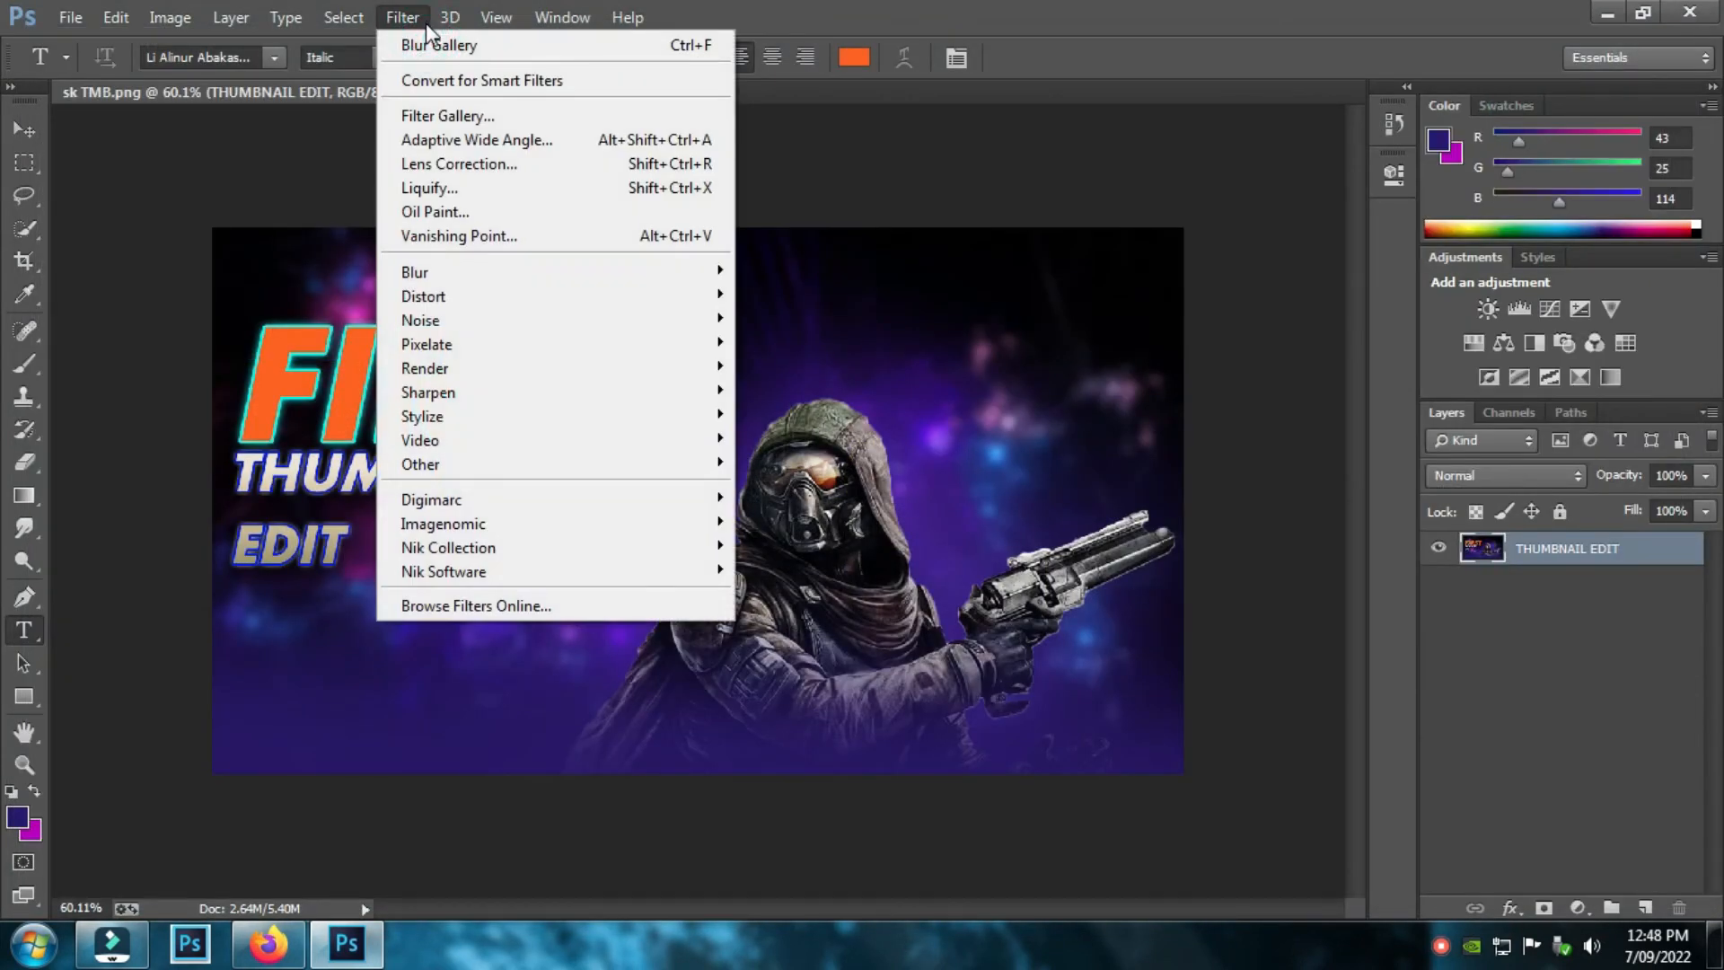
{"action": "left_click", "coordinate": [429, 115]}
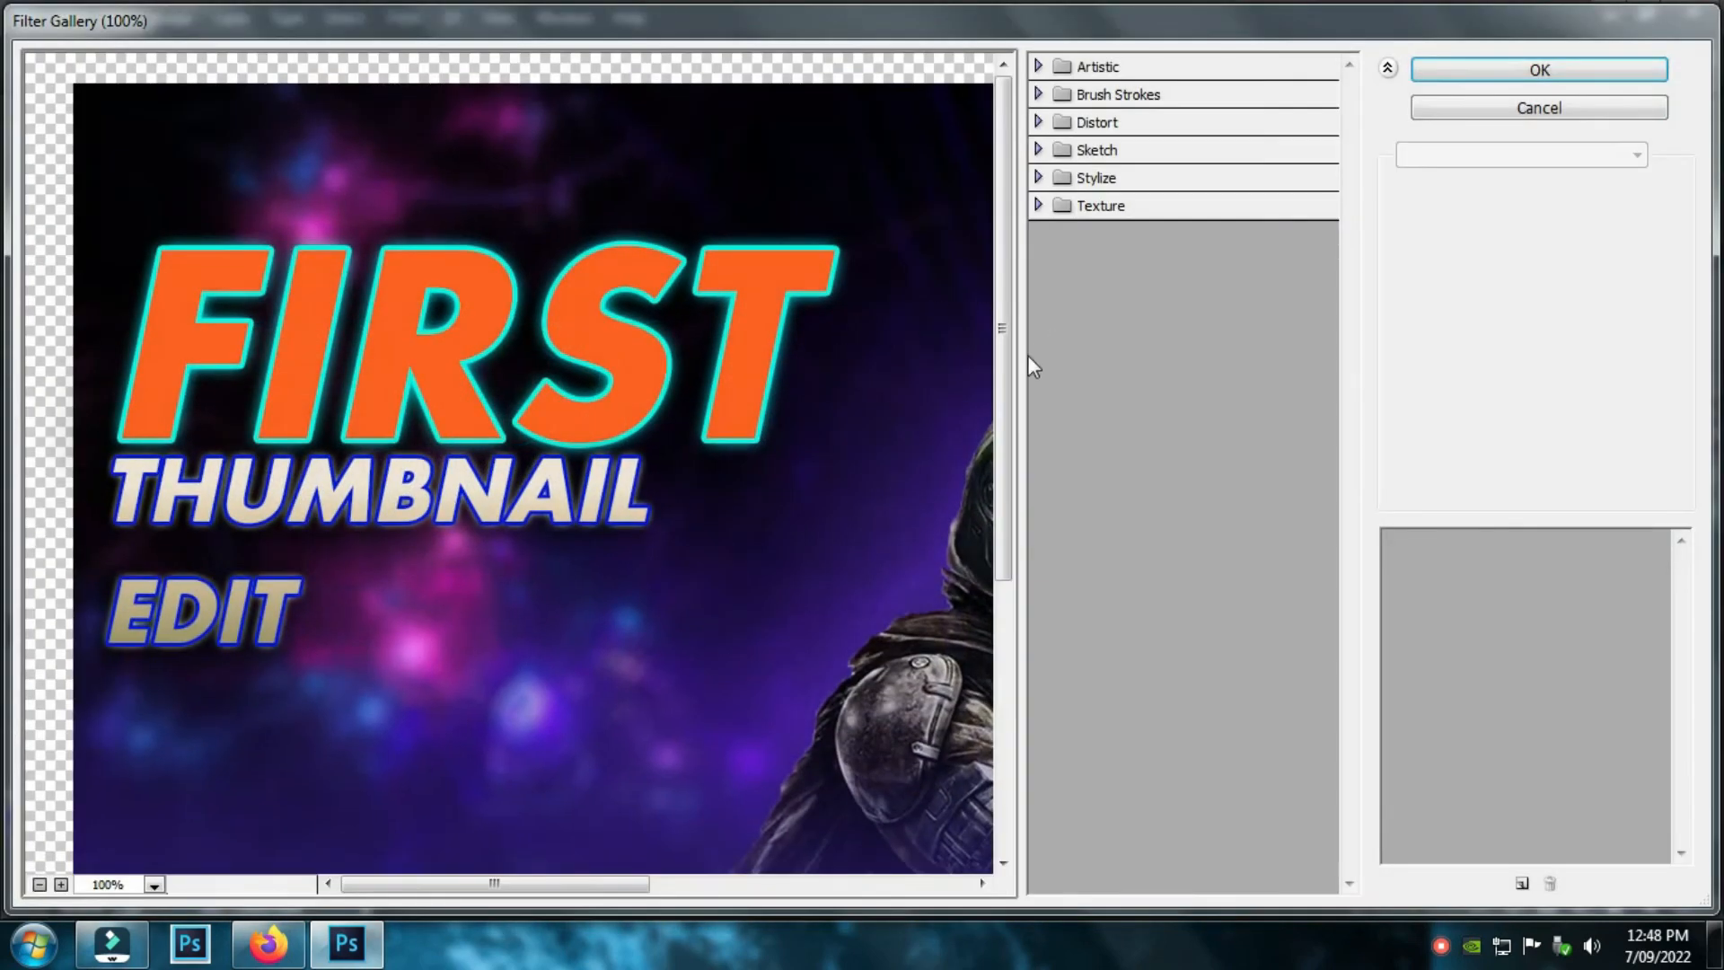
{"action": "left_click", "coordinate": [1598, 110]}
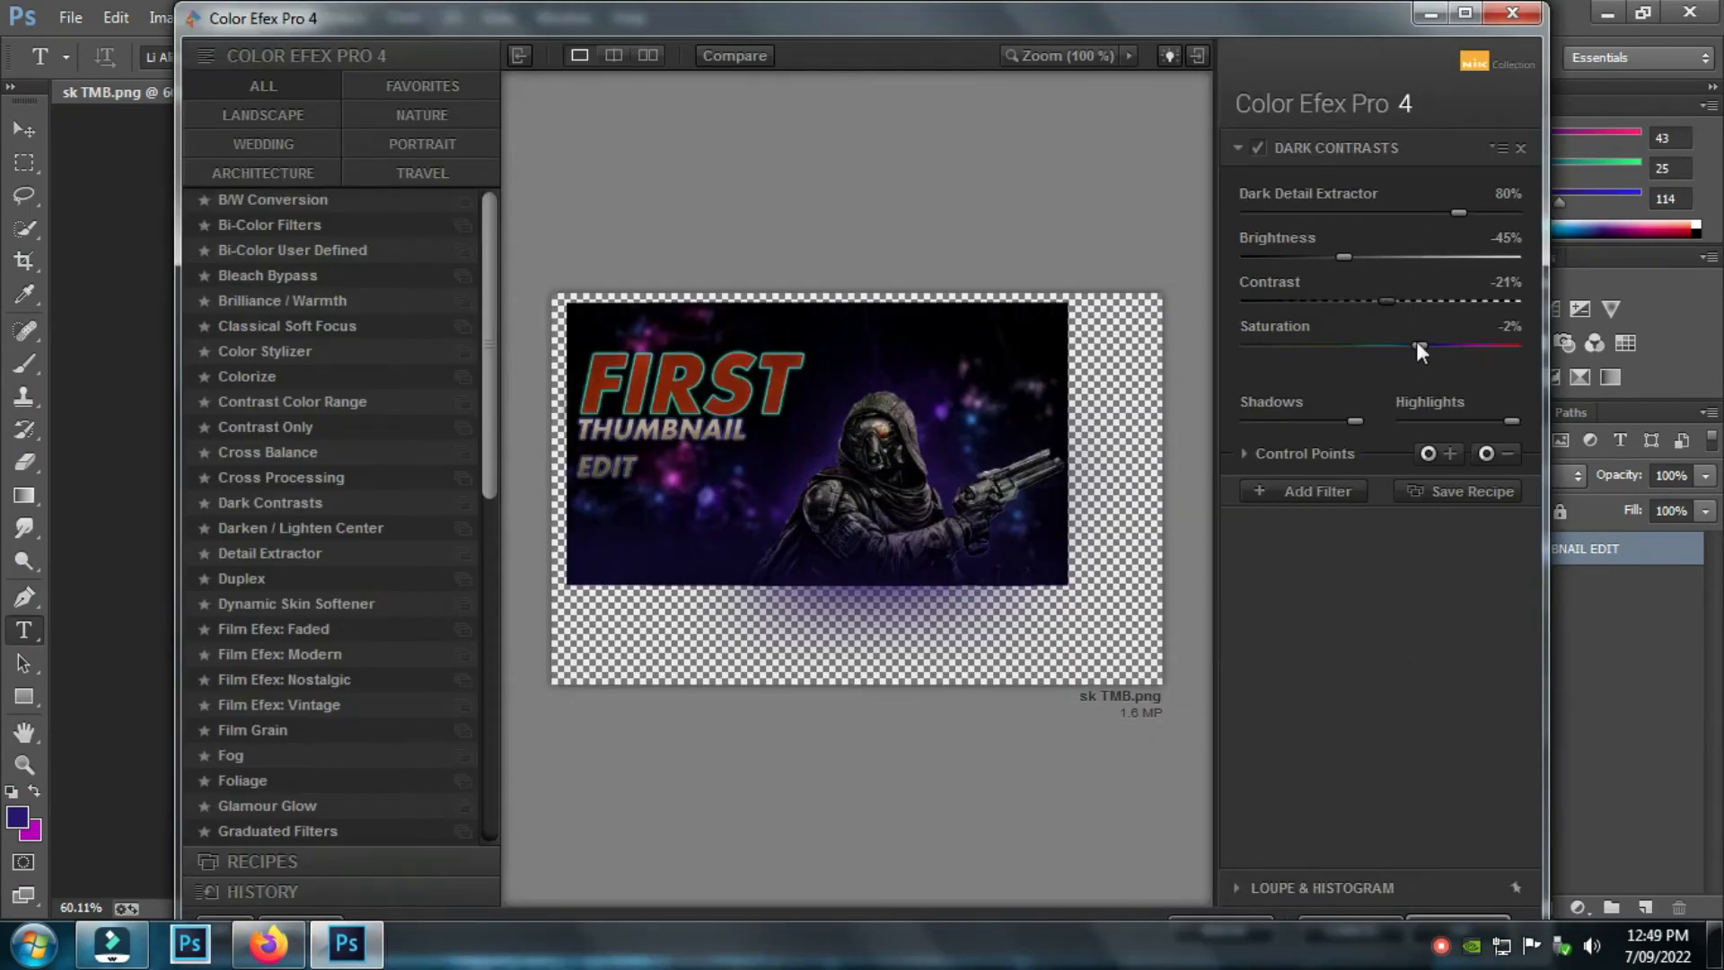
{"action": "left_click", "coordinate": [1514, 14]}
- Apply the Color Efex Pro 4 Dark Contrasts filter with brightness -36%, contrast -15% and saturation 50%
{"action": "left_click", "coordinate": [404, 17]}
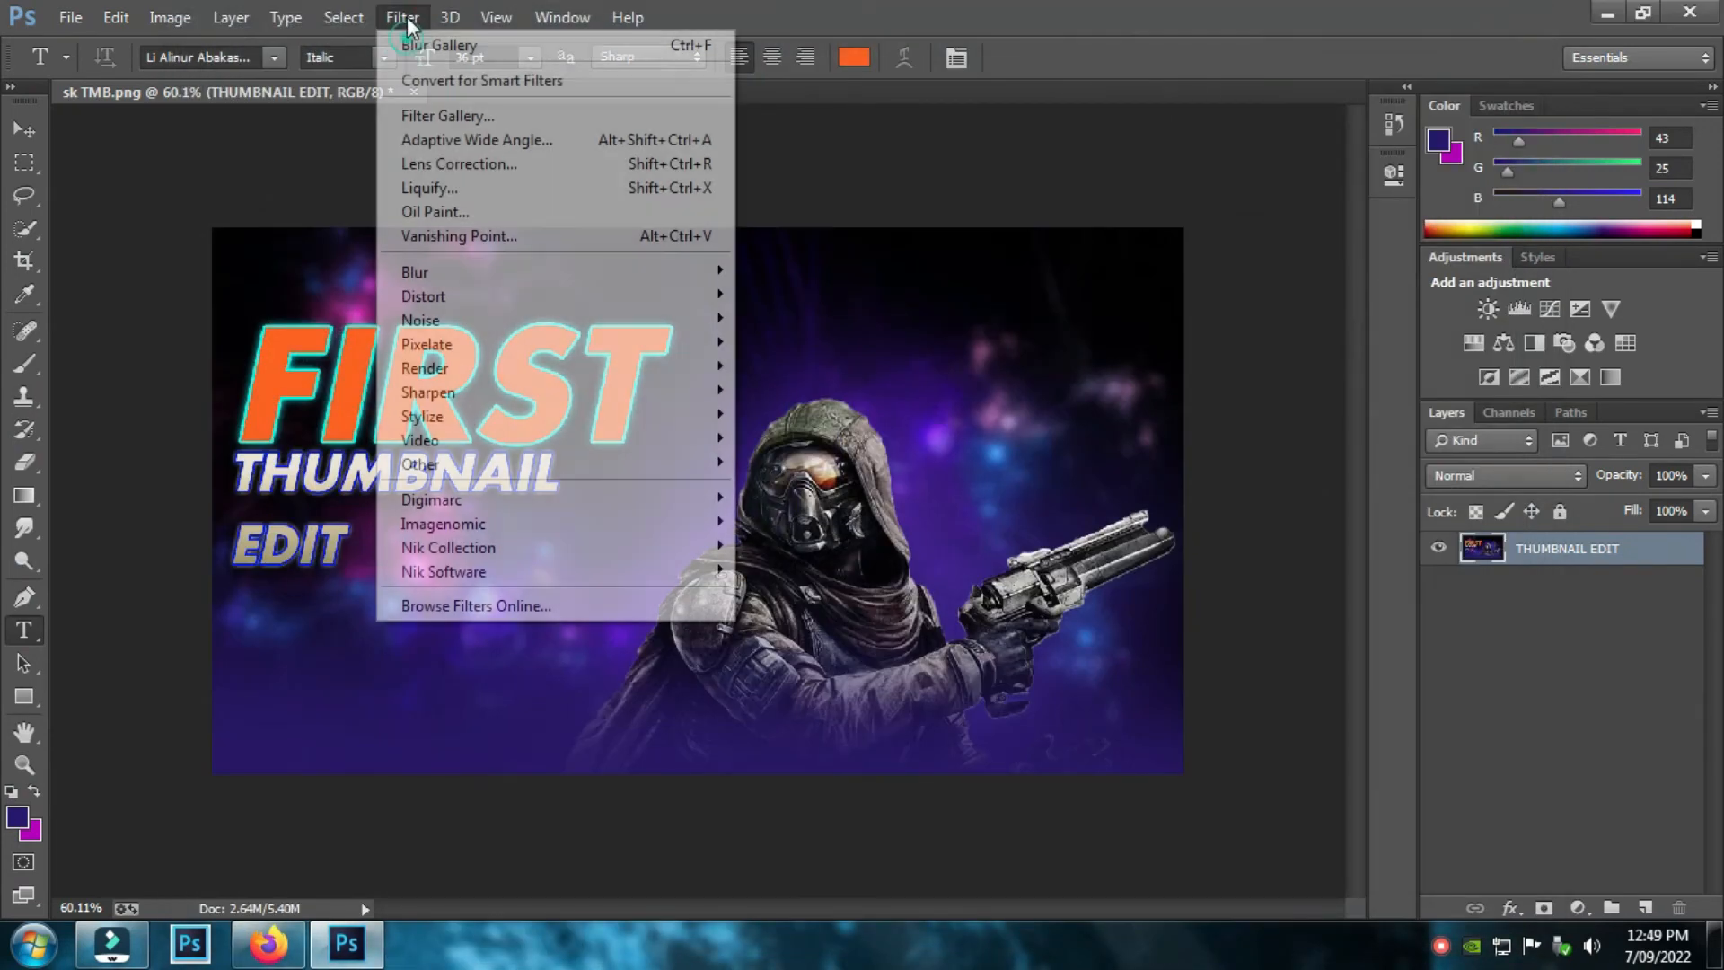
{"action": "mouse_move", "coordinate": [682, 548]}
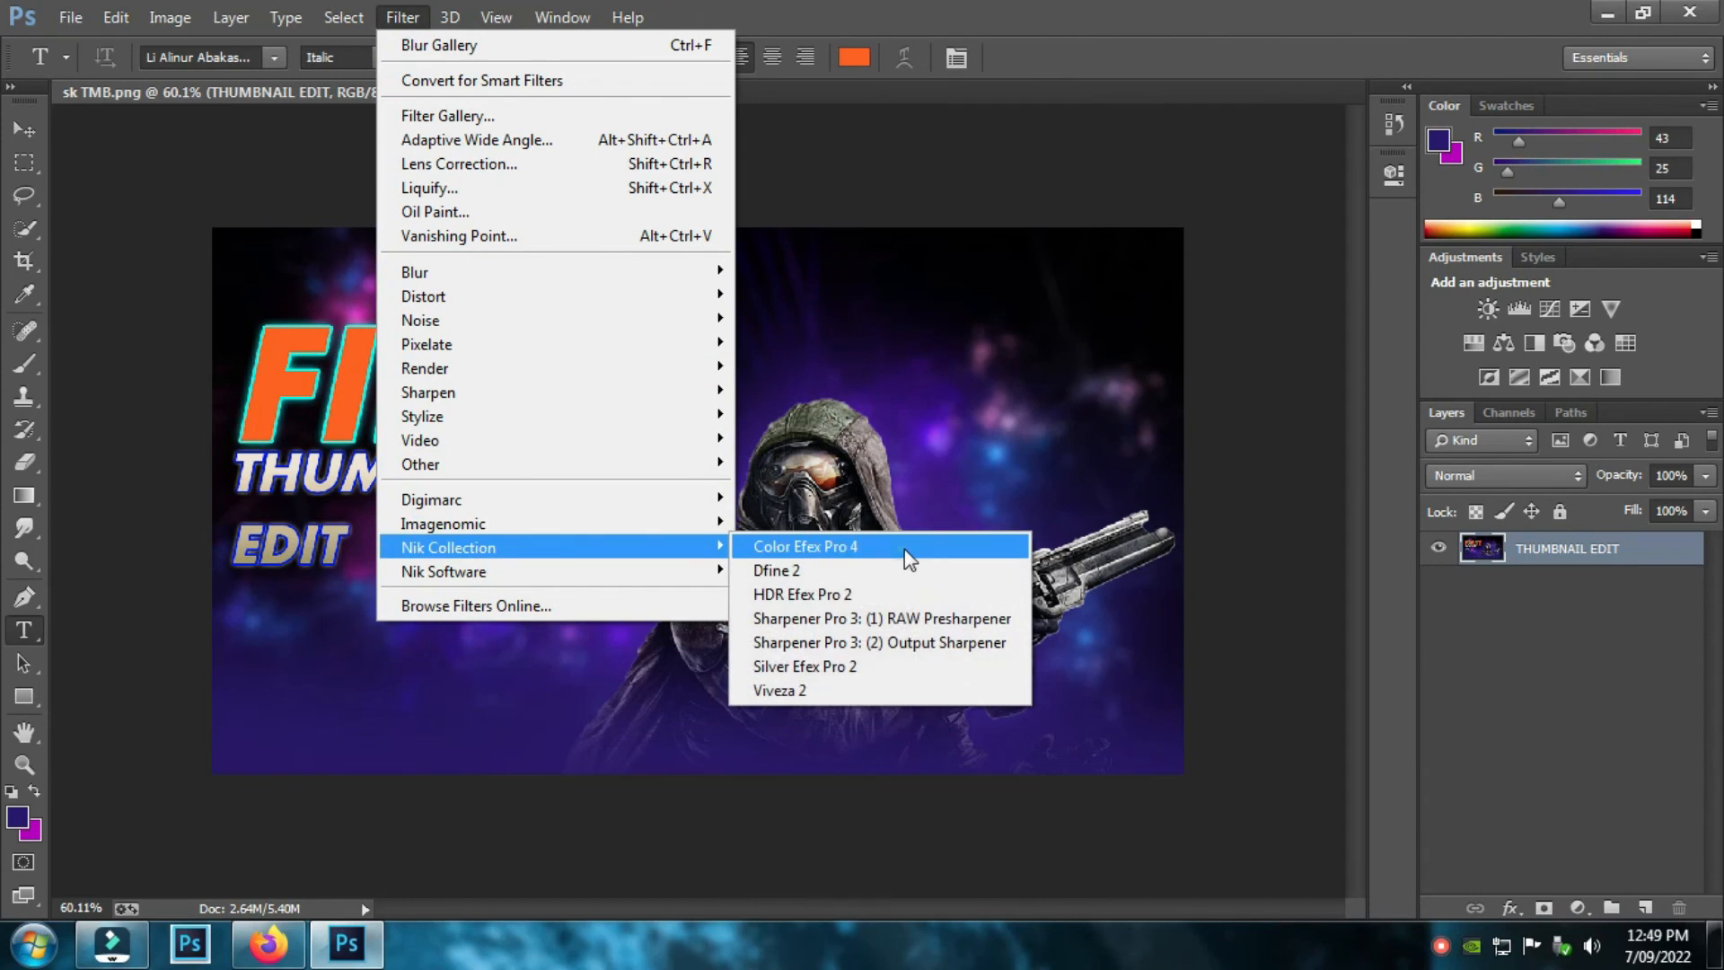
{"action": "left_click", "coordinate": [904, 548]}
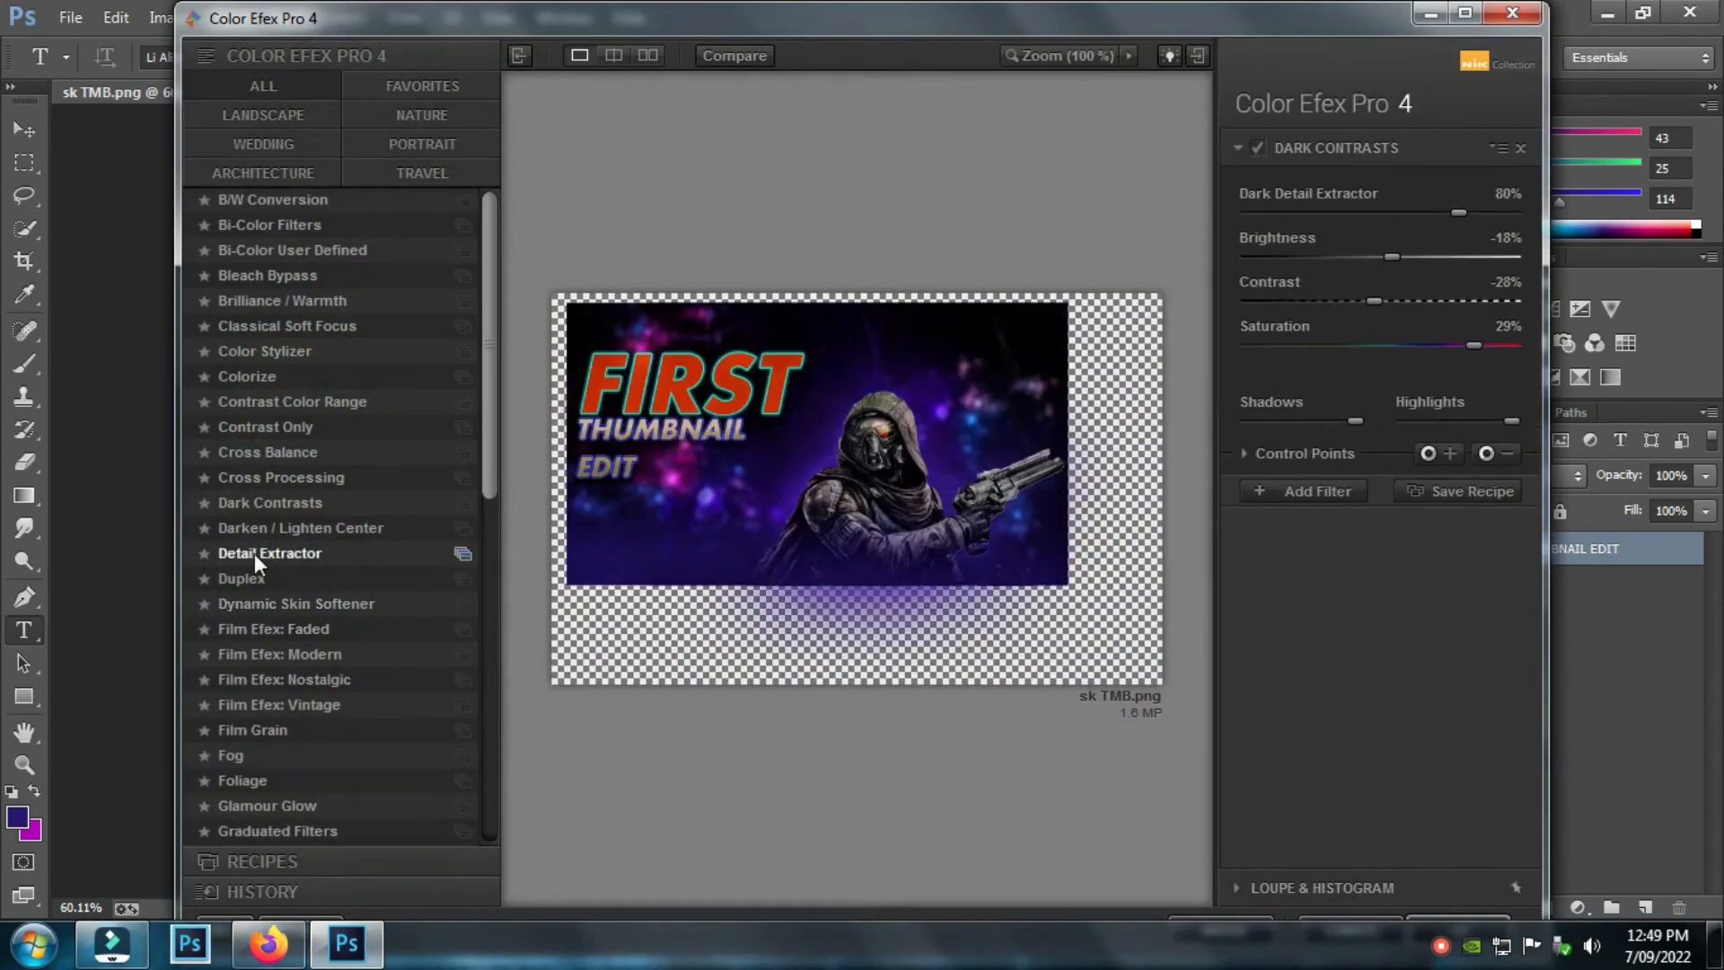
{"action": "left_click", "coordinate": [250, 504]}
{"action": "left_click_drag", "start_coordinate": [1373, 352], "coordinate": [1469, 340]}
{"action": "left_click_drag", "start_coordinate": [1345, 301], "coordinate": [1399, 301]}
{"action": "left_click", "coordinate": [1366, 258]}
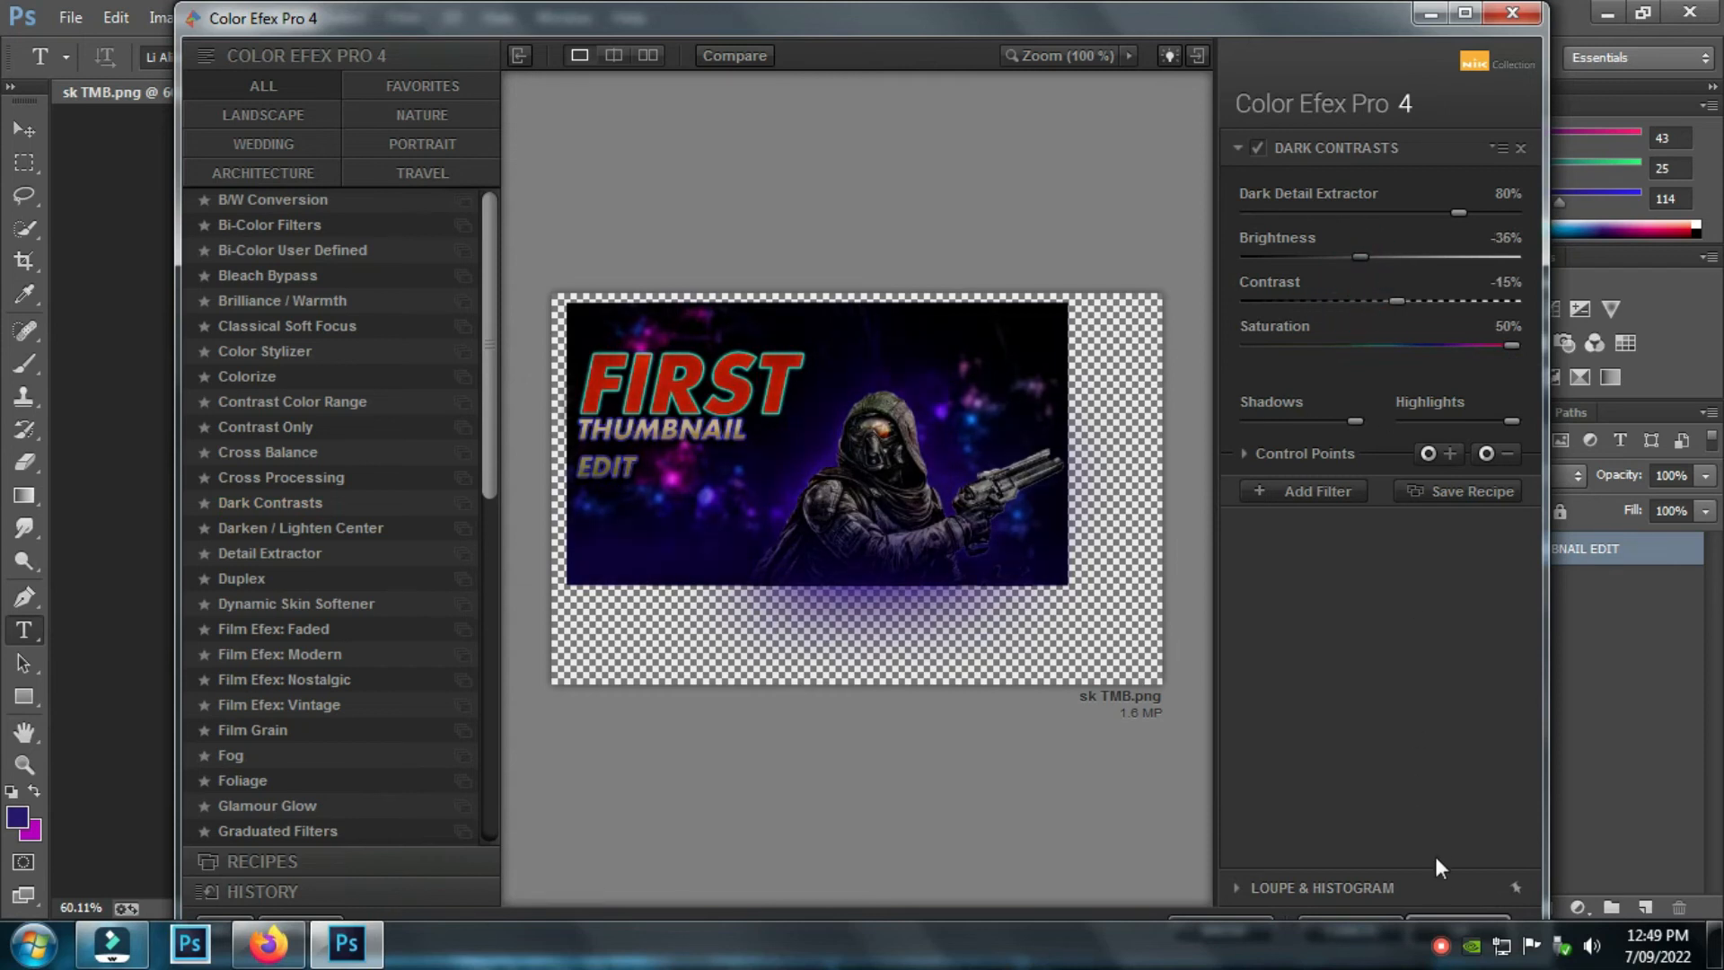
{"action": "left_click", "coordinate": [1453, 911]}
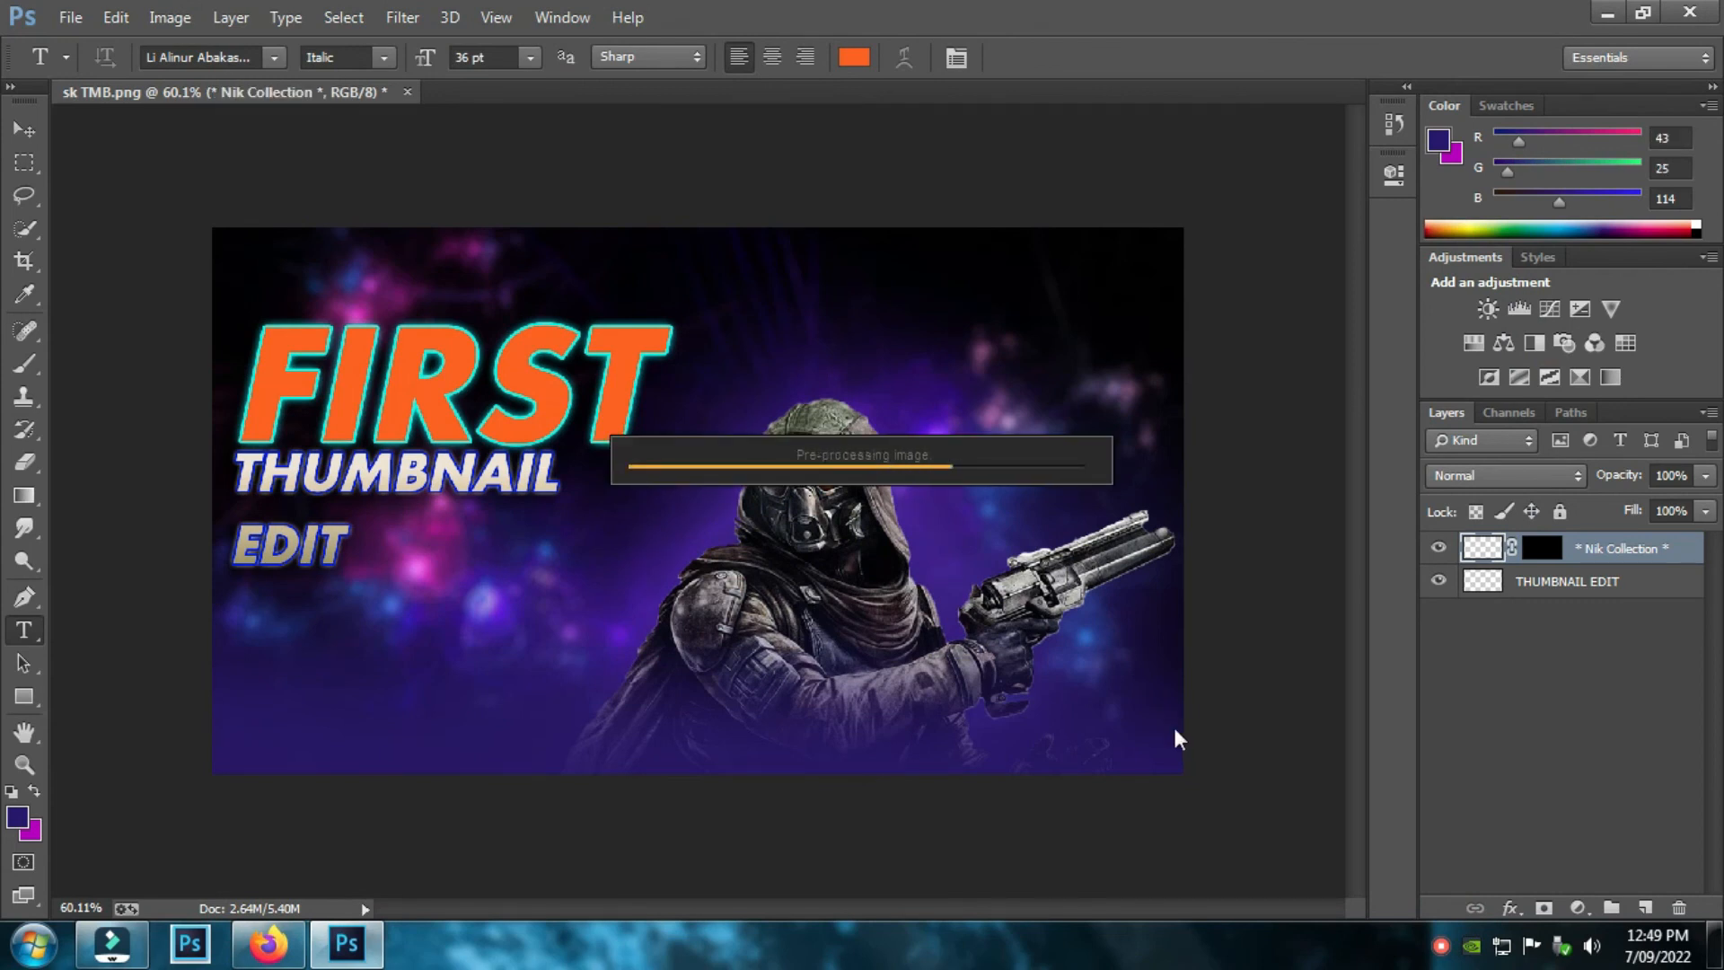
- Erase the Dark Contrasts layer over the titles and the character's head and body with a 250 px soft eraser
{"action": "scroll", "coordinate": [811, 593], "scroll_direction": "down", "scroll_amount": 1}
{"action": "key", "text": "alt"}
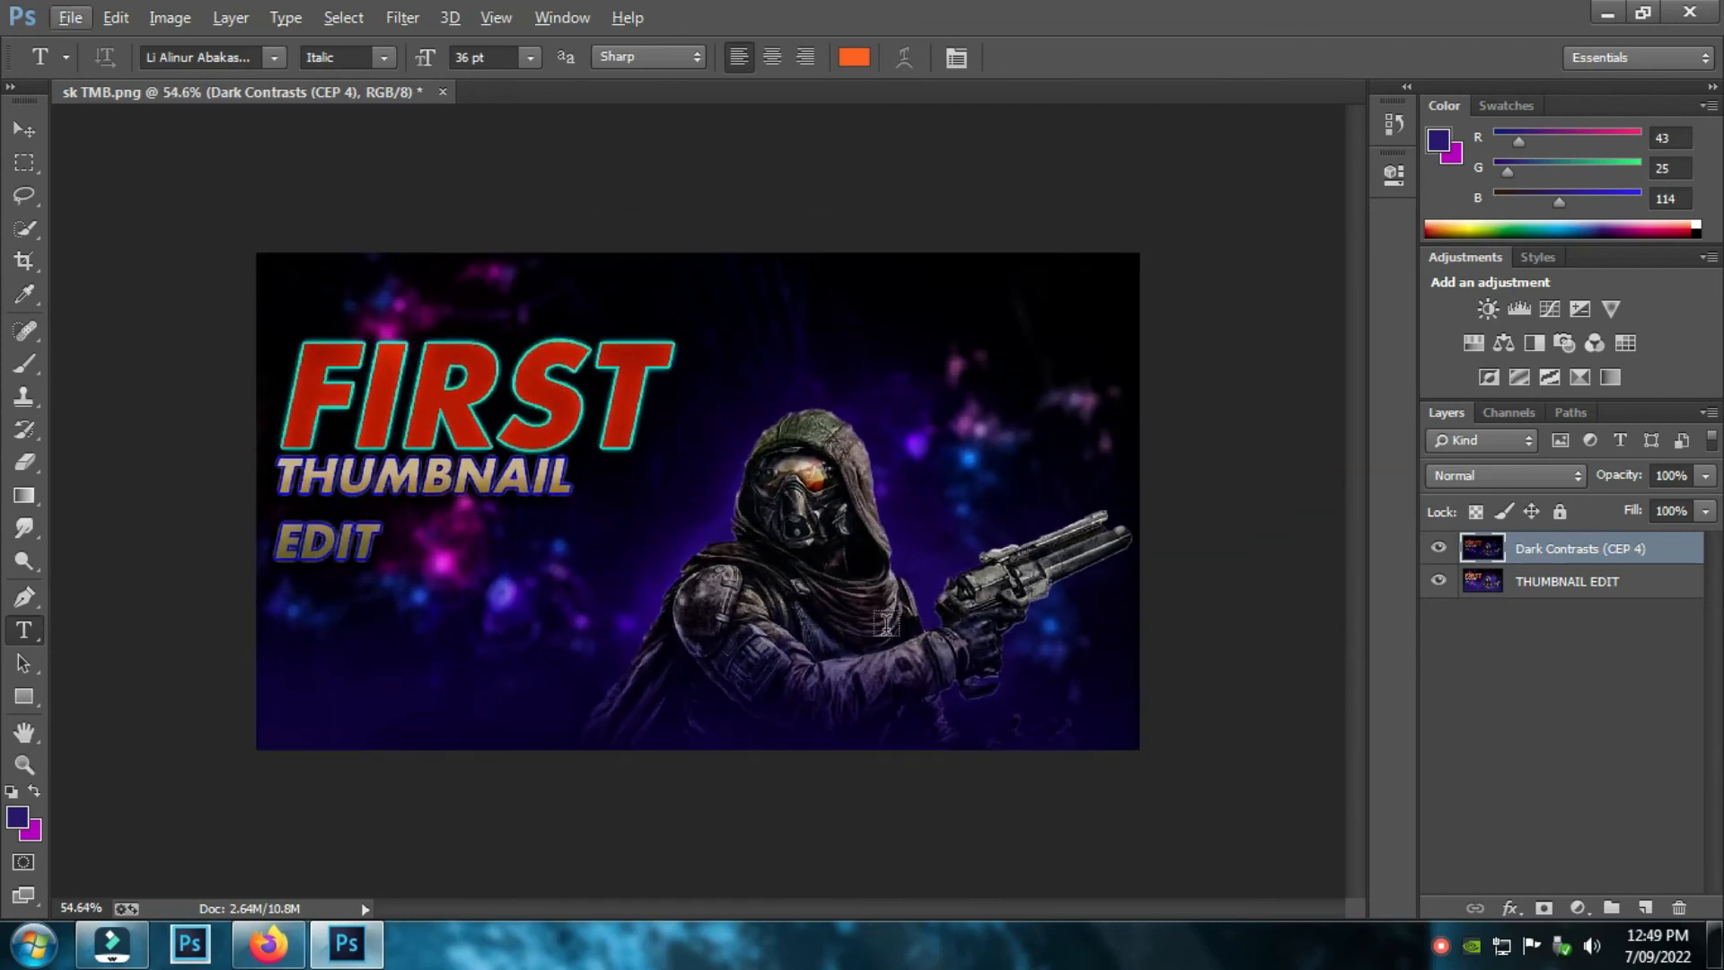
{"action": "left_click", "coordinate": [24, 462]}
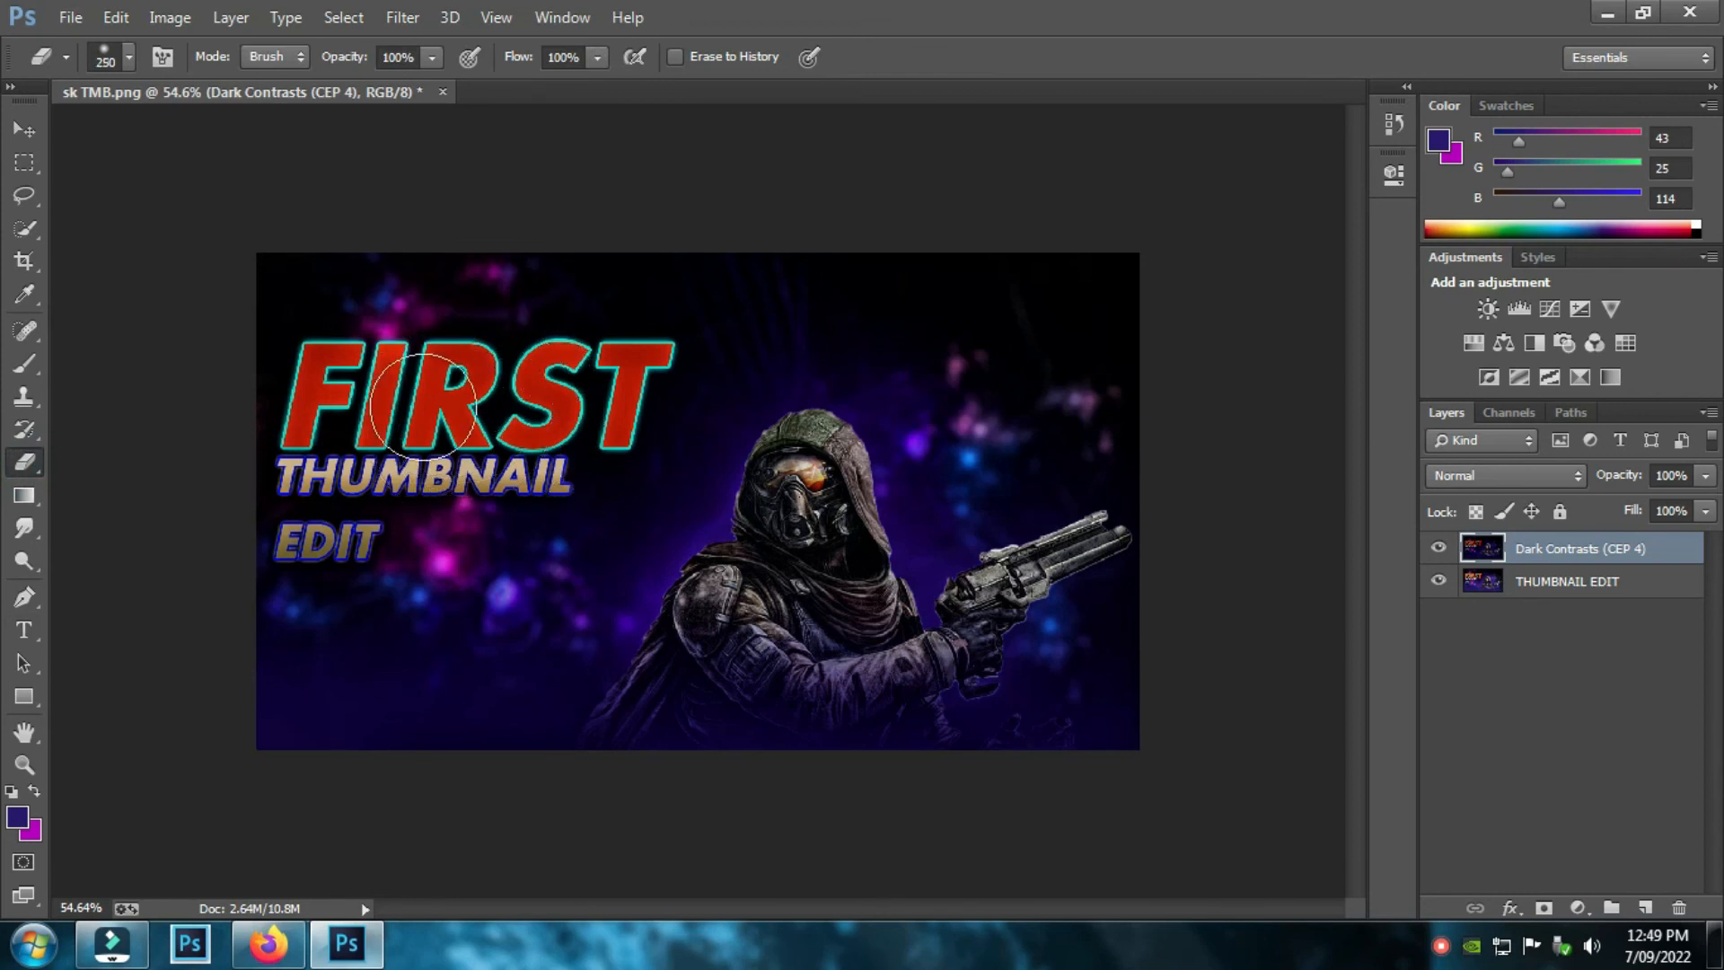
{"action": "mouse_move", "coordinate": [338, 391]}
{"action": "left_mouse_down"}
{"action": "mouse_move", "coordinate": [603, 394]}
{"action": "mouse_move", "coordinate": [328, 399]}
{"action": "mouse_move", "coordinate": [334, 469]}
{"action": "mouse_move", "coordinate": [503, 471]}
{"action": "mouse_move", "coordinate": [314, 543]}
{"action": "mouse_move", "coordinate": [342, 544]}
{"action": "mouse_move", "coordinate": [356, 397]}
{"action": "left_mouse_up"}
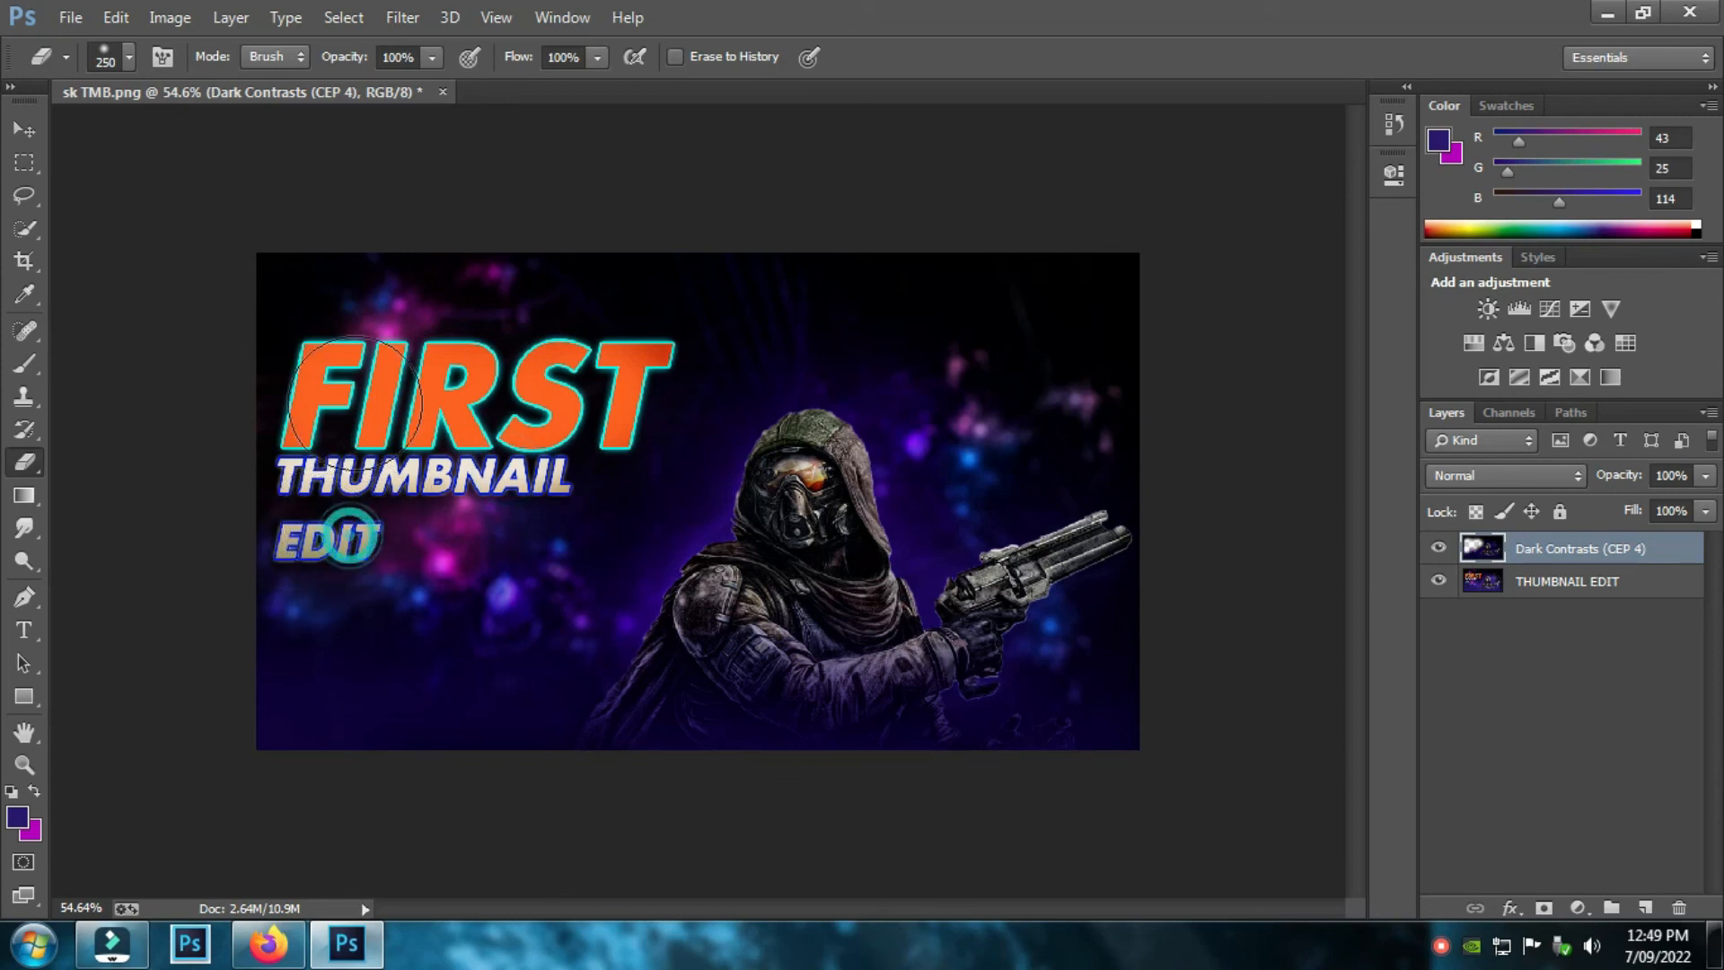
{"action": "mouse_move", "coordinate": [790, 502]}
{"action": "left_mouse_down"}
{"action": "mouse_move", "coordinate": [799, 561]}
{"action": "mouse_move", "coordinate": [719, 646]}
{"action": "mouse_move", "coordinate": [832, 595]}
{"action": "mouse_move", "coordinate": [838, 557]}
{"action": "mouse_move", "coordinate": [807, 472]}
{"action": "left_mouse_up"}
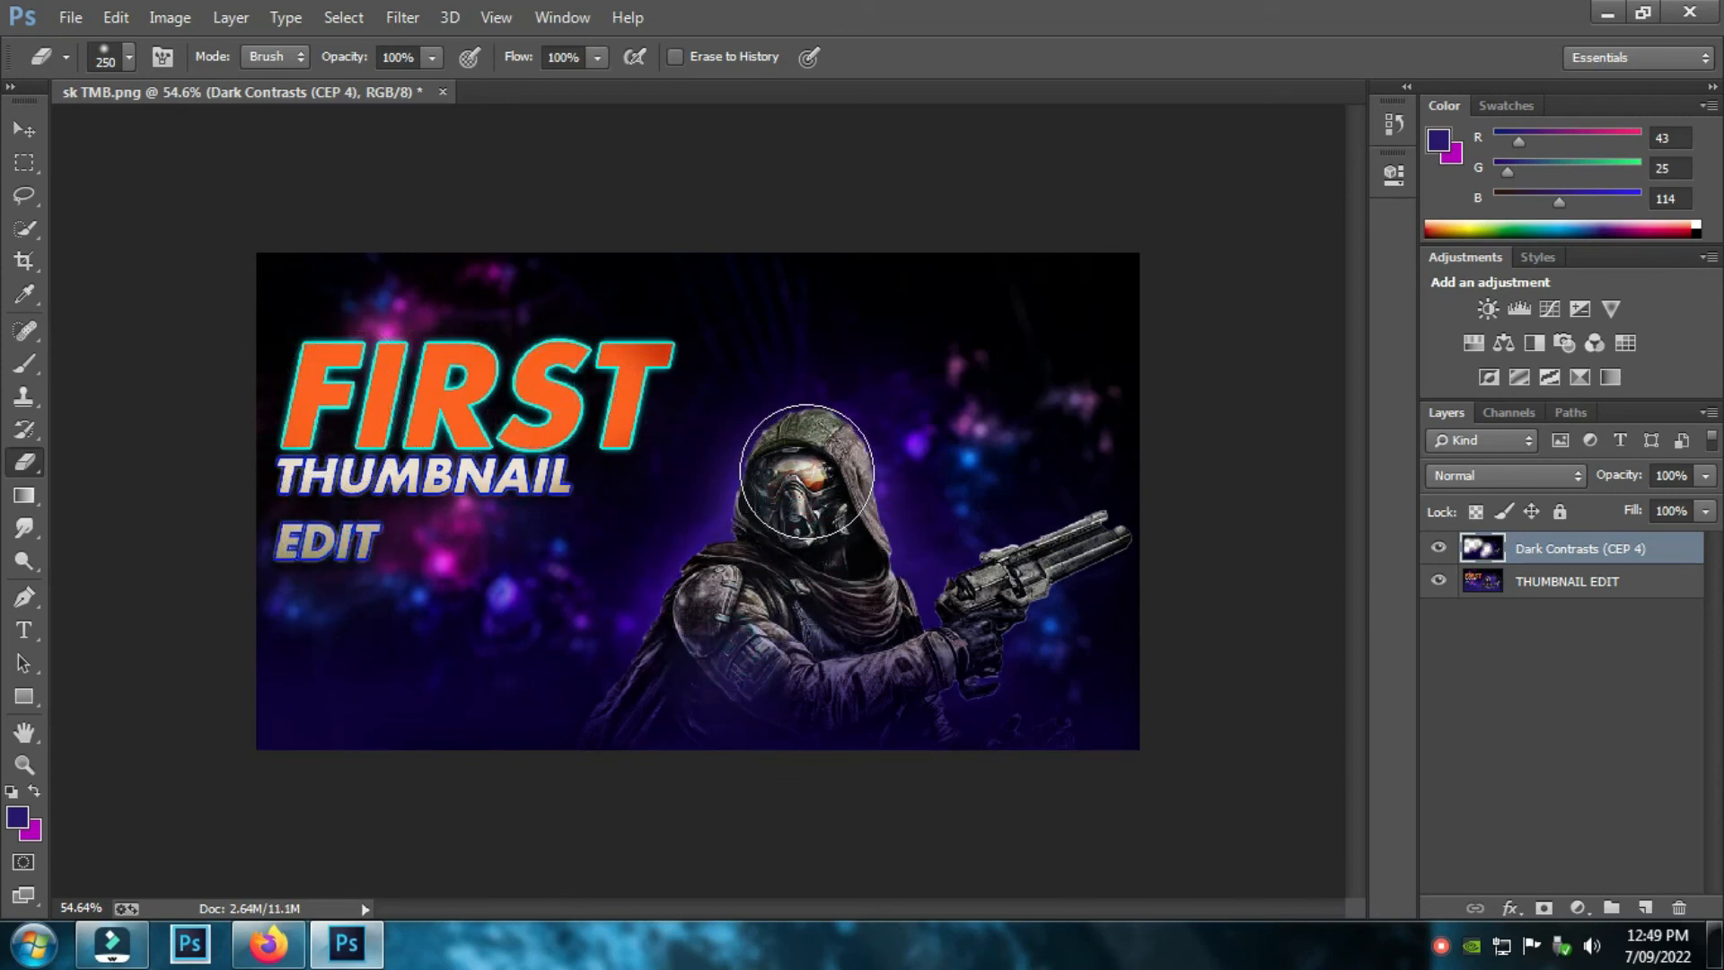
{"action": "mouse_move", "coordinate": [853, 610]}
{"action": "left_mouse_down"}
{"action": "mouse_move", "coordinate": [925, 610]}
{"action": "mouse_move", "coordinate": [1020, 553]}
{"action": "mouse_move", "coordinate": [1113, 550]}
{"action": "mouse_move", "coordinate": [769, 598]}
{"action": "mouse_move", "coordinate": [1085, 604]}
{"action": "mouse_move", "coordinate": [779, 721]}
{"action": "left_mouse_up"}
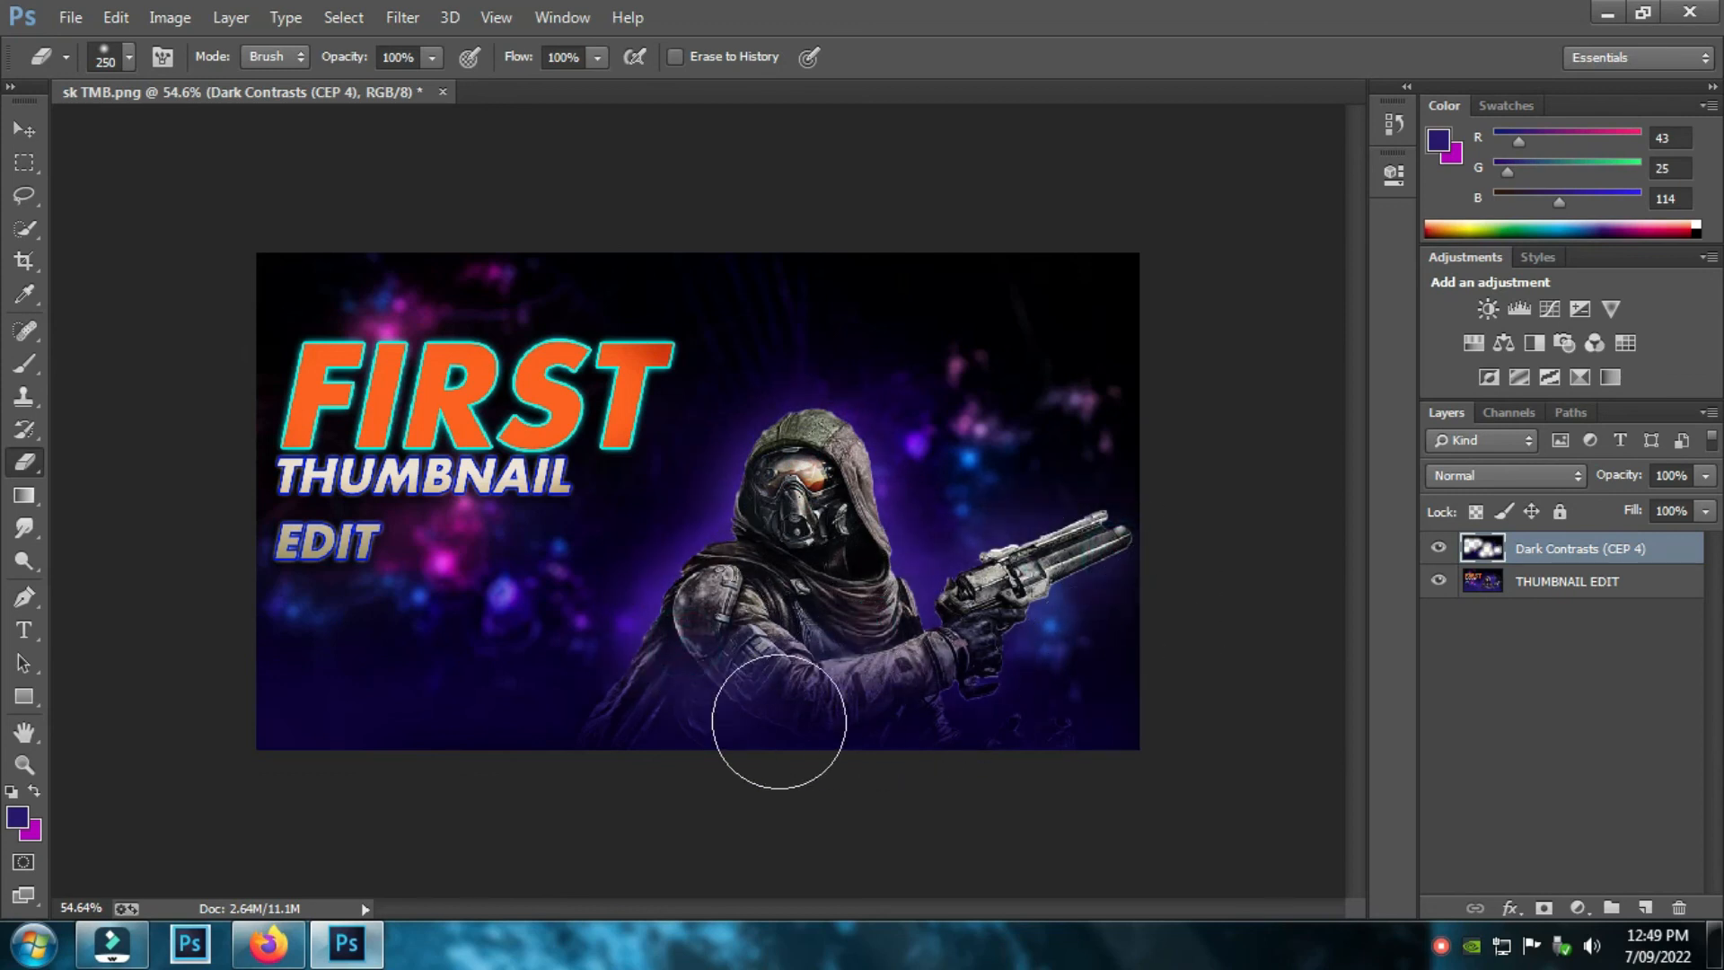
- Merge the Dark Contrasts layer with the THUMBNAIL EDIT layer beneath it
{"action": "scroll", "coordinate": [832, 449], "scroll_direction": "up", "scroll_amount": 3}
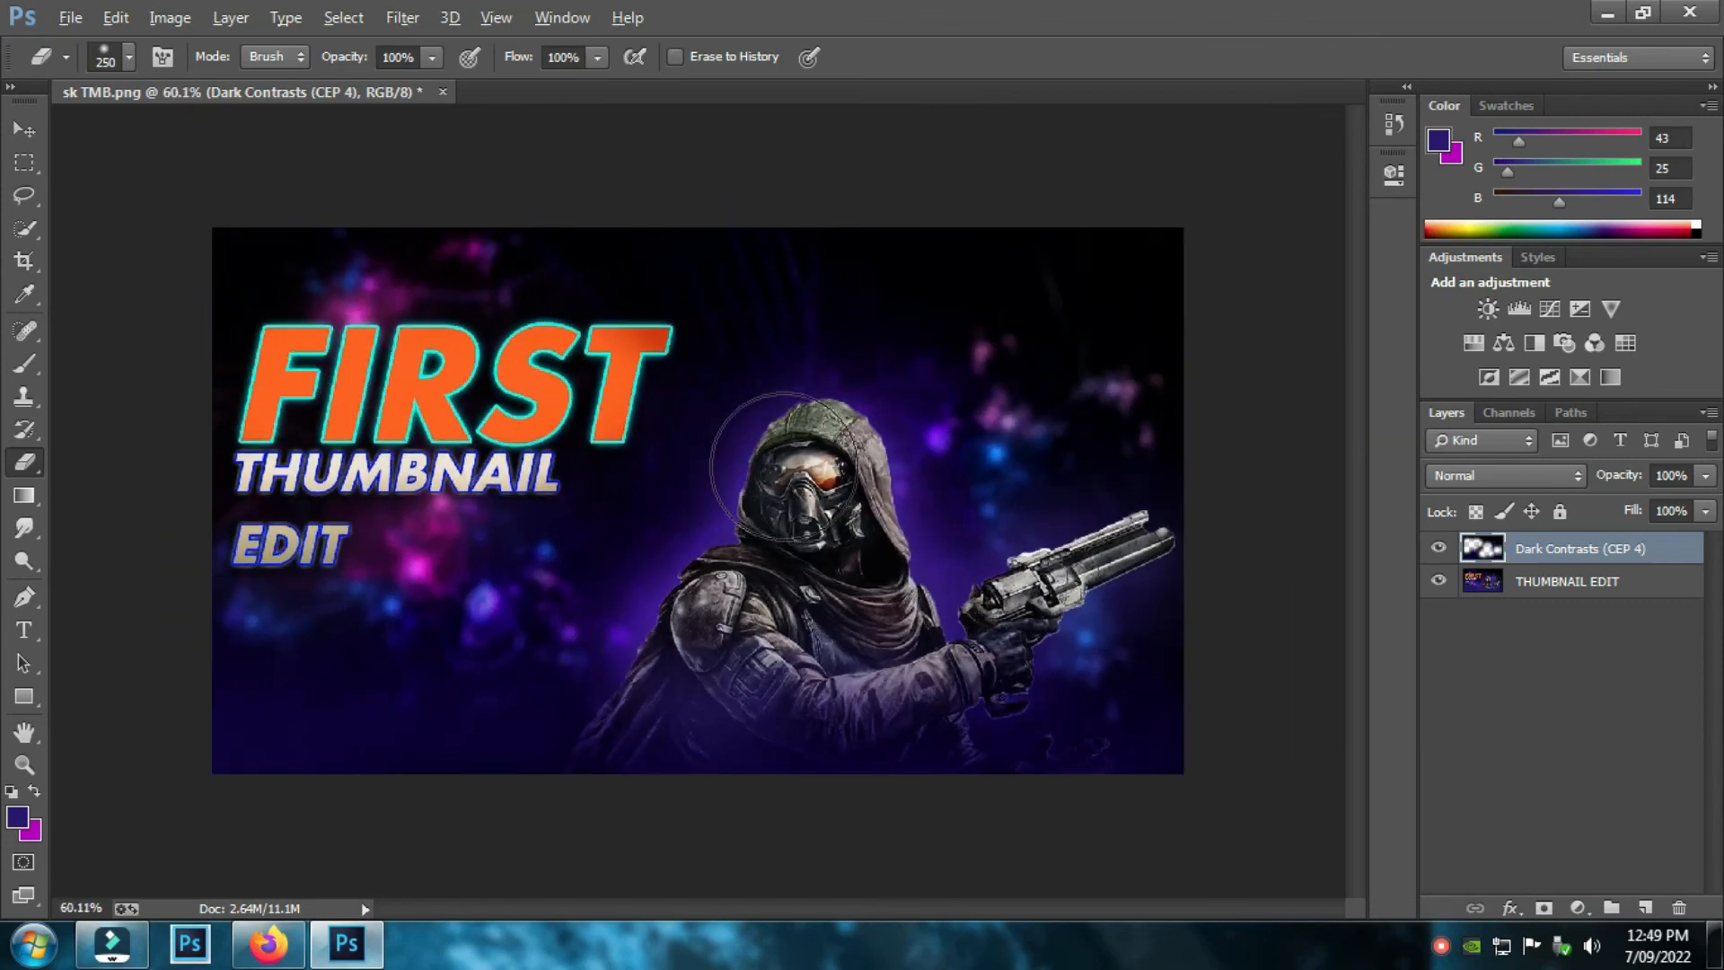
{"action": "left_click", "coordinate": [1586, 585], "text": "shift"}
{"action": "right_click", "coordinate": [1585, 588]}
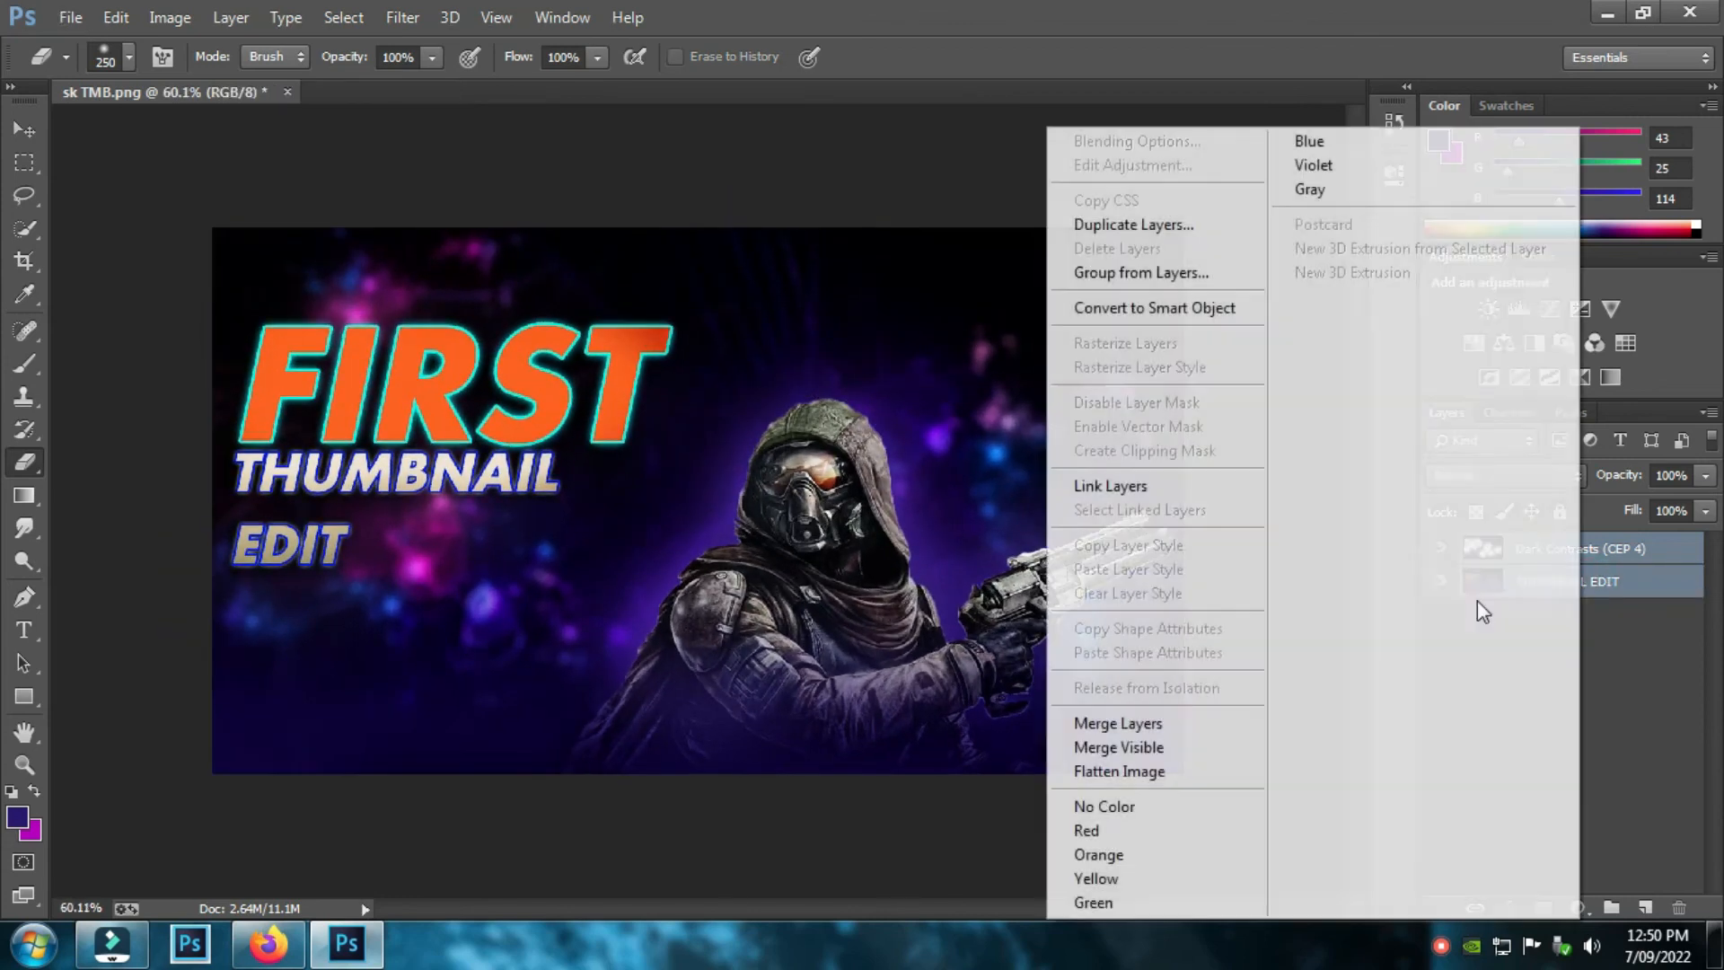
{"action": "left_click", "coordinate": [1148, 719]}
{"action": "scroll", "coordinate": [840, 600], "scroll_direction": "down", "scroll_amount": 3}
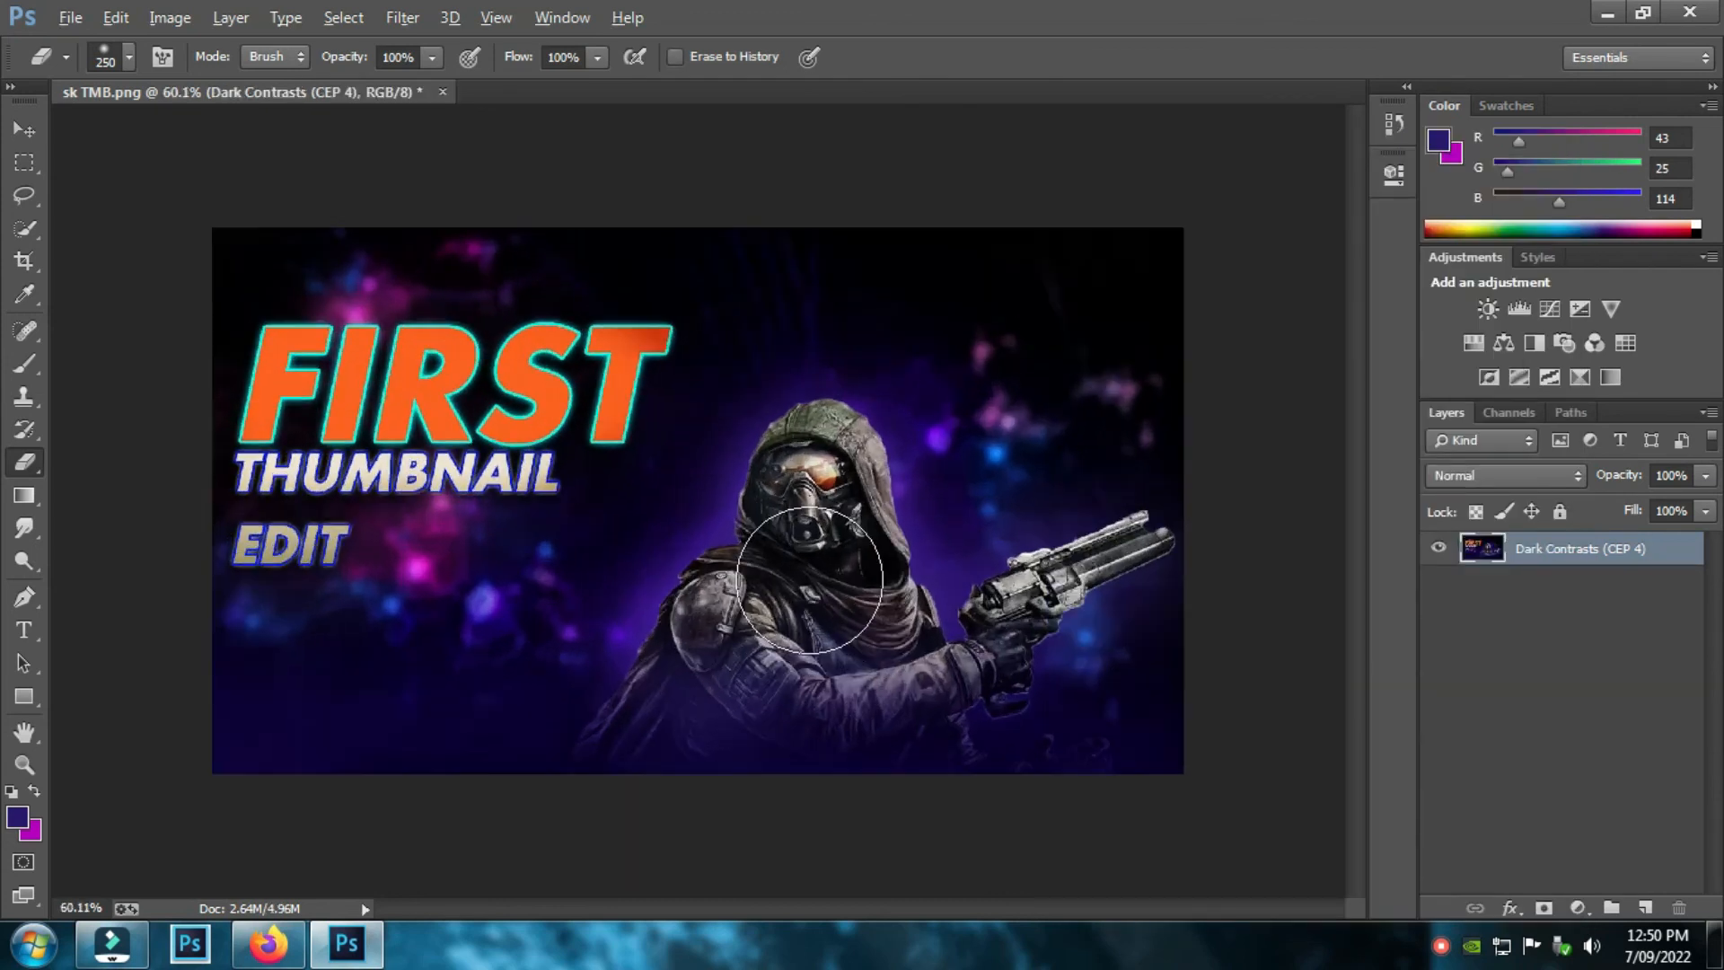
{"action": "scroll", "coordinate": [795, 588], "scroll_direction": "up", "scroll_amount": 3}
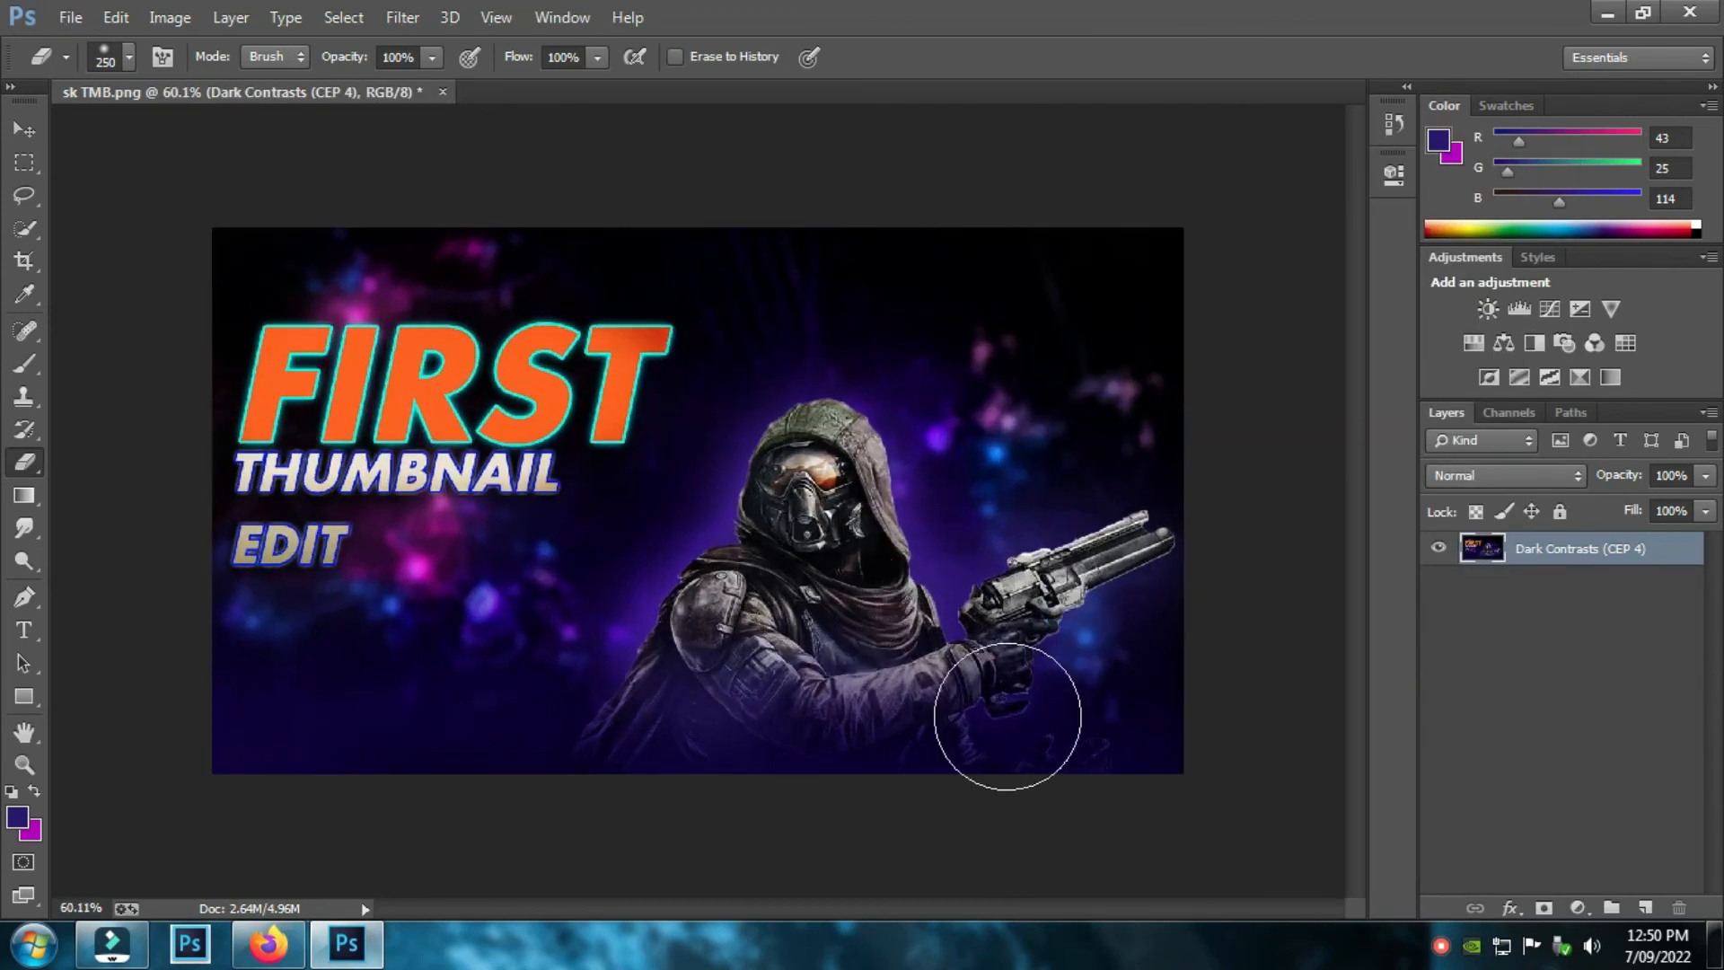